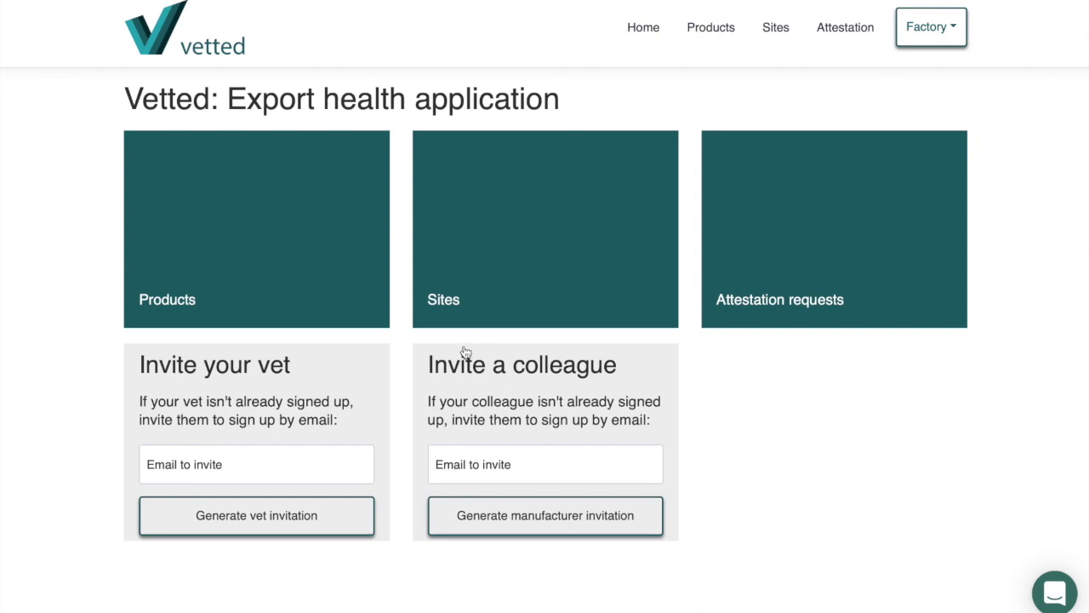
Step: Start a new site for manufacturer Dairy and Composite Demo Ltd and name it "Trial factory"
left_click(443, 300)
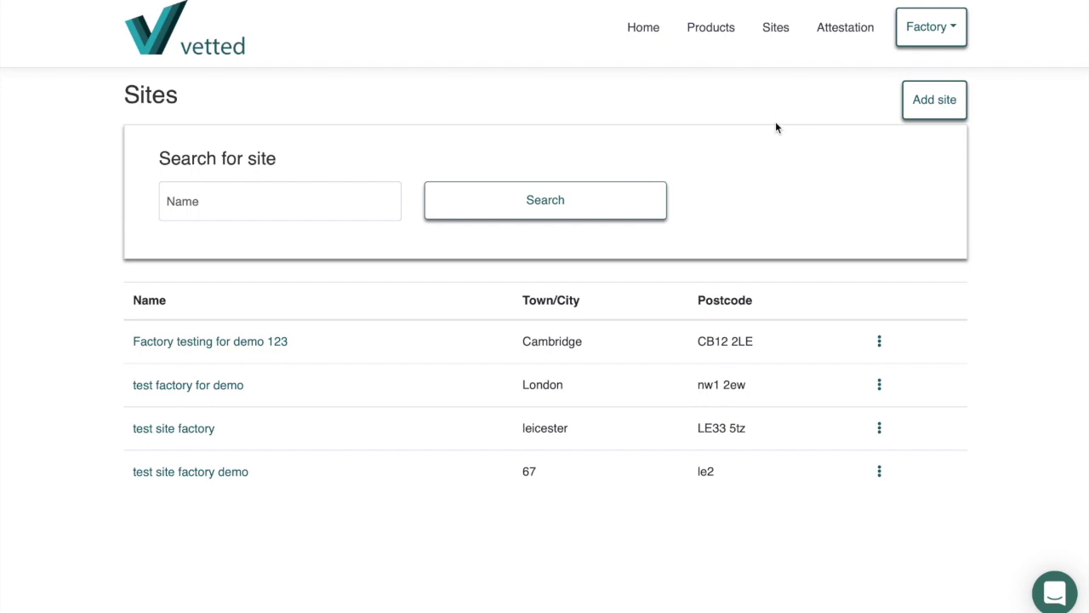
left_click(936, 101)
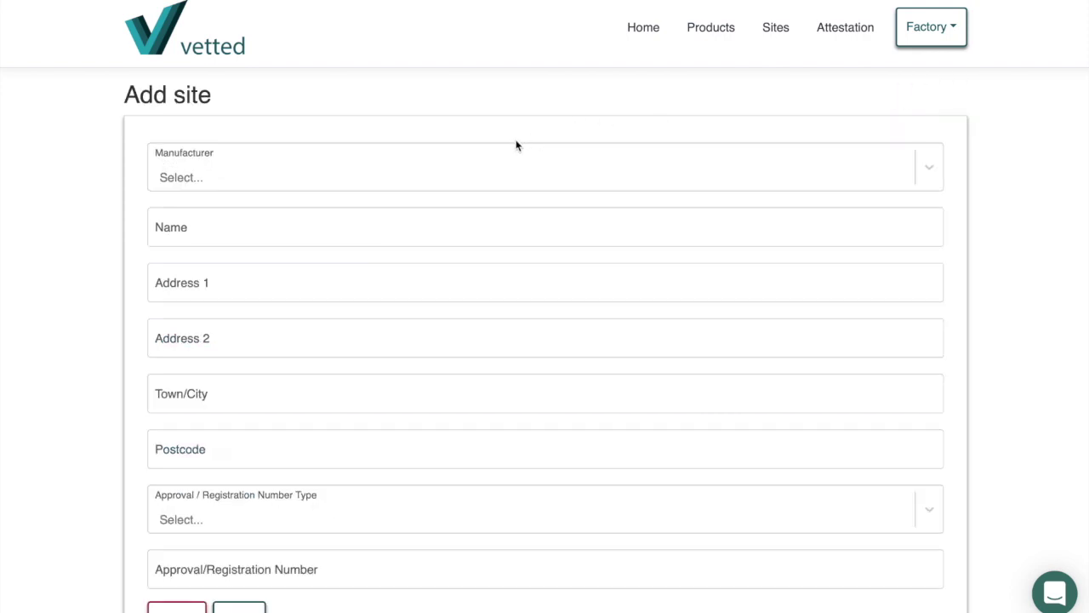
left_click(464, 164)
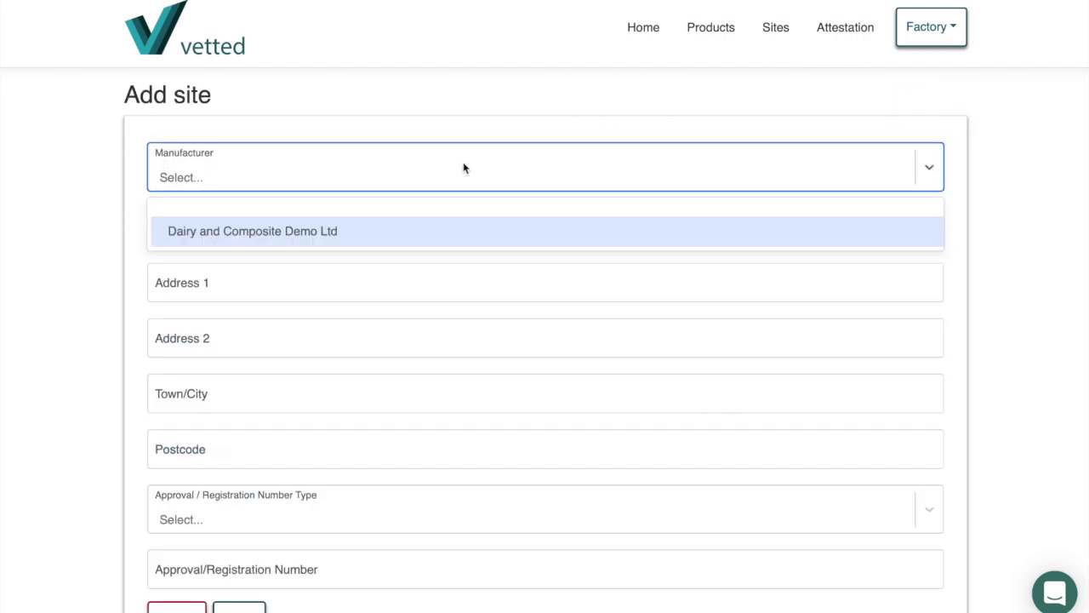
left_click(273, 229)
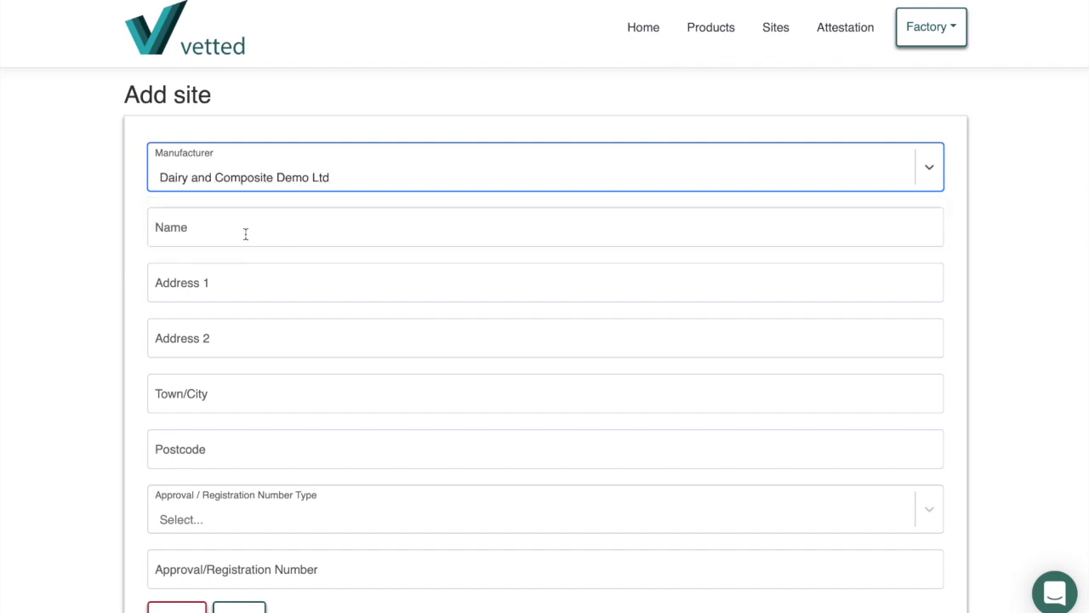
left_click(207, 227)
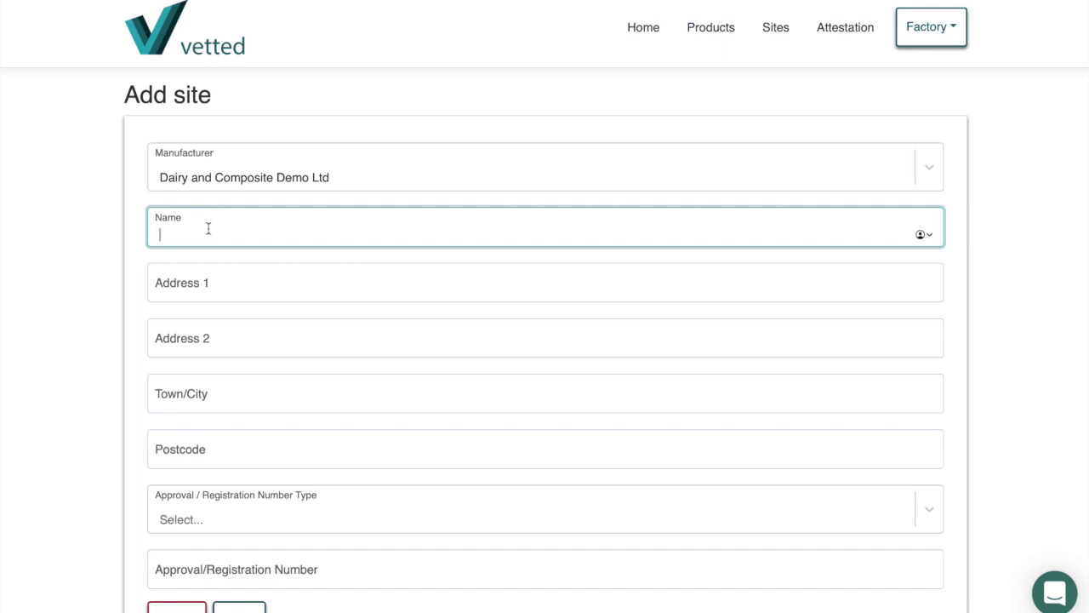
type("Trial factory")
Step: Fill in the new site's first address line, town and postcode, leaving the second address line empty
left_click(202, 290)
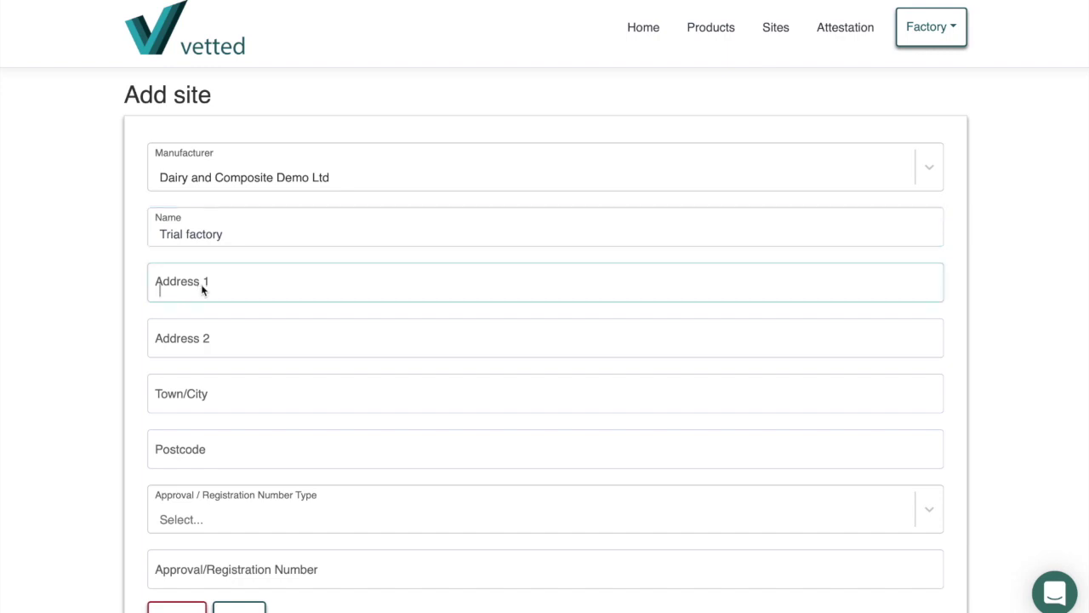
type("123 London")
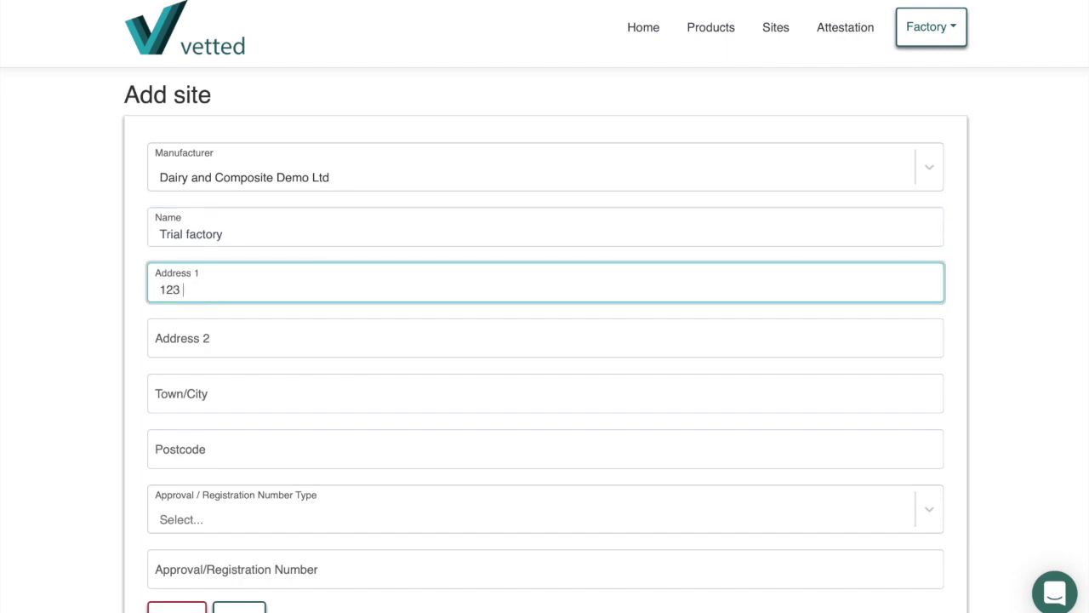
type(" Road")
left_click(180, 390)
type("Oxford")
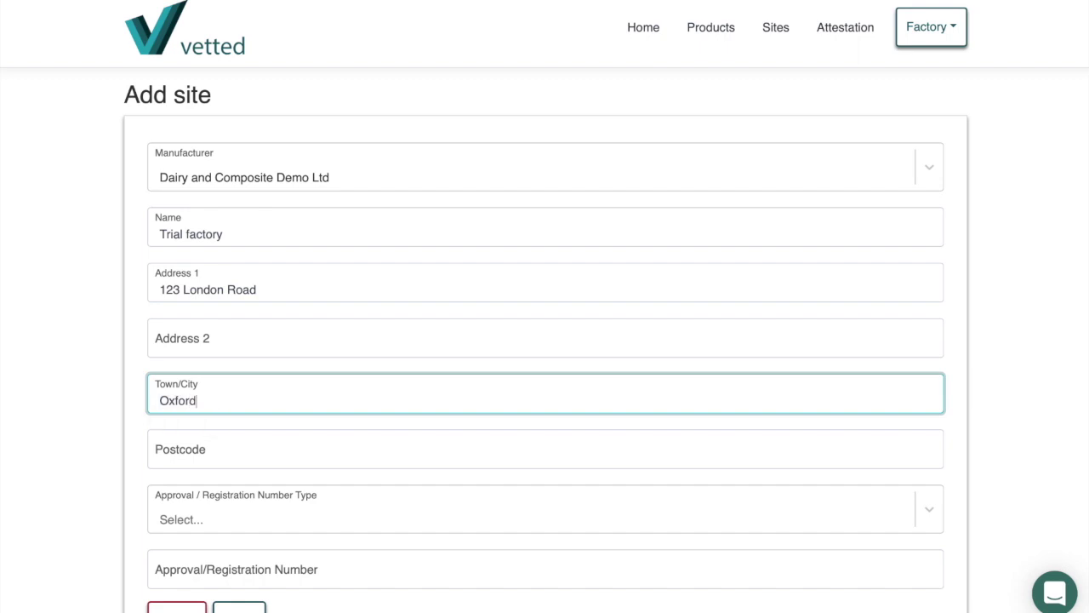
left_click(165, 452)
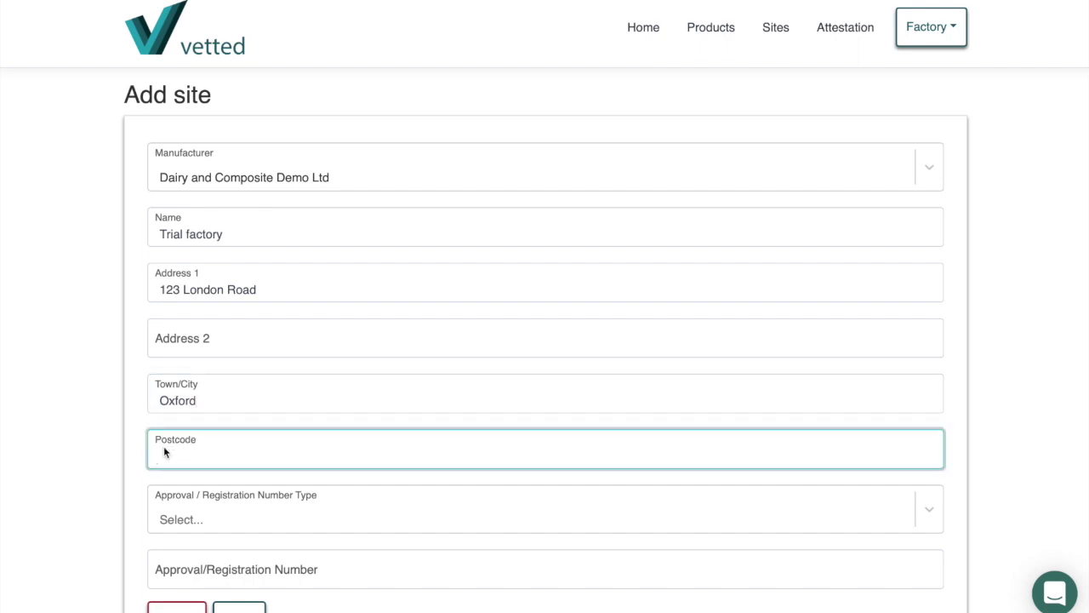
type("OX1 1EF")
Step: Set the number type to Registration Number, enter the site's registration number and save the new site
left_click(184, 519)
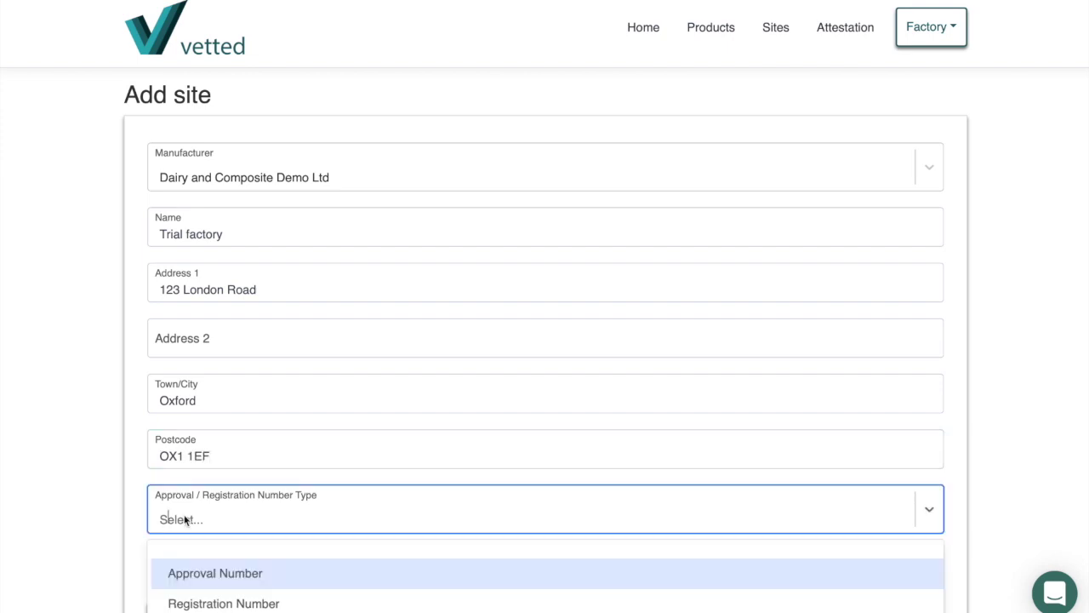
left_click(195, 604)
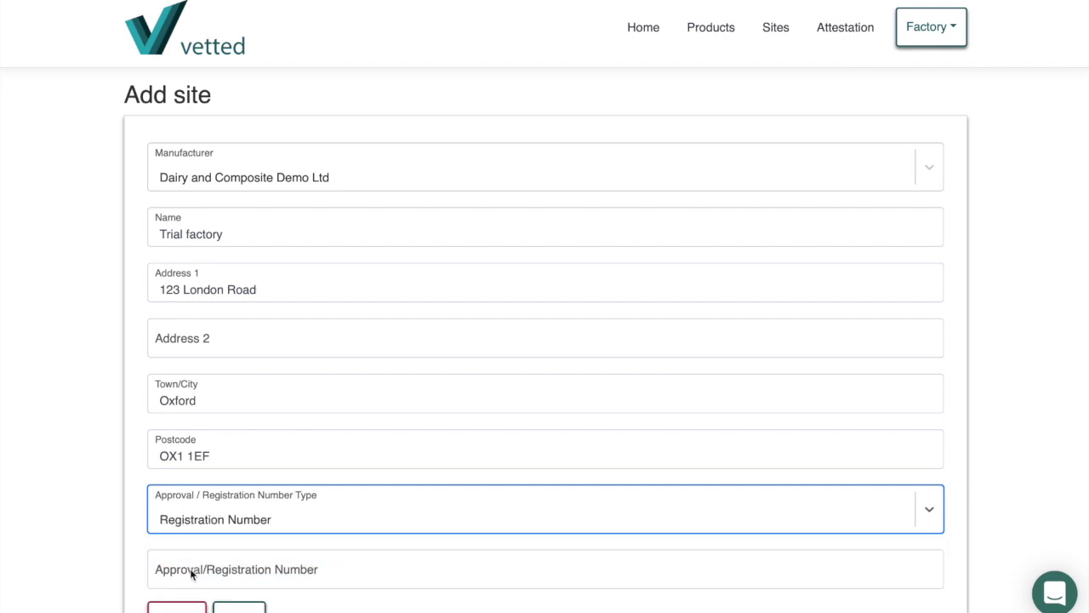
left_click(191, 571)
type("OX1234")
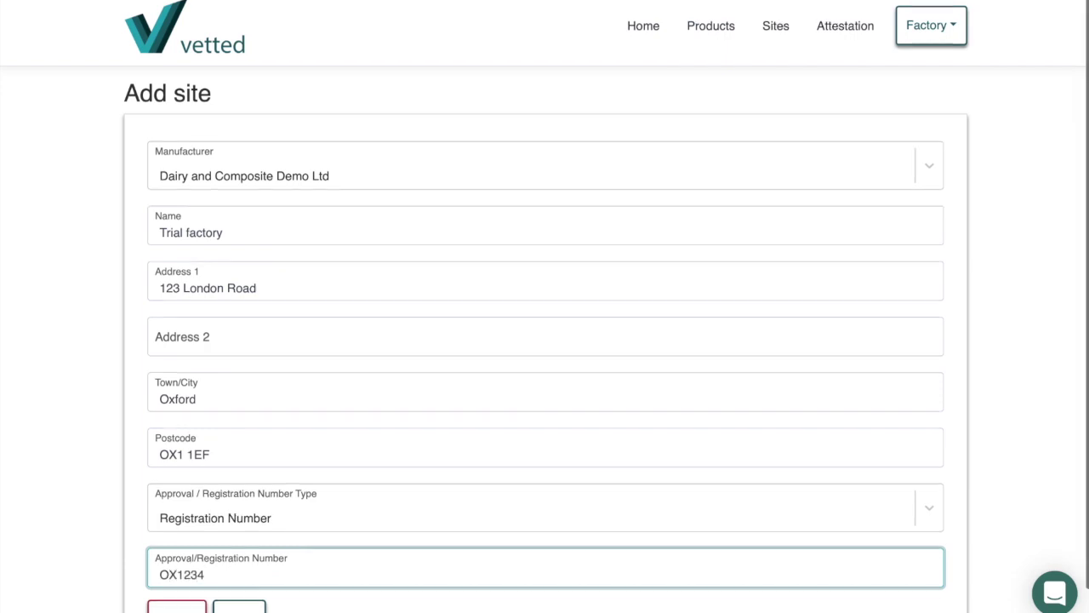
scroll(189, 571, "down", 1)
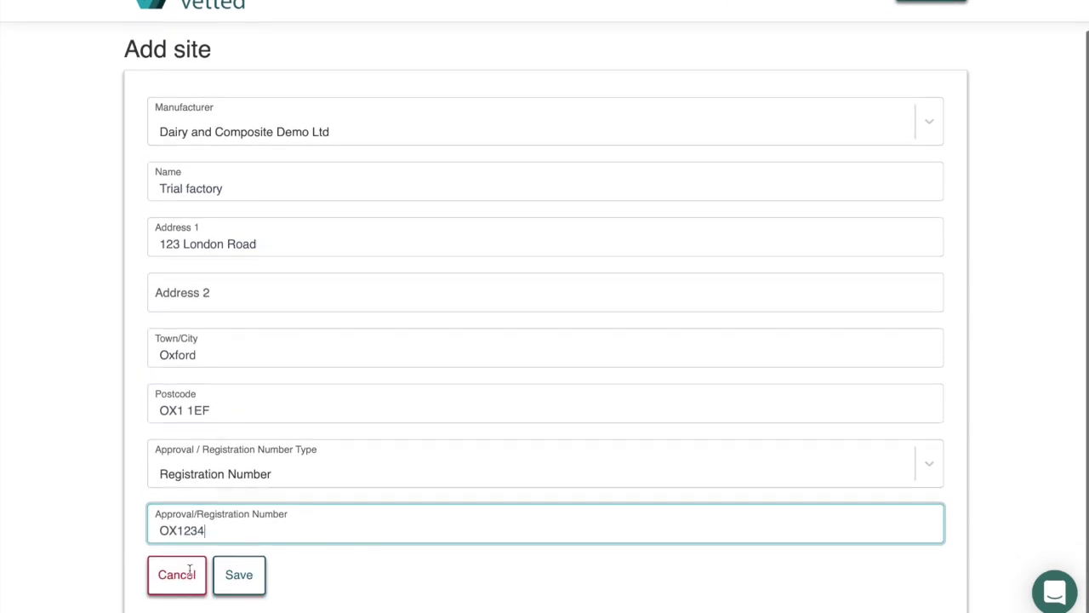
left_click(238, 579)
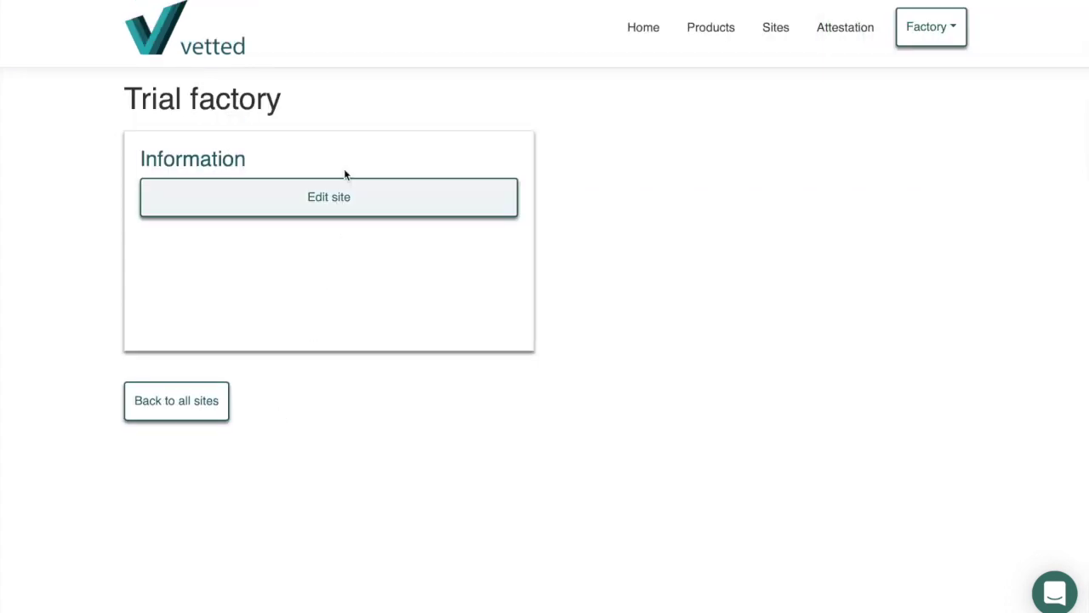
Step: Edit the Trial factory site, replacing the building number in its first address line, and save the change
left_click(303, 205)
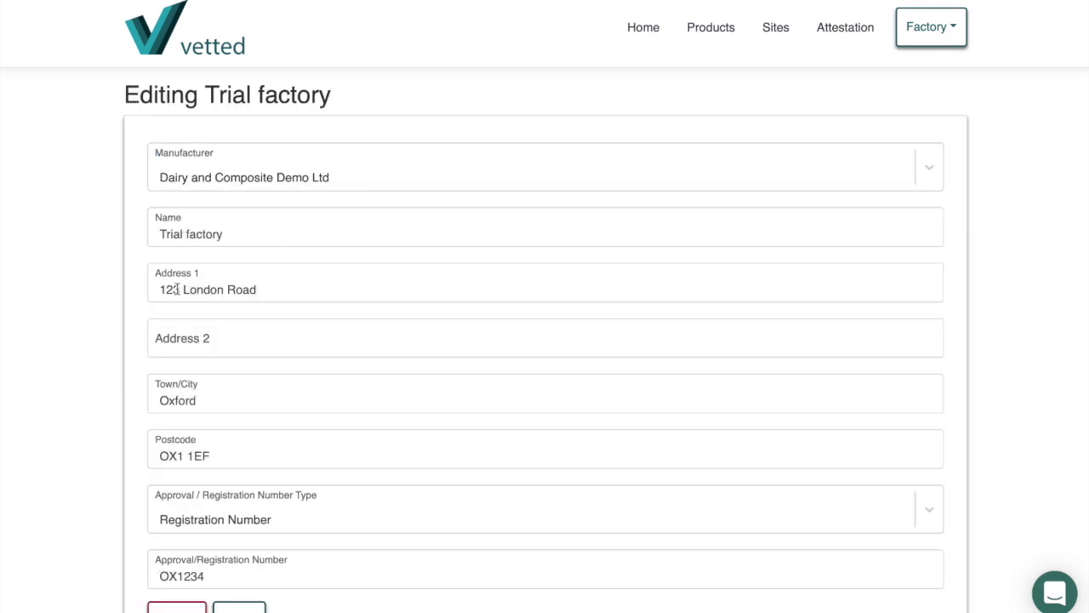
left_click_drag(180, 289, 163, 289)
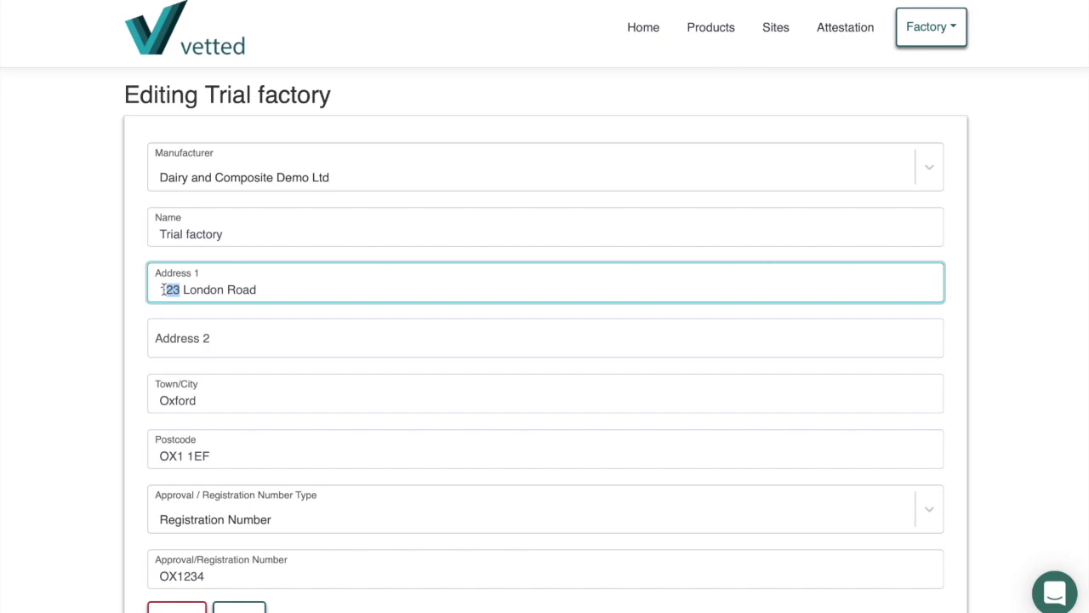
key("BackSpace")
key("BackSpace")
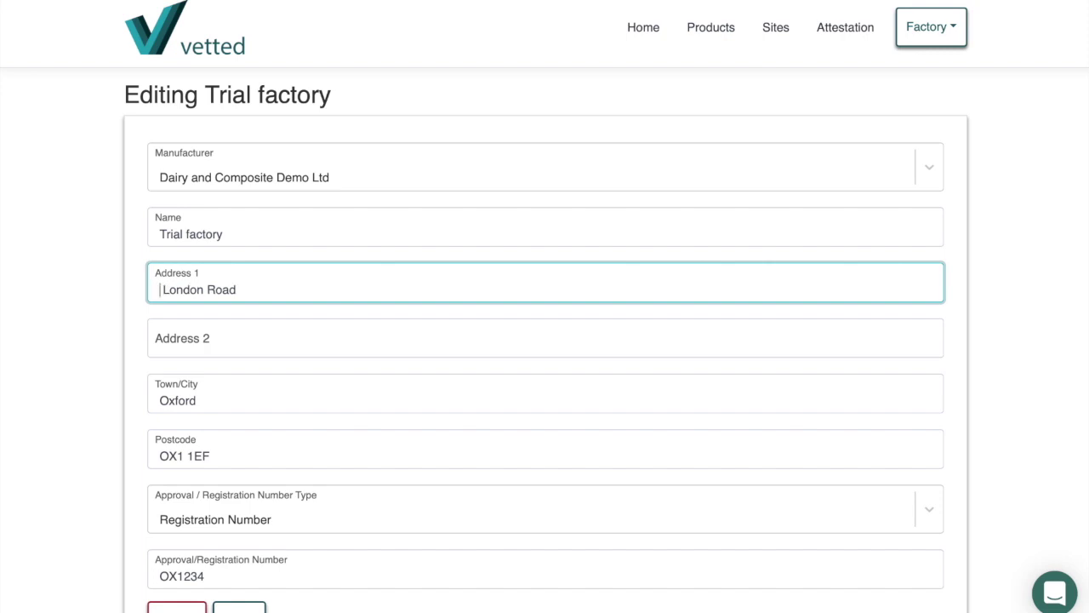
type("456")
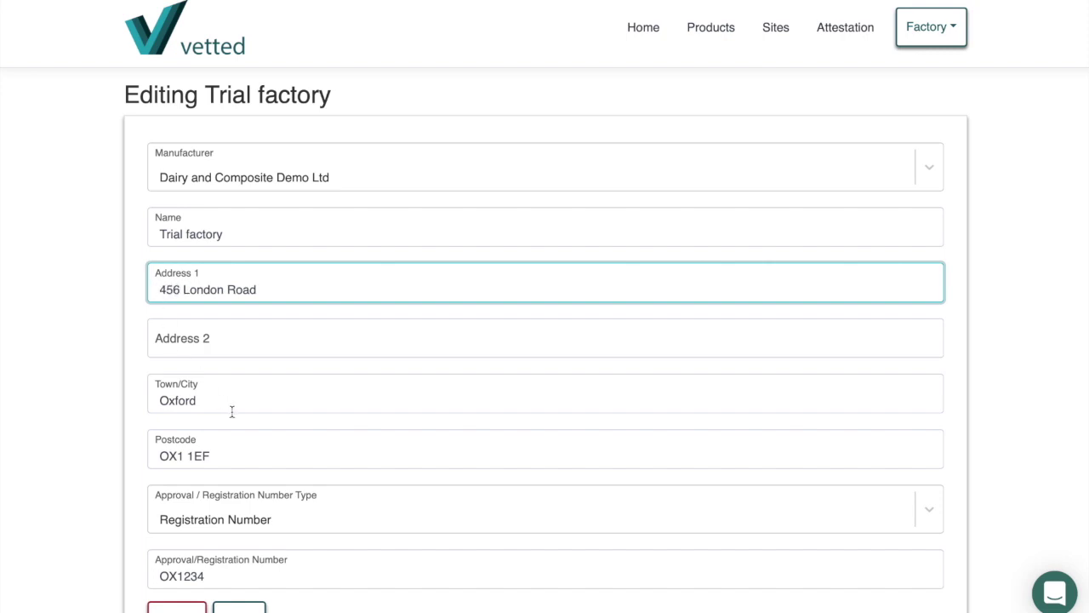
scroll(231, 411, "down", 1)
left_click(242, 574)
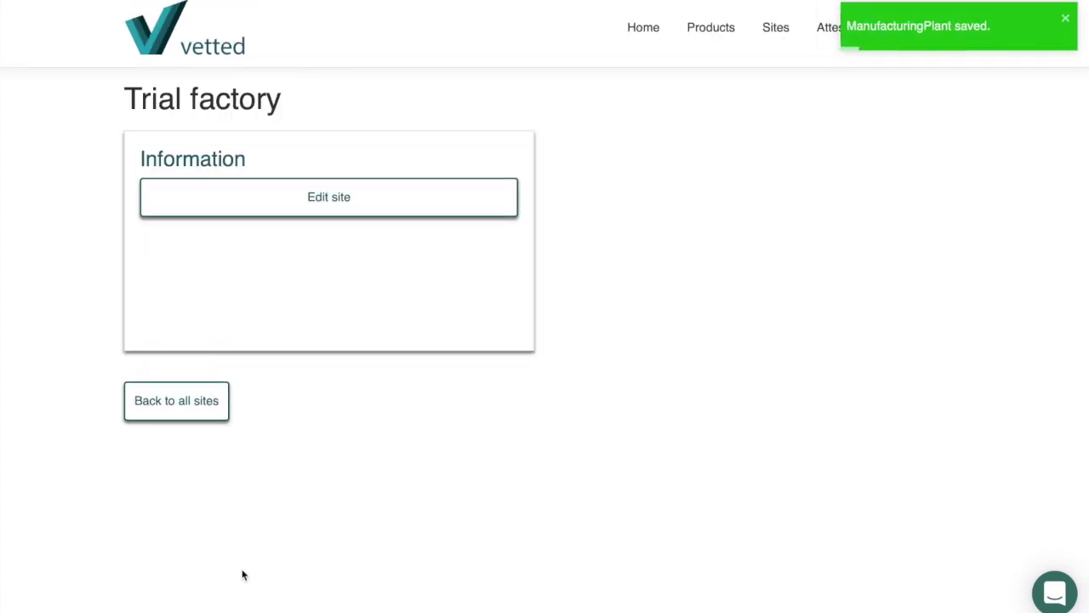
Step: Find Trial factory in the list of sites, view its available actions and open its site page
left_click(778, 30)
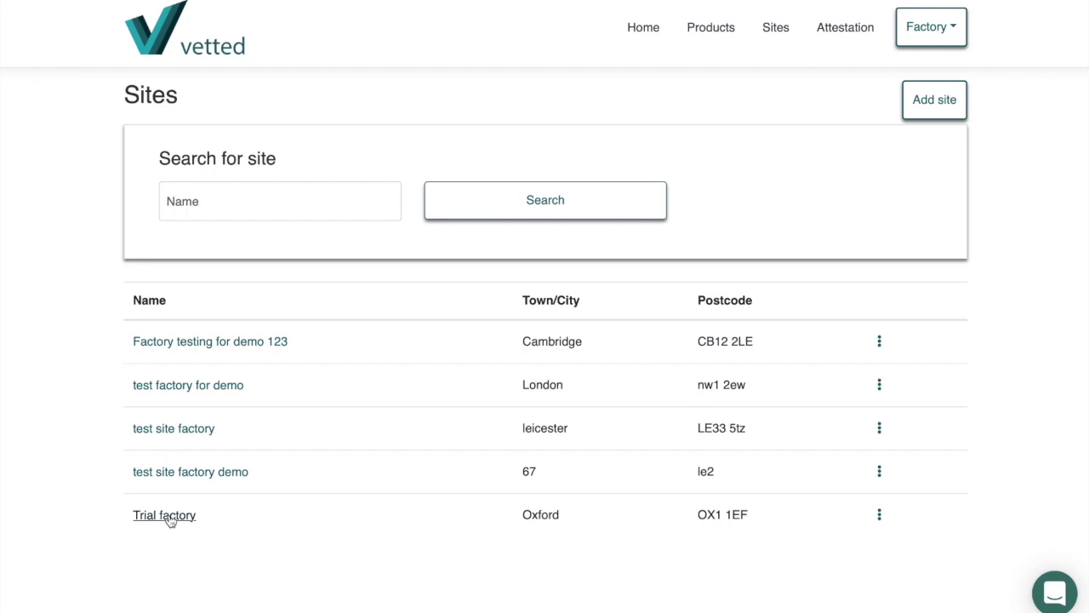
left_click(878, 516)
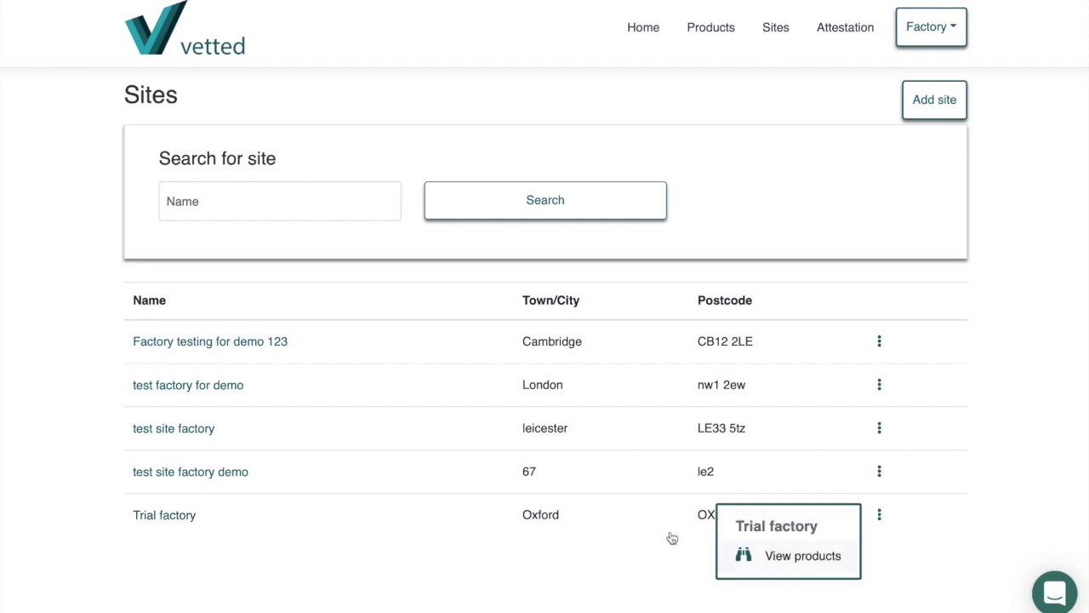
left_click(159, 519)
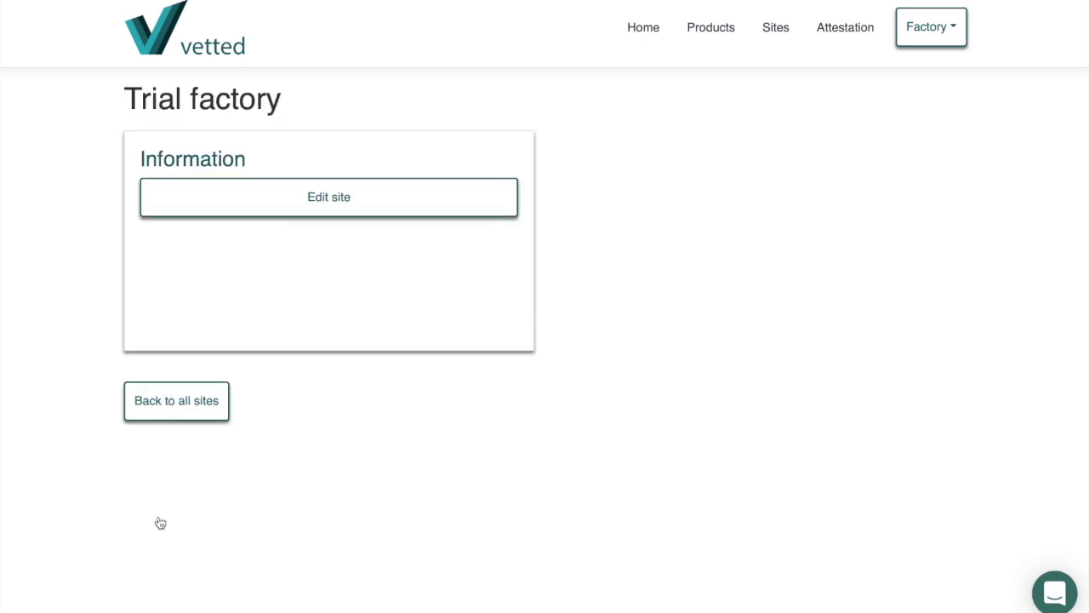
Step: Open the product list from the home page and examine which products have an SA validity date and which are highlighted red
left_click(652, 31)
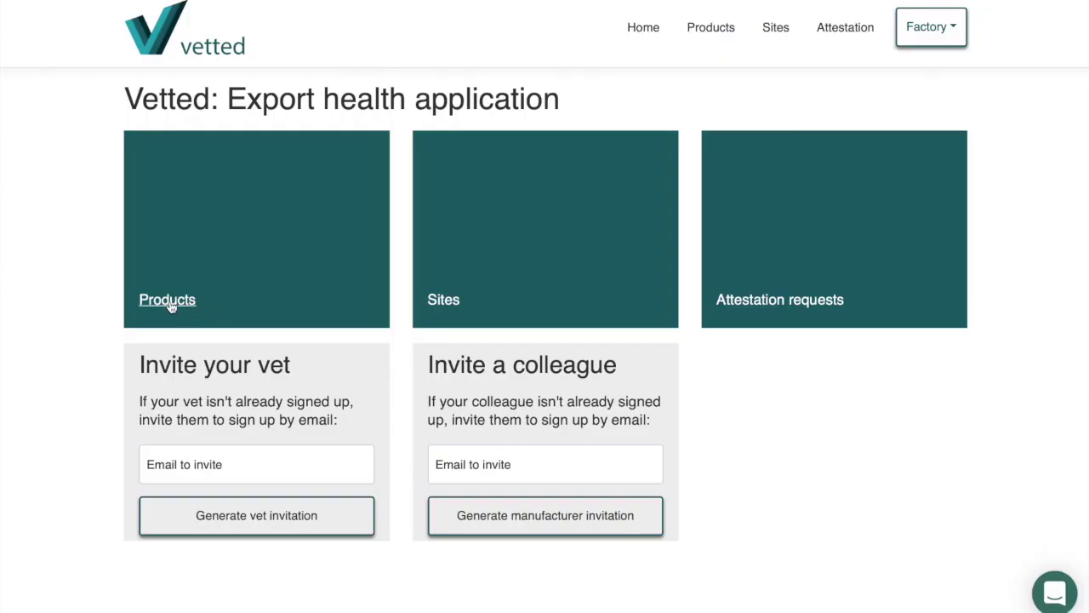
left_click(168, 300)
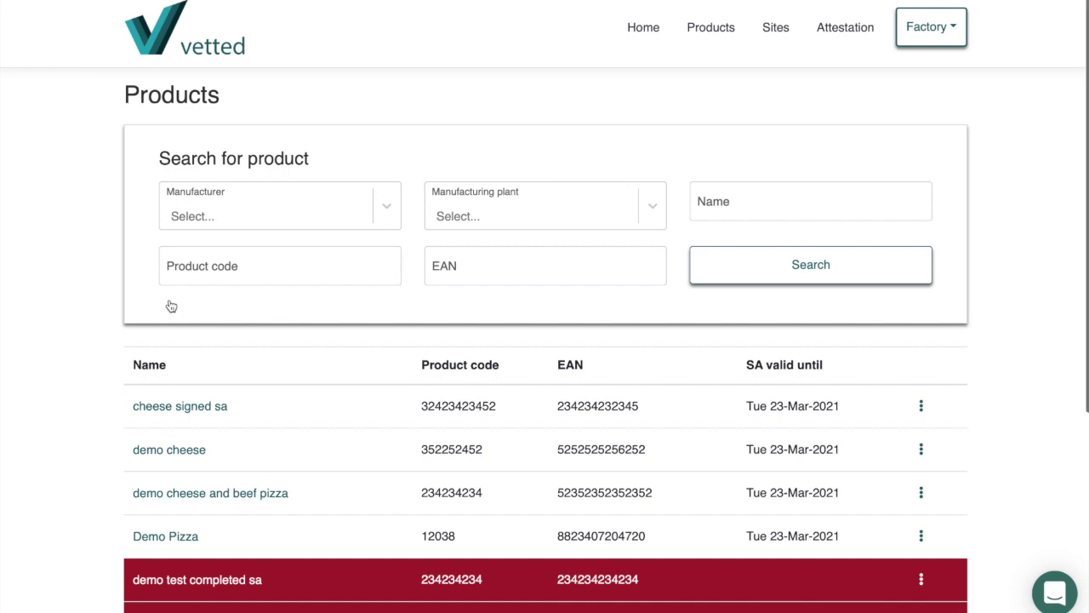
scroll(170, 306, "down", 3)
scroll(170, 306, "down", 2)
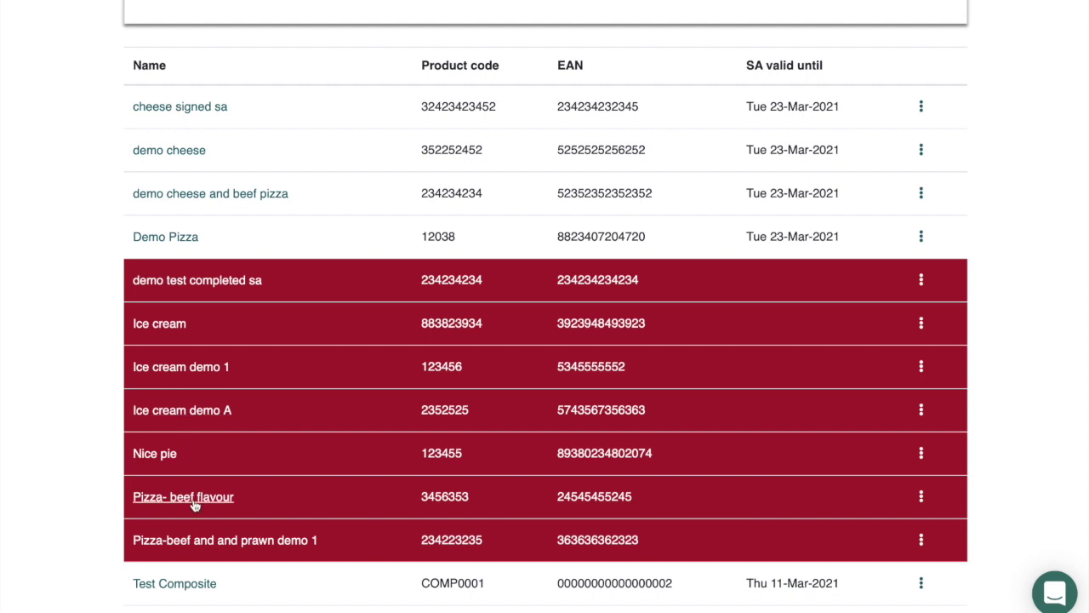
scroll(195, 504, "up", 3)
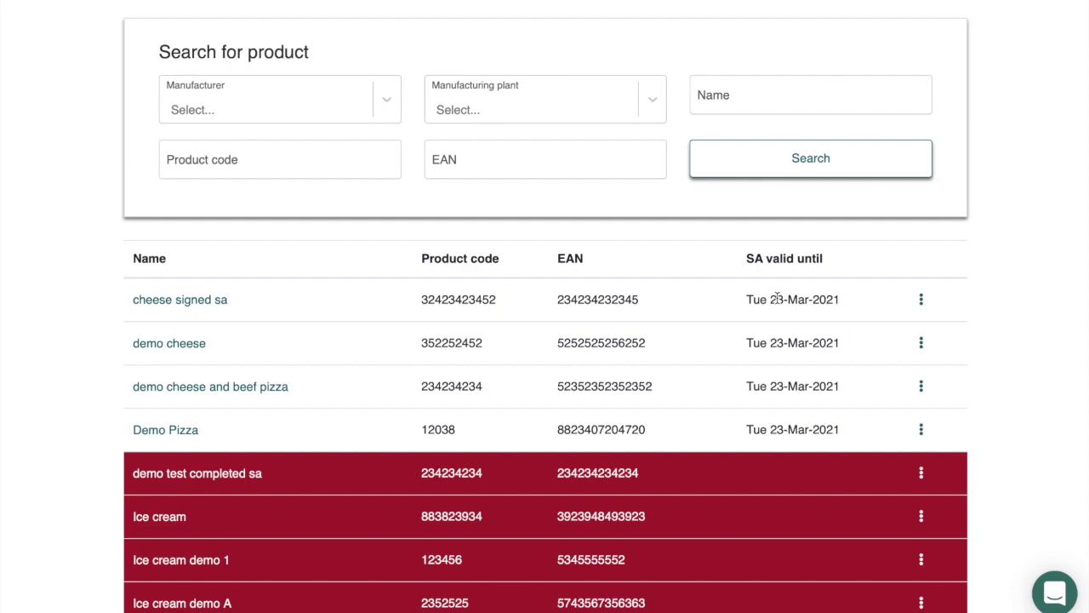
scroll(598, 501, "down", 5)
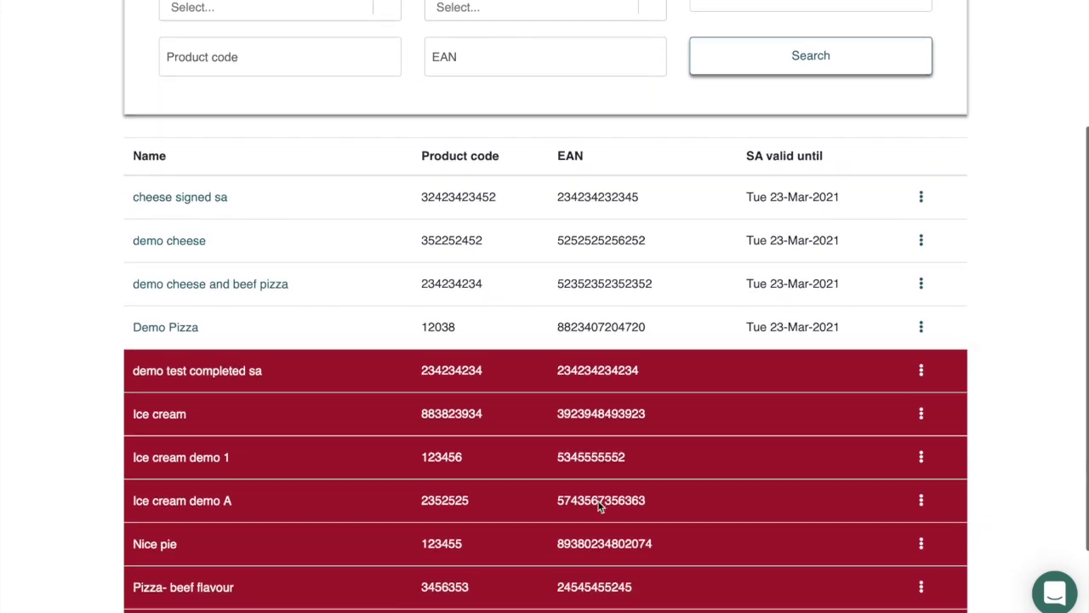
scroll(598, 501, "up", 3)
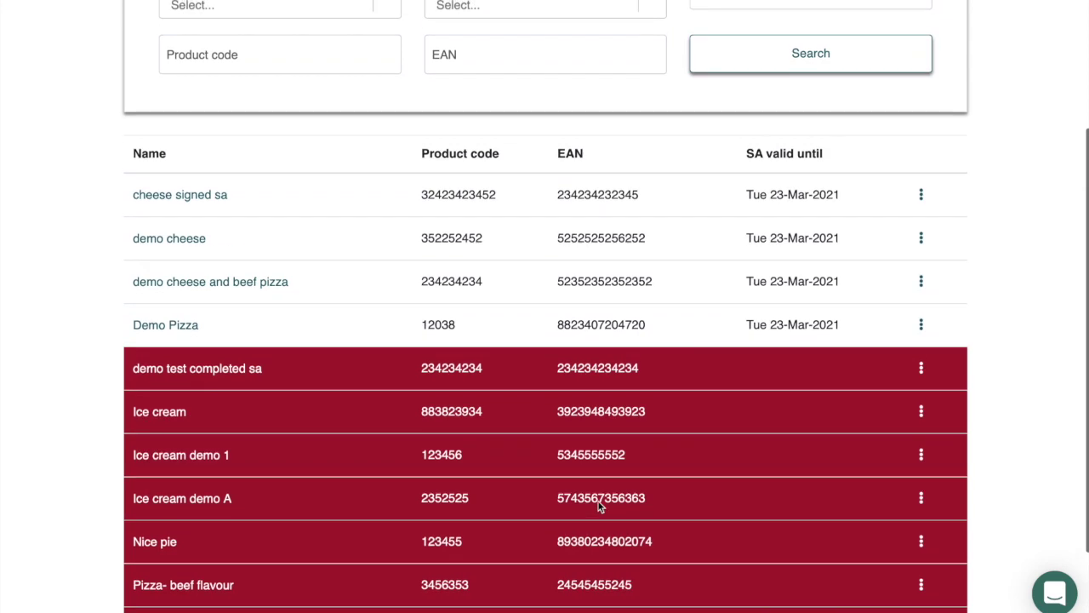
scroll(598, 502, "down", 2)
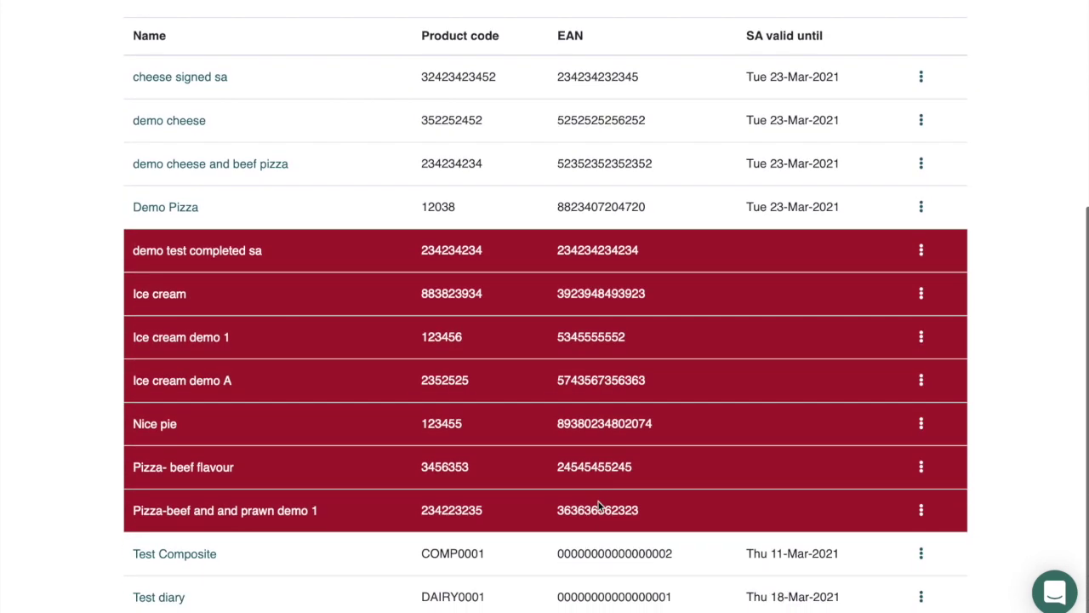
scroll(598, 505, "up", 1)
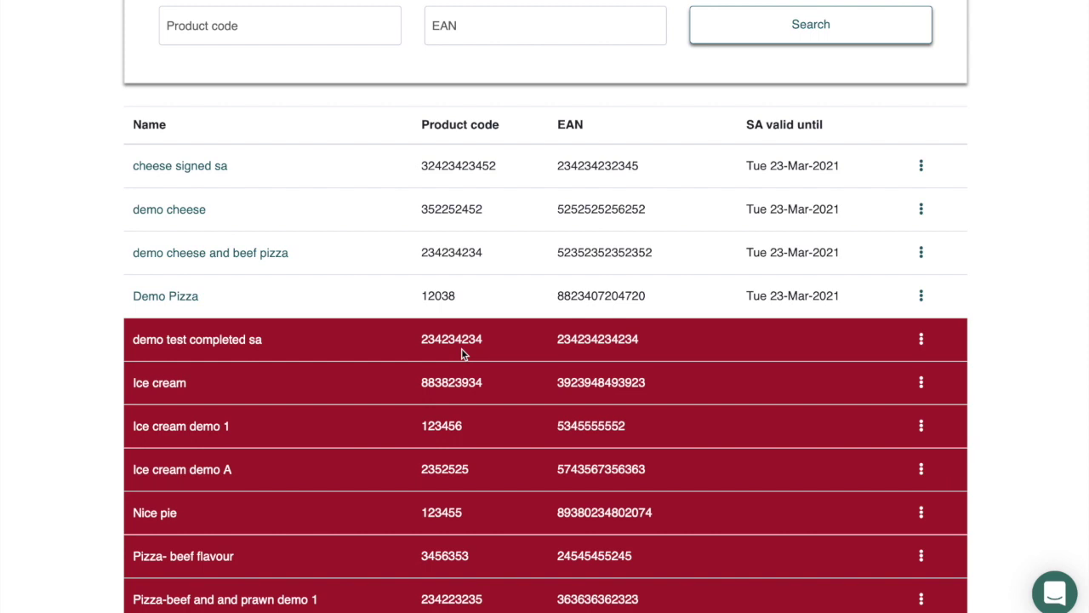
scroll(463, 354, "down", 2)
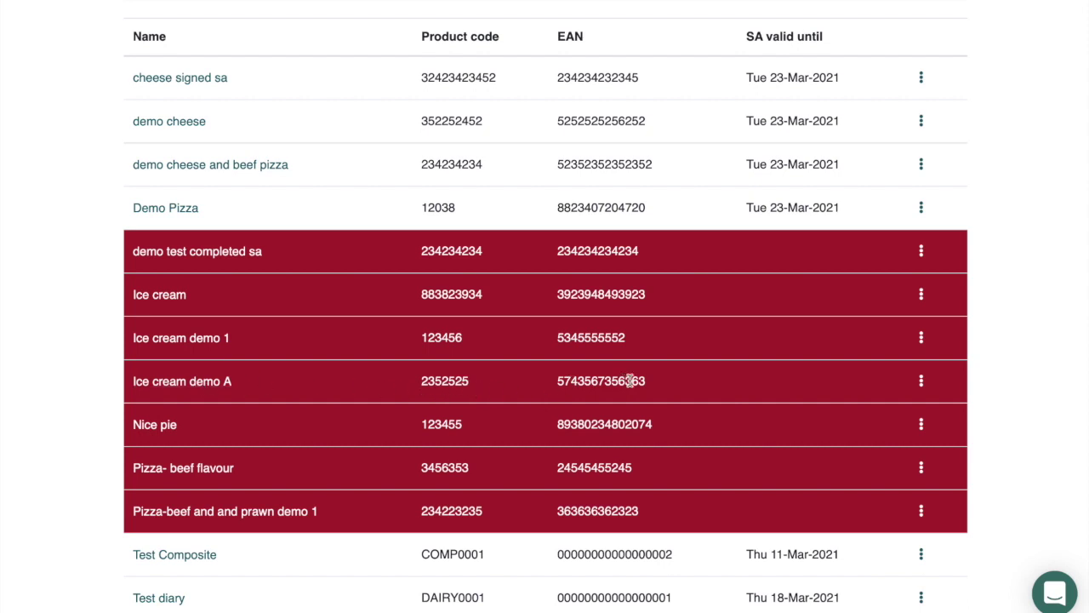
Step: Open the product information of "Ice cream demo A" for editing and set its manufacturing plant to Trial factory
left_click(185, 383)
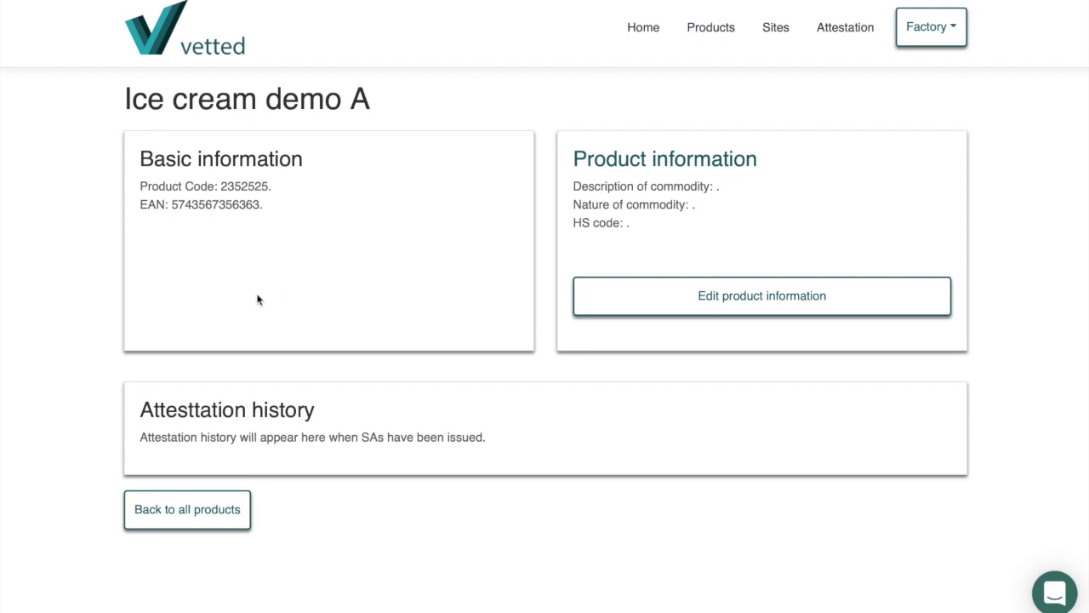
left_click(711, 299)
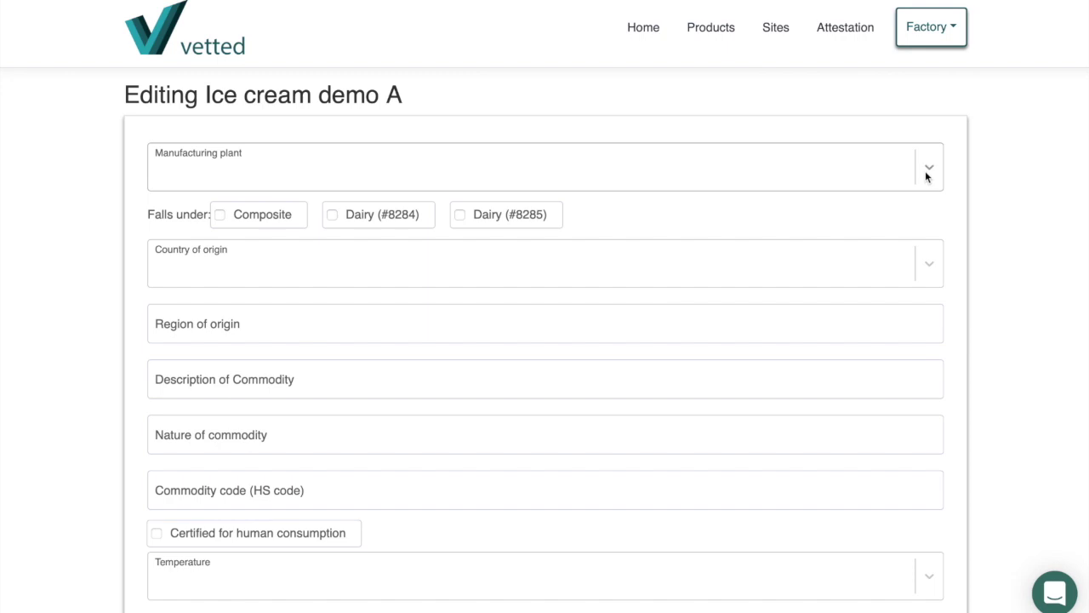
left_click(788, 152)
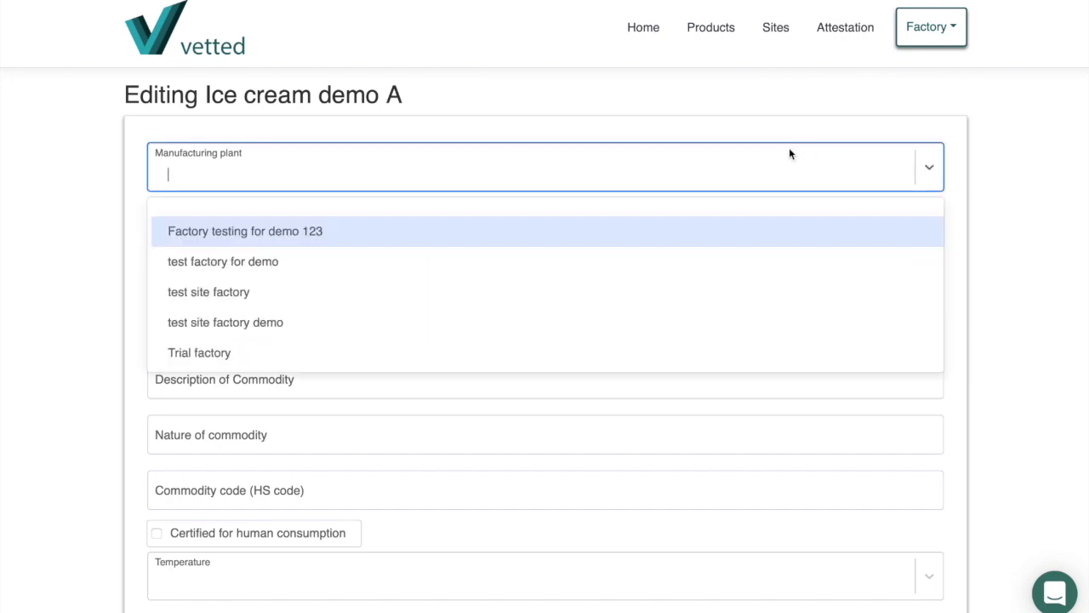
left_click(213, 356)
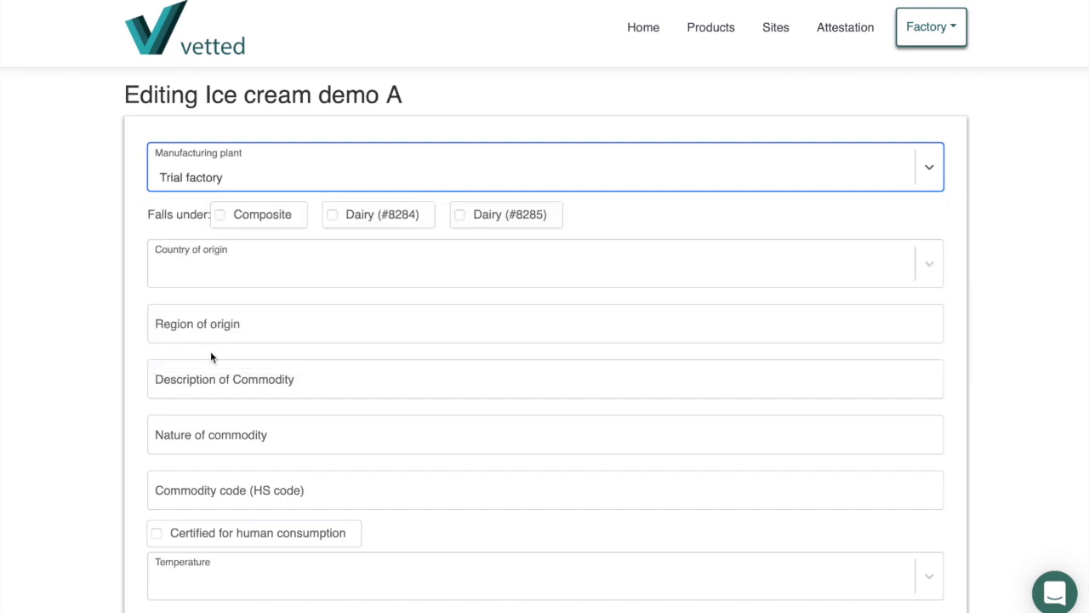
Step: Classify the product under Dairy (#8285) and set its country of origin to Great Britain
left_click(460, 215)
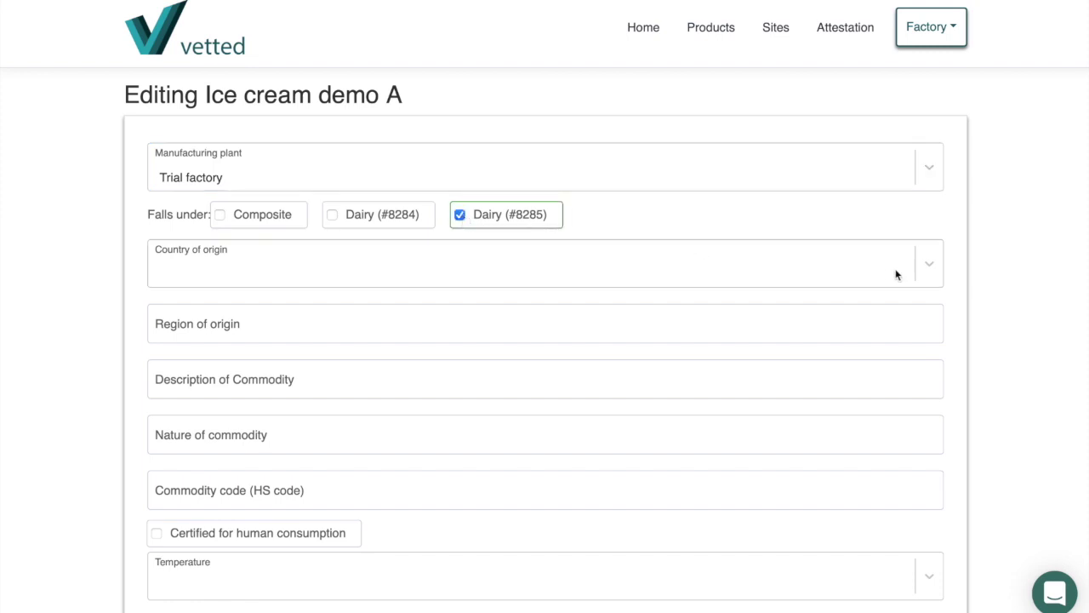
left_click(859, 268)
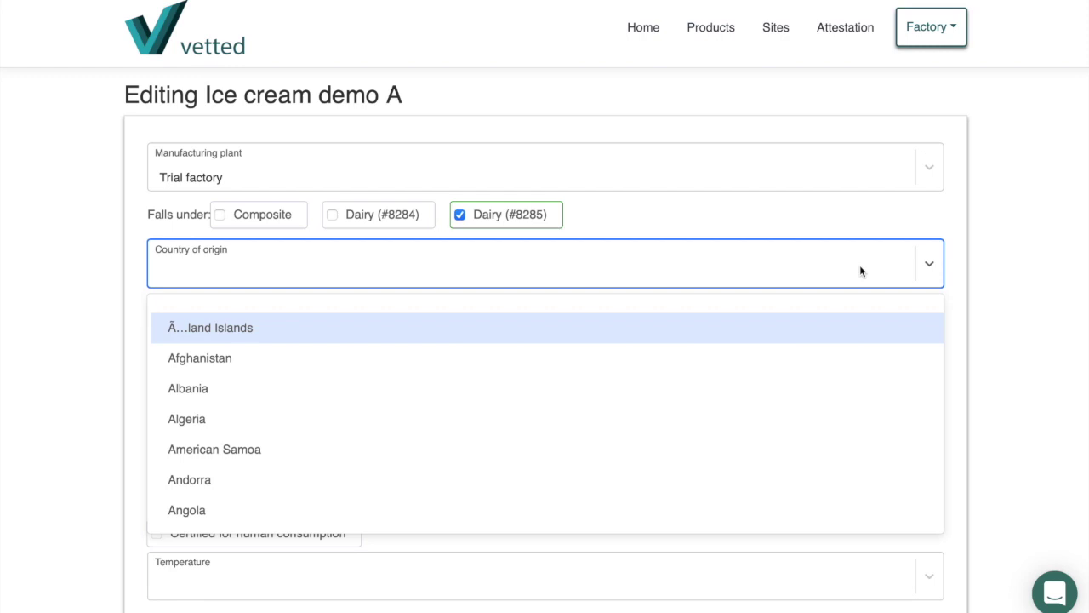
type("great")
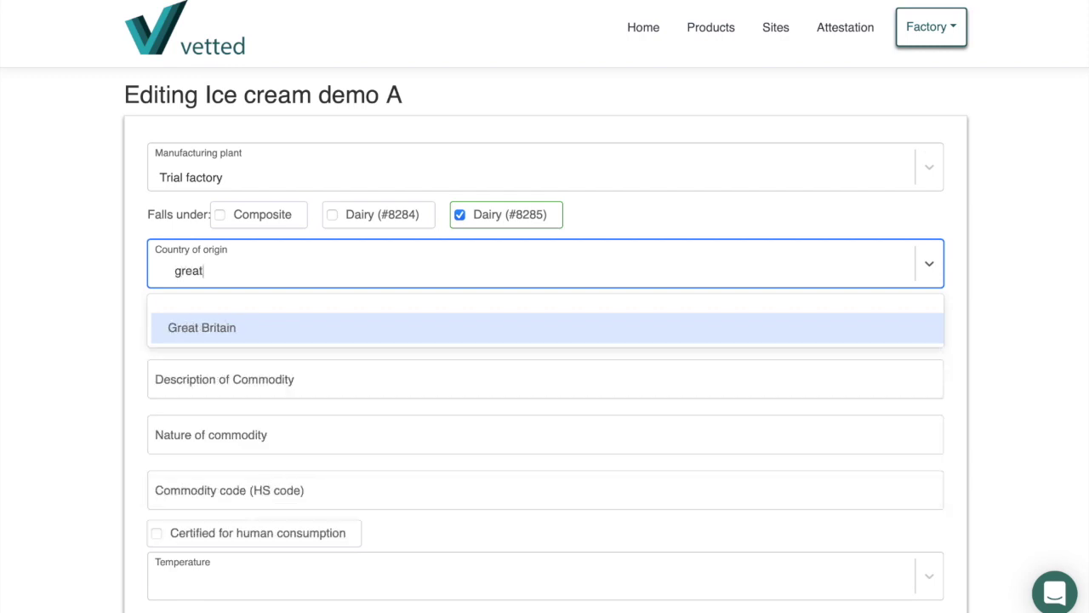
left_click(532, 330)
Step: Enter "n/a" as the region of origin and "Ice cream demo A" as the description of commodity
left_click(424, 326)
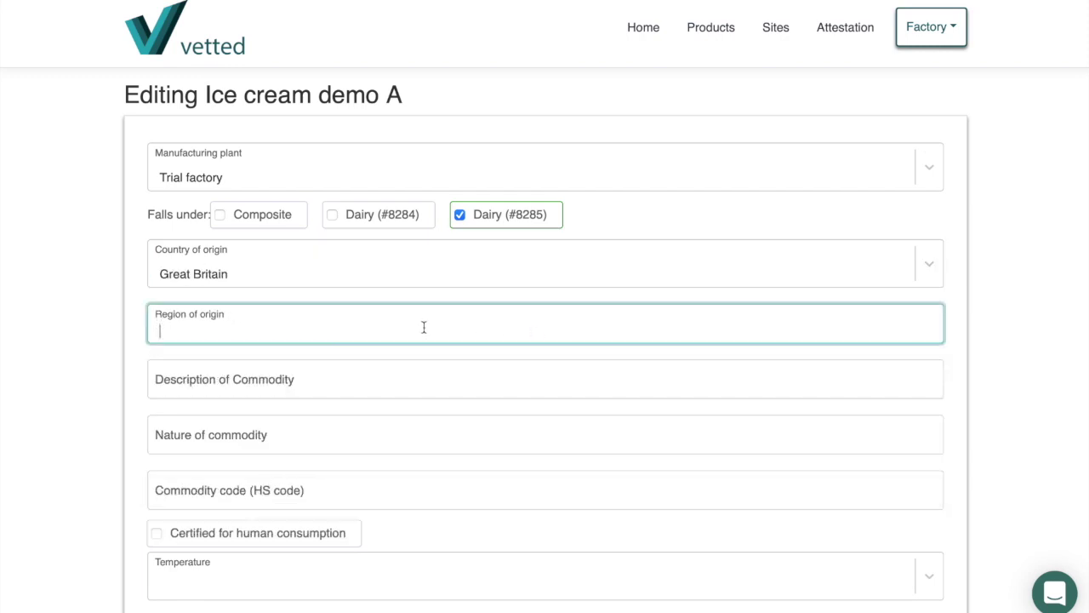
type("n/a")
left_click(348, 377)
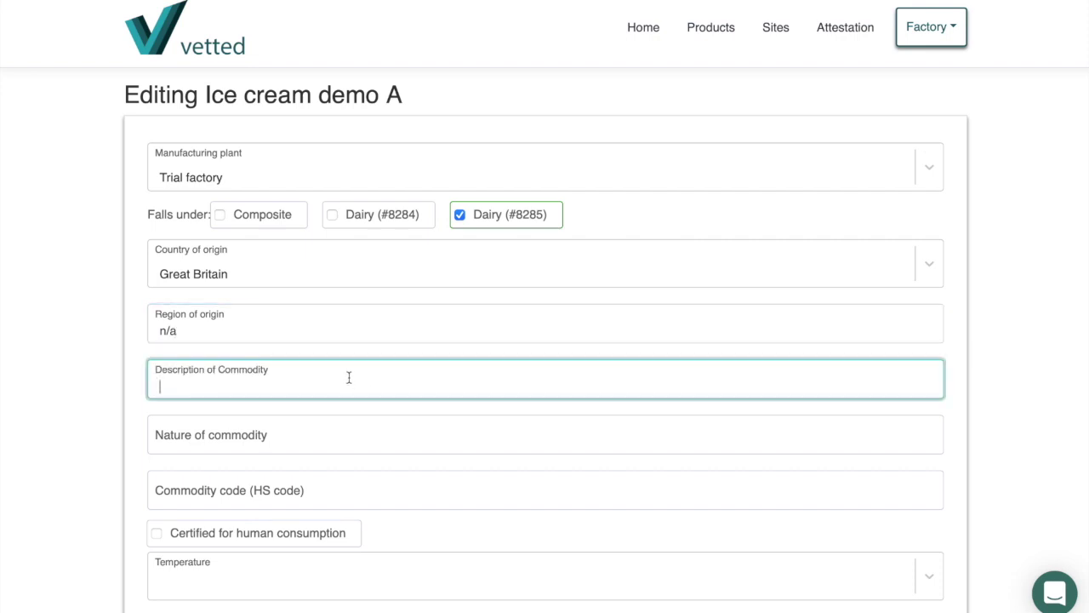
type("Ice")
type(" cream de")
type("om")
key("BackSpace")
key("BackSpace")
type("mo A")
Step: Enter "Dairy" as the nature of commodity and 16.04 as the commodity code (HS code)
left_click(296, 432)
type("Dairy")
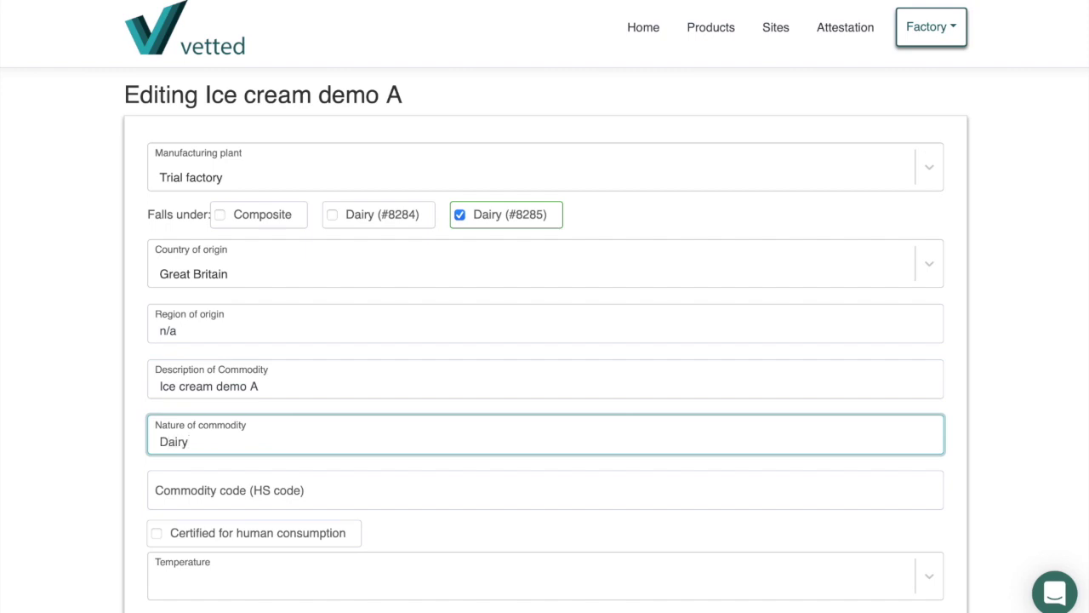
left_click(273, 491)
type("1")
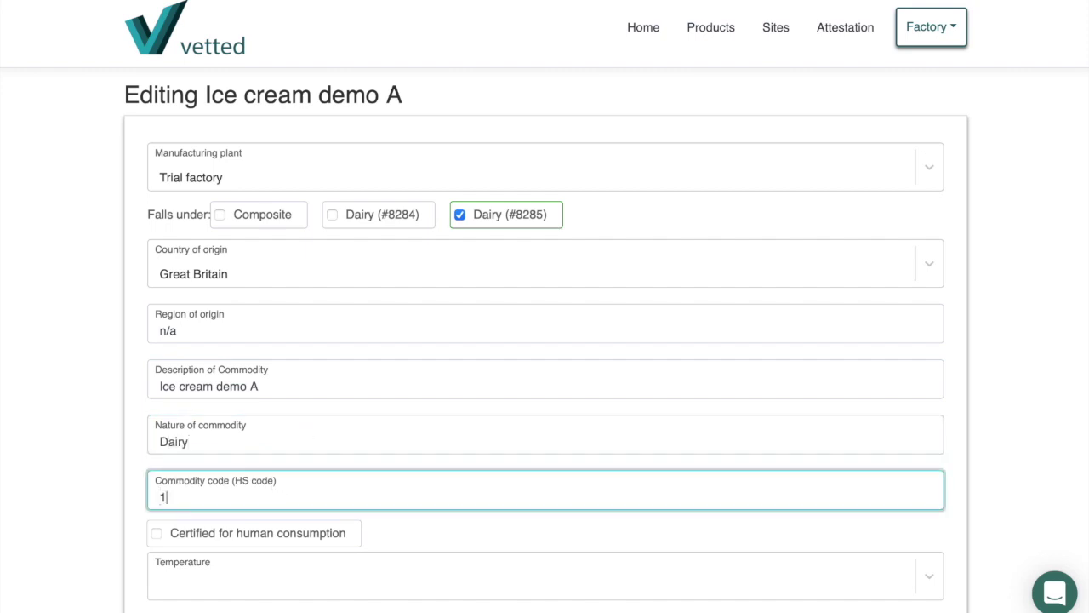
type("6.04")
Step: Mark the product as certified for human consumption and set its temperature to Frozen
scroll(269, 491, "down", 1)
left_click(155, 507)
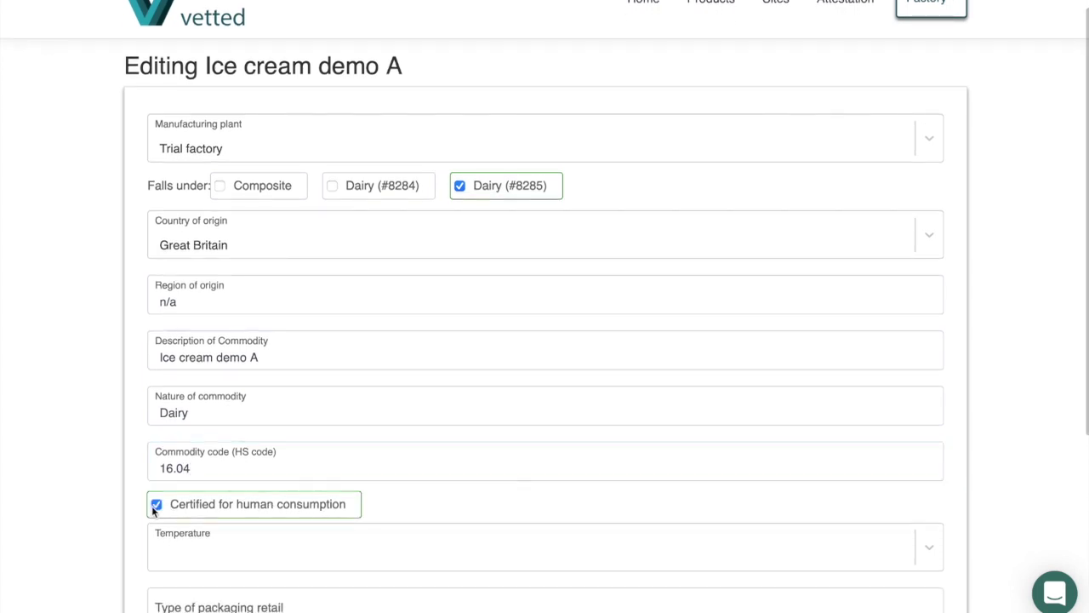
scroll(153, 510, "down", 3)
left_click(931, 432)
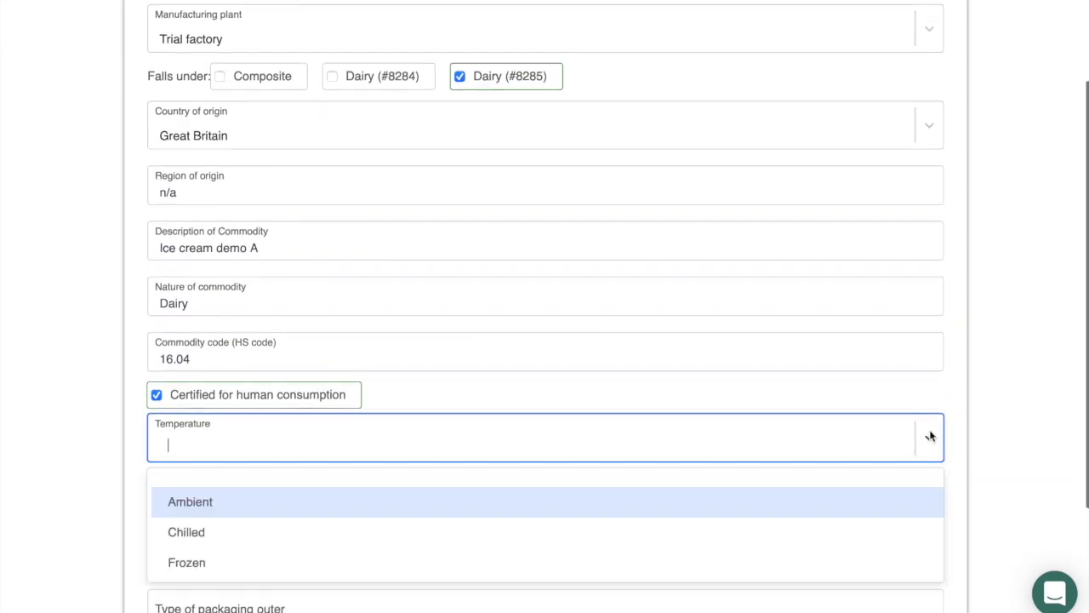
left_click(174, 565)
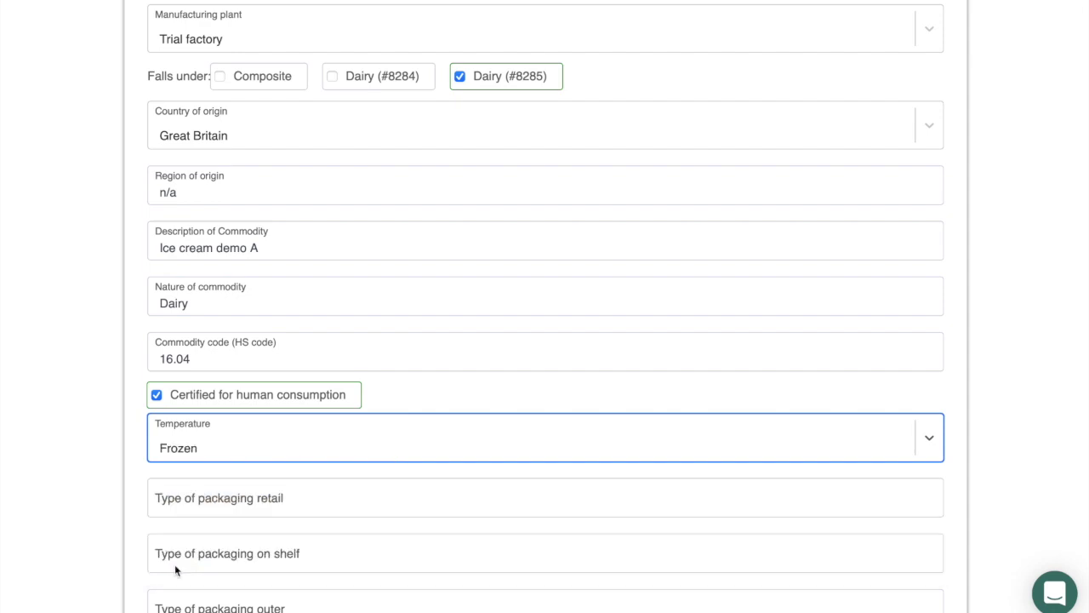
Step: Fill in the packaging types: "Pots" for retail, "Tray" for on shelf and "Cases" for outer
left_click(226, 500)
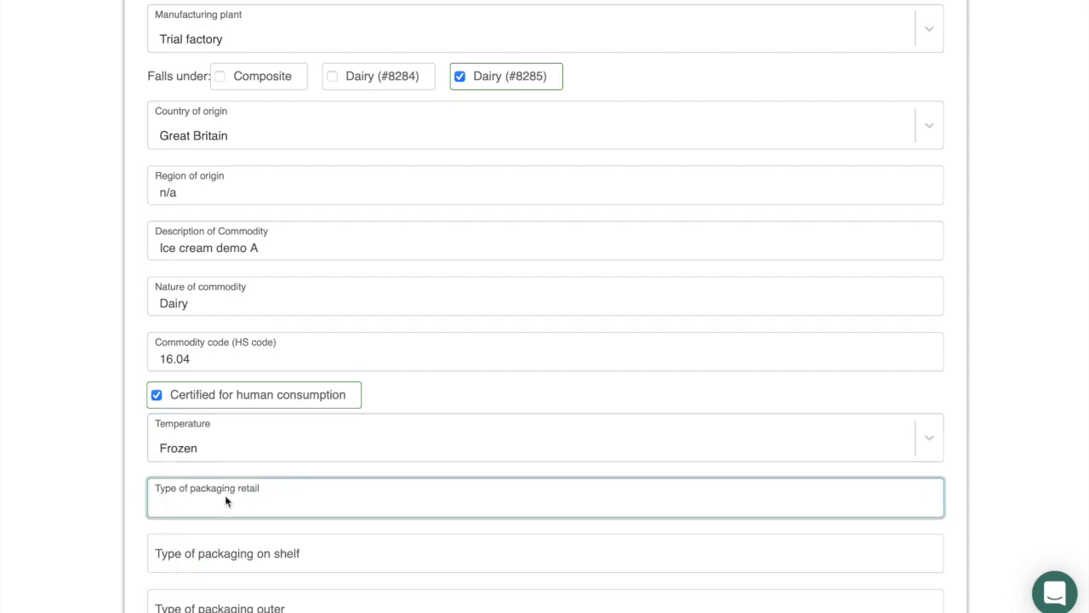
type("Pots")
left_click(246, 552)
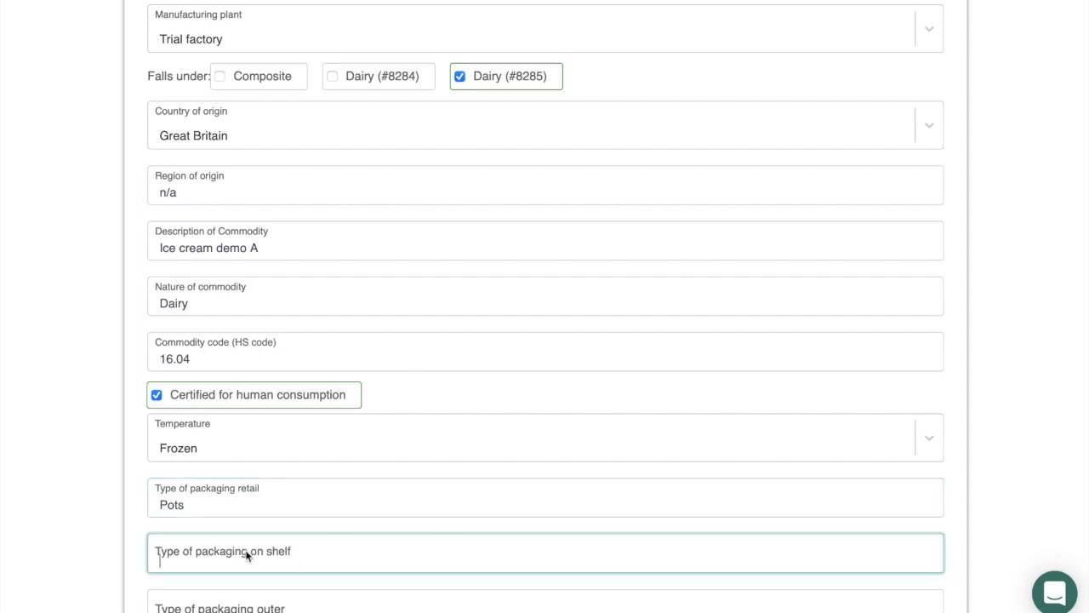
type("Tray")
scroll(241, 549, "down", 1)
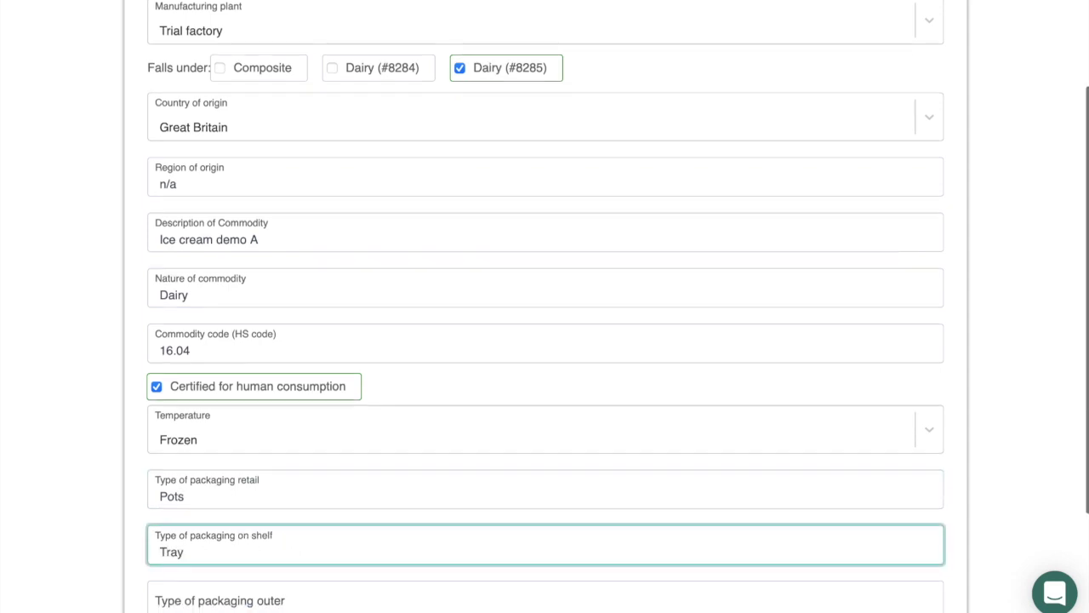
left_click(193, 539)
type("Cases")
Step: Set the product's net weight to 0.4 kg and its gross weight to 0.7 kg
scroll(175, 544, "down", 1)
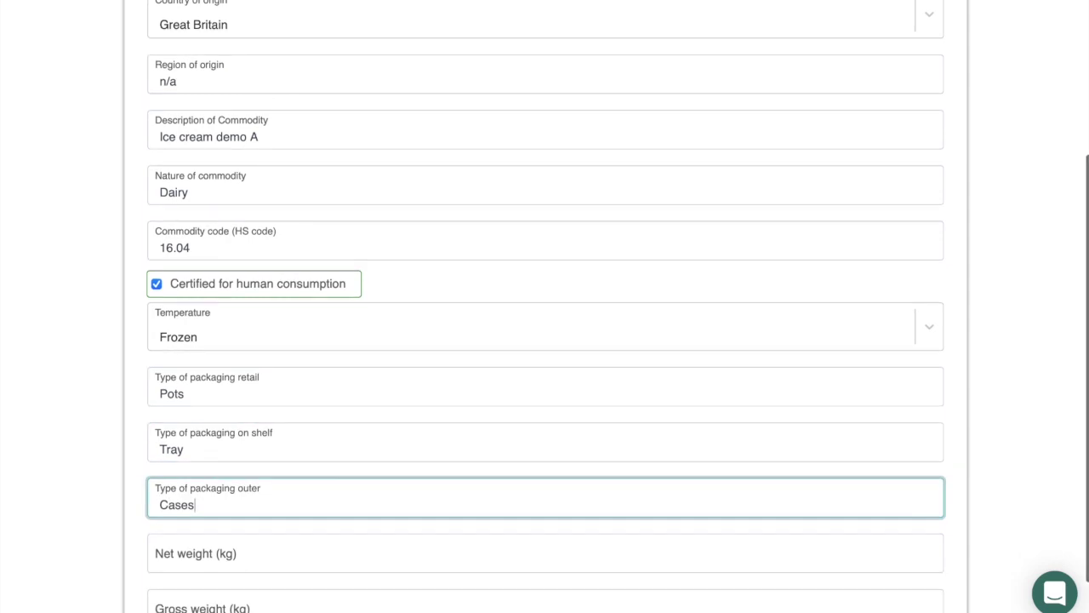
left_click(174, 558)
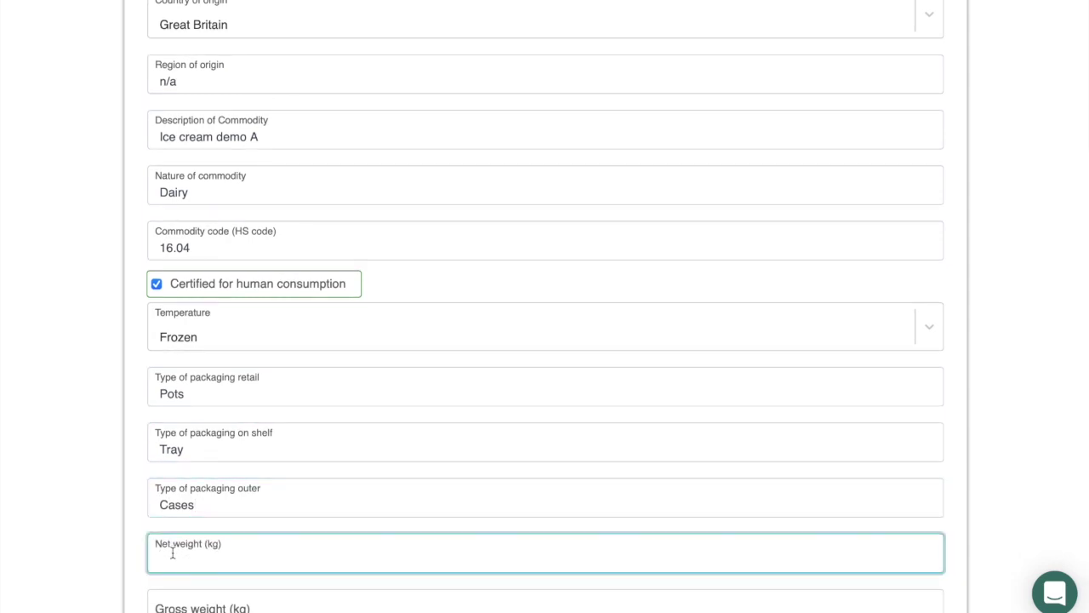
type("0.4")
scroll(165, 566, "down", 1)
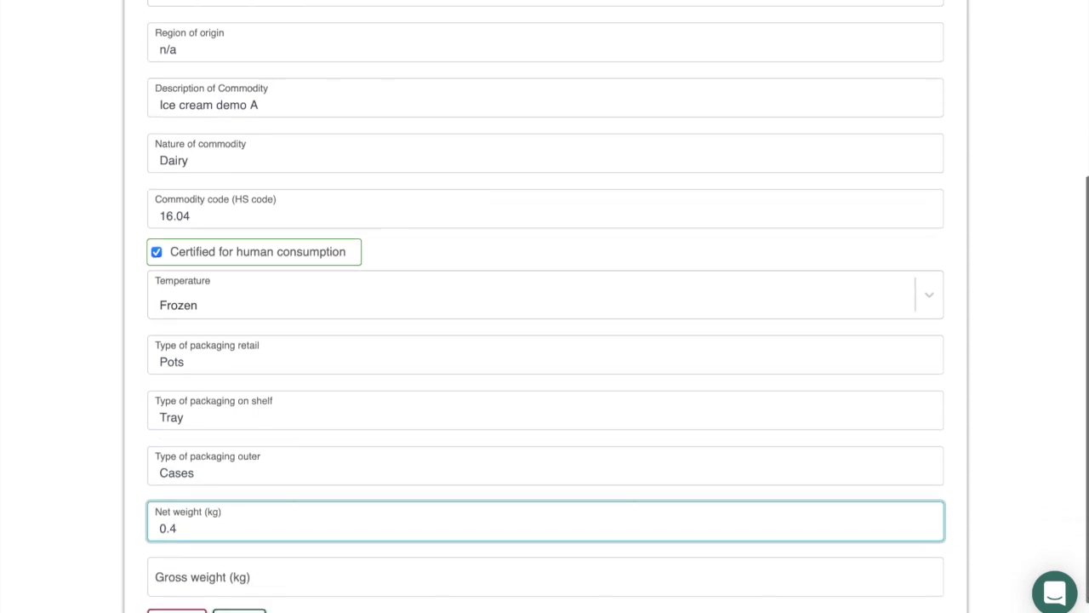
left_click(167, 574)
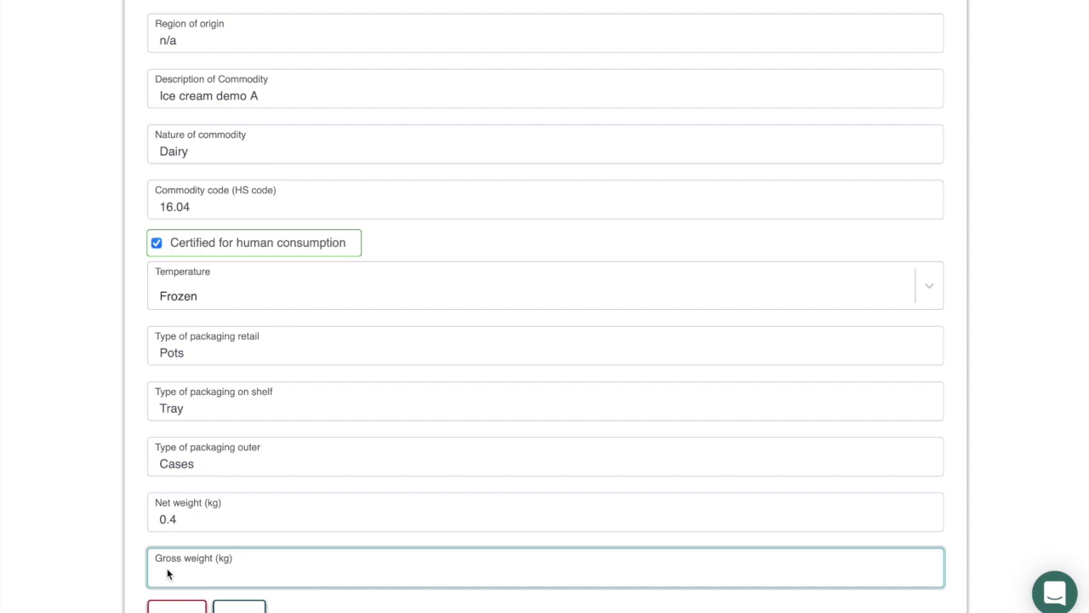
type(".")
type("0")
Step: Check the completed product information of Ice cream demo A and save it
scroll(182, 591, "down", 1)
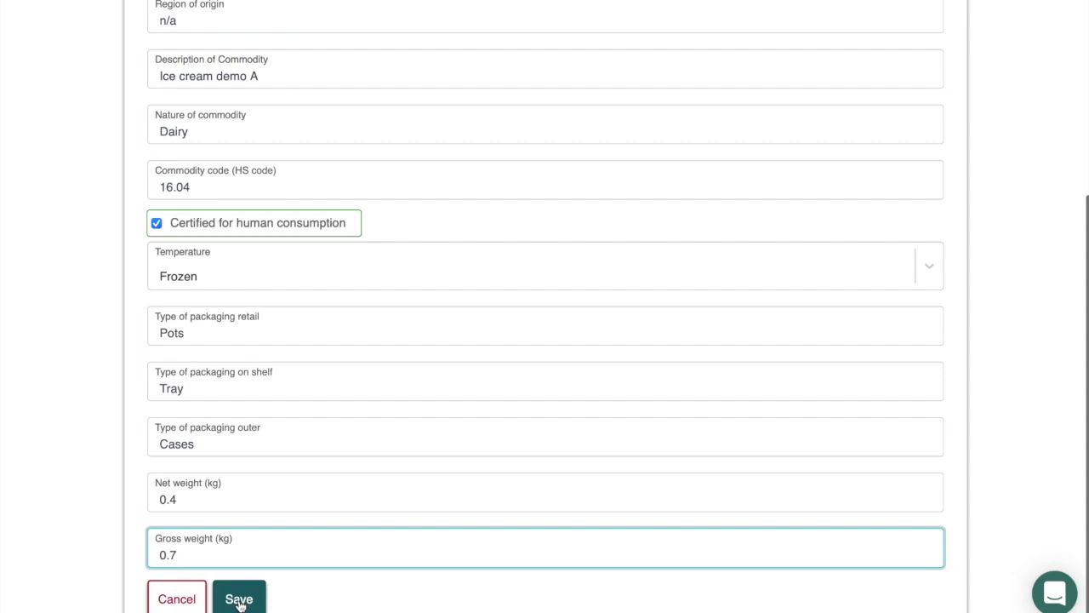
scroll(240, 601, "up", 3)
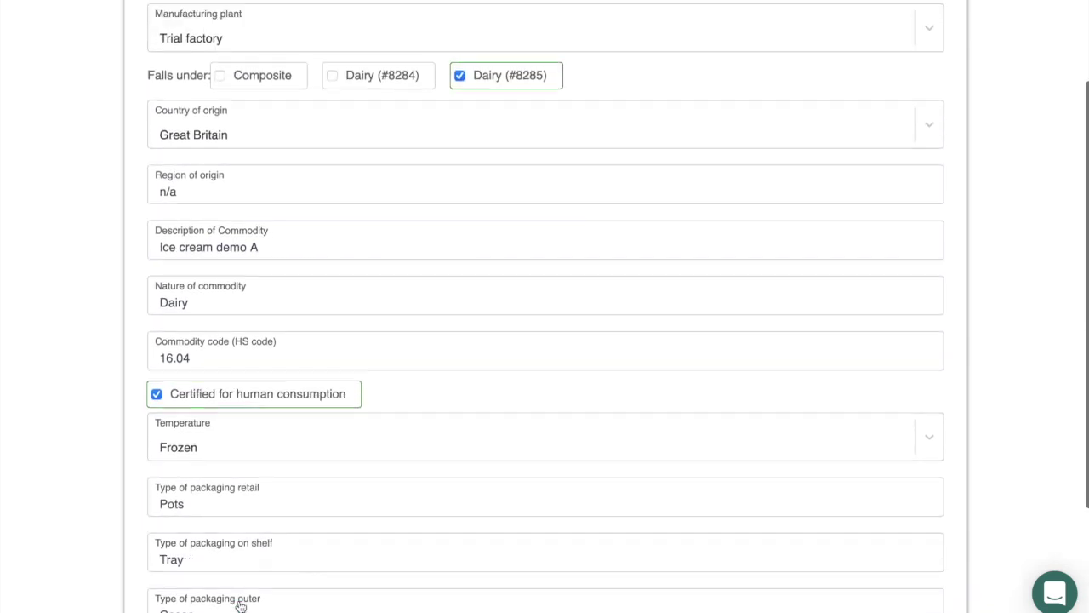
scroll(239, 606, "down", 3)
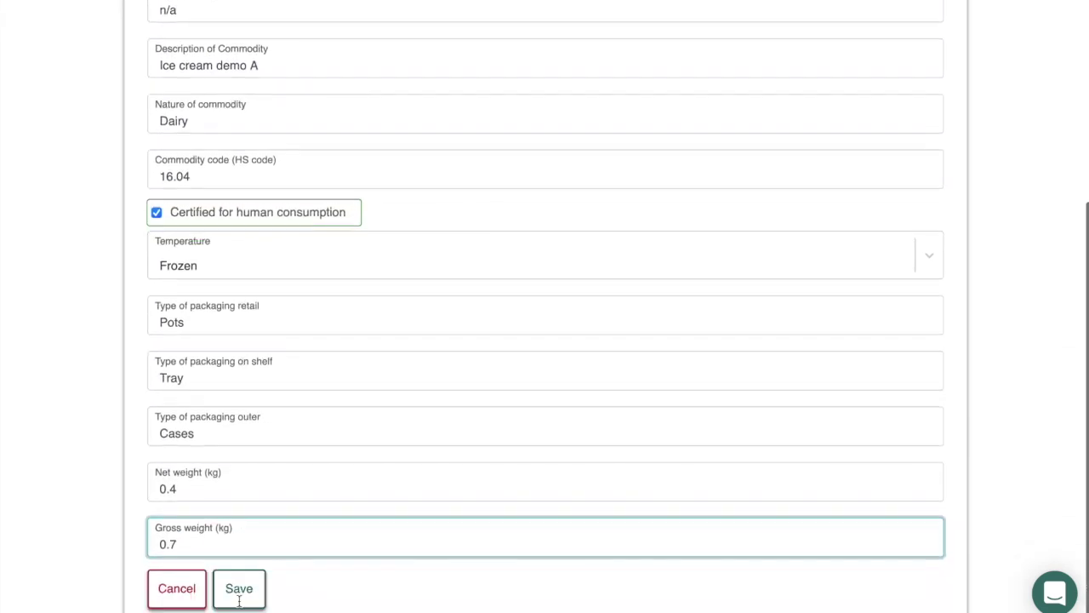
left_click(239, 589)
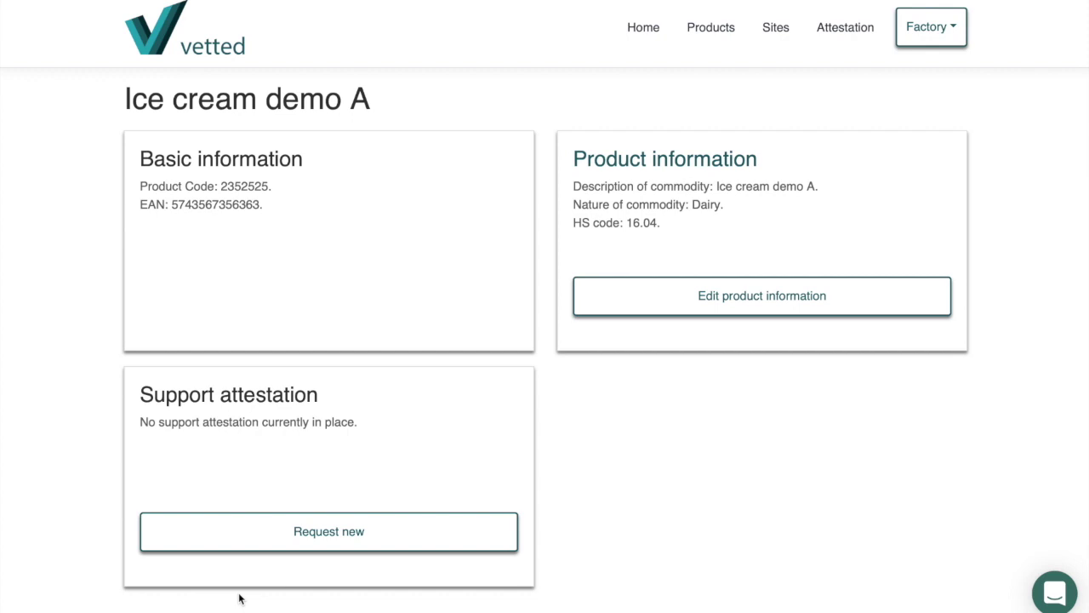
Step: Request a new support attestation for Ice cream demo A and read its declaration, product details and health information up to the traceability section
left_click(297, 531)
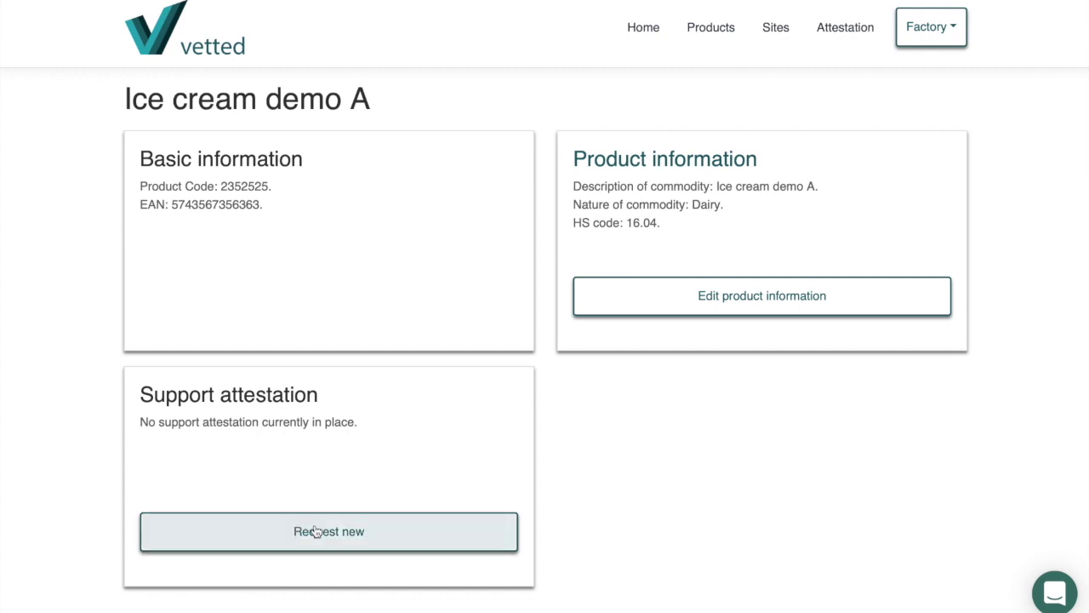
left_click(320, 534)
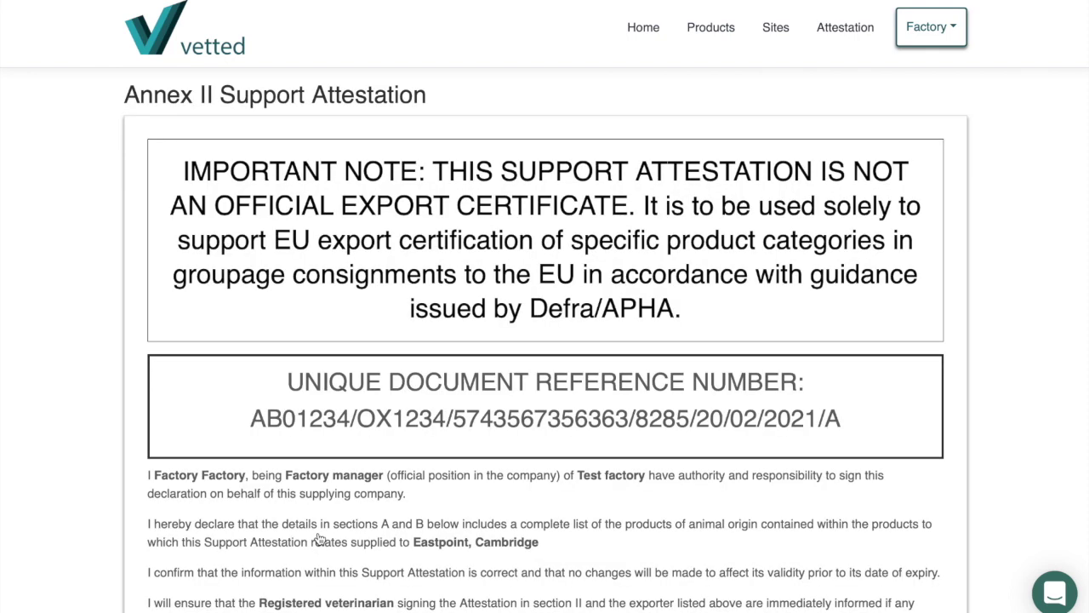
scroll(319, 517, "down", 3)
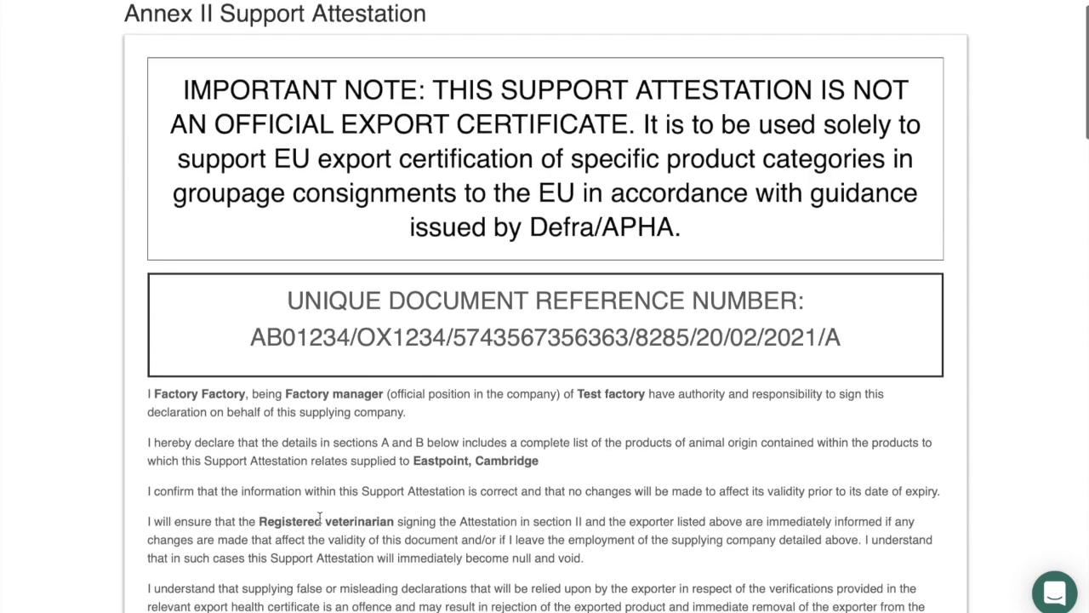
scroll(319, 517, "down", 3)
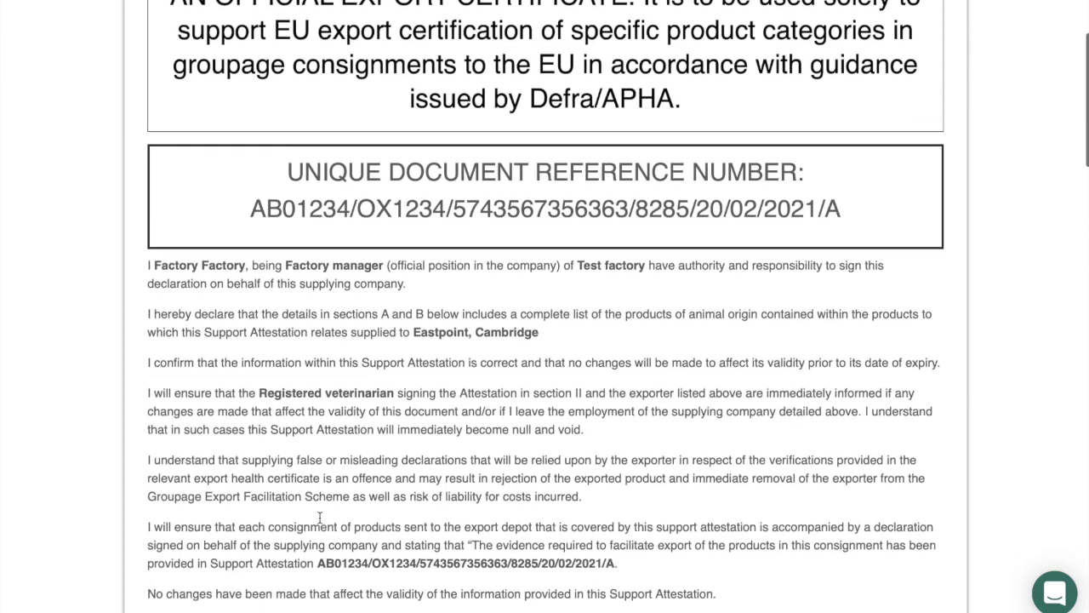
scroll(319, 517, "down", 5)
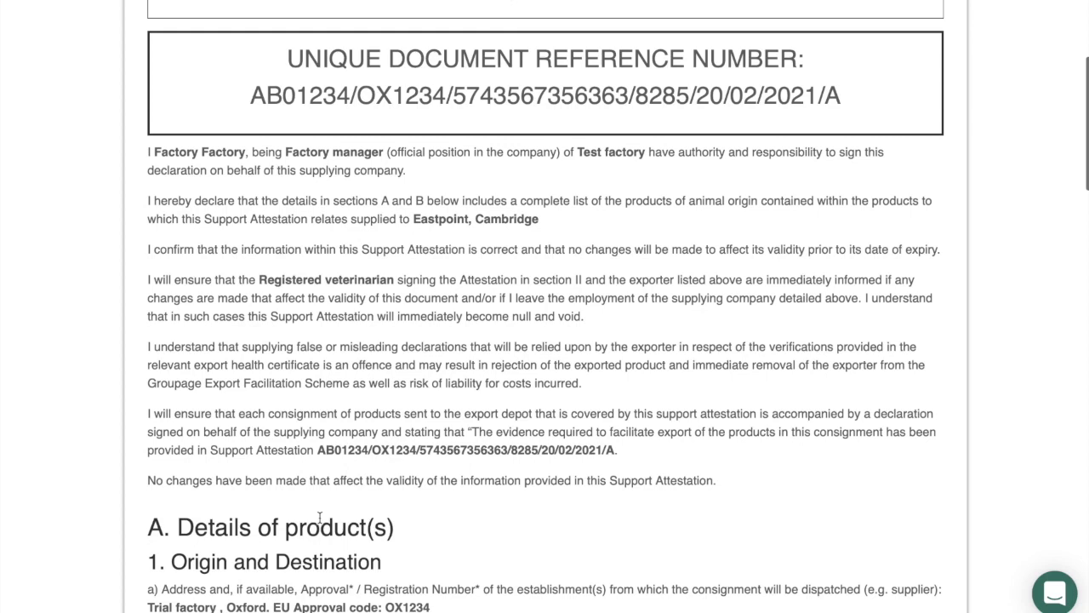
scroll(319, 517, "down", 5)
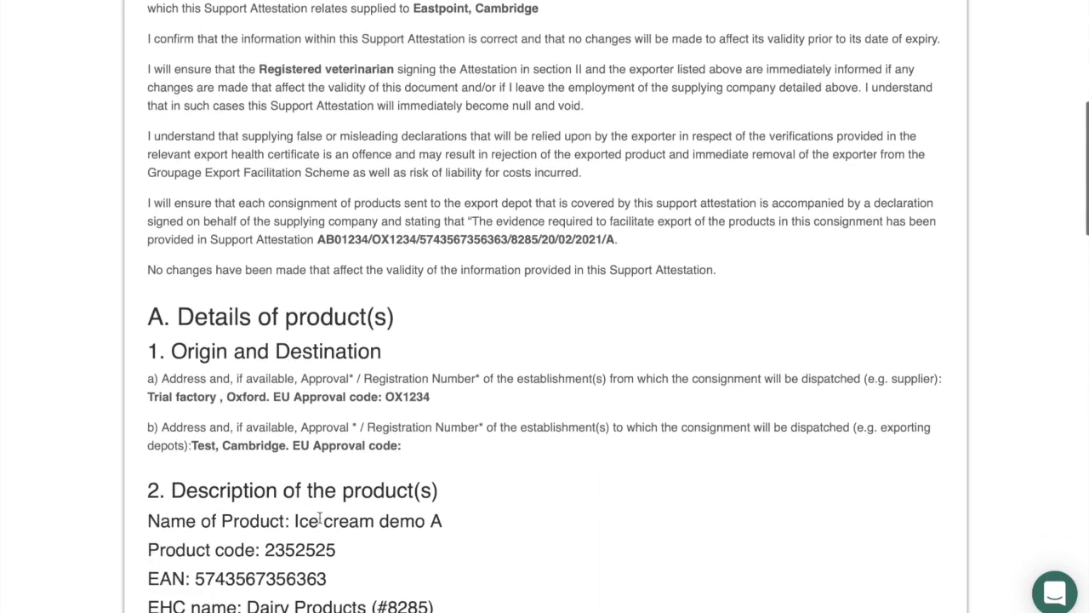
scroll(320, 516, "down", 9)
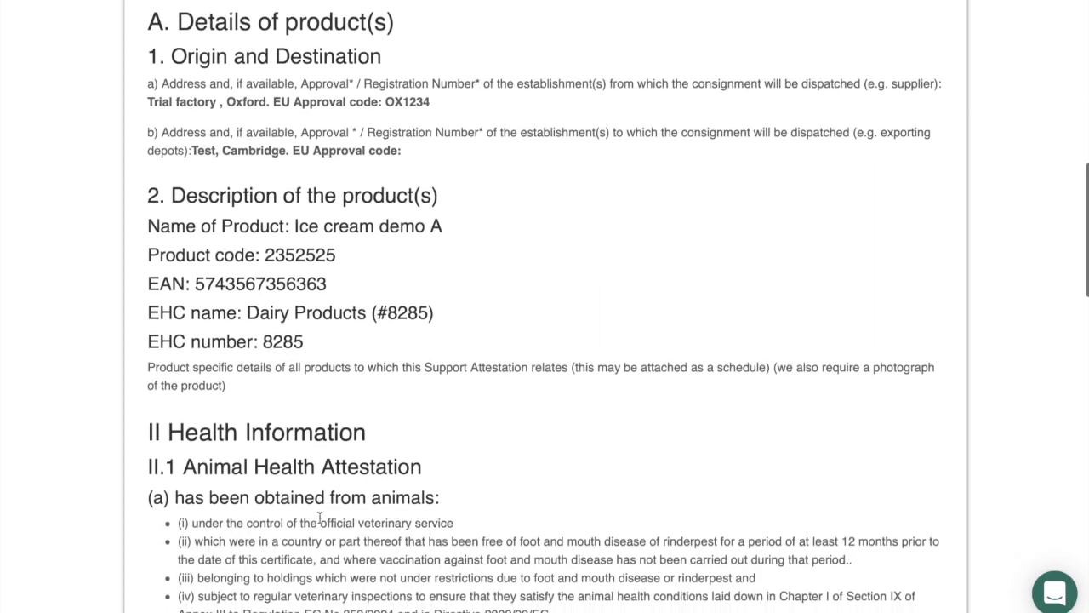
scroll(320, 516, "down", 2)
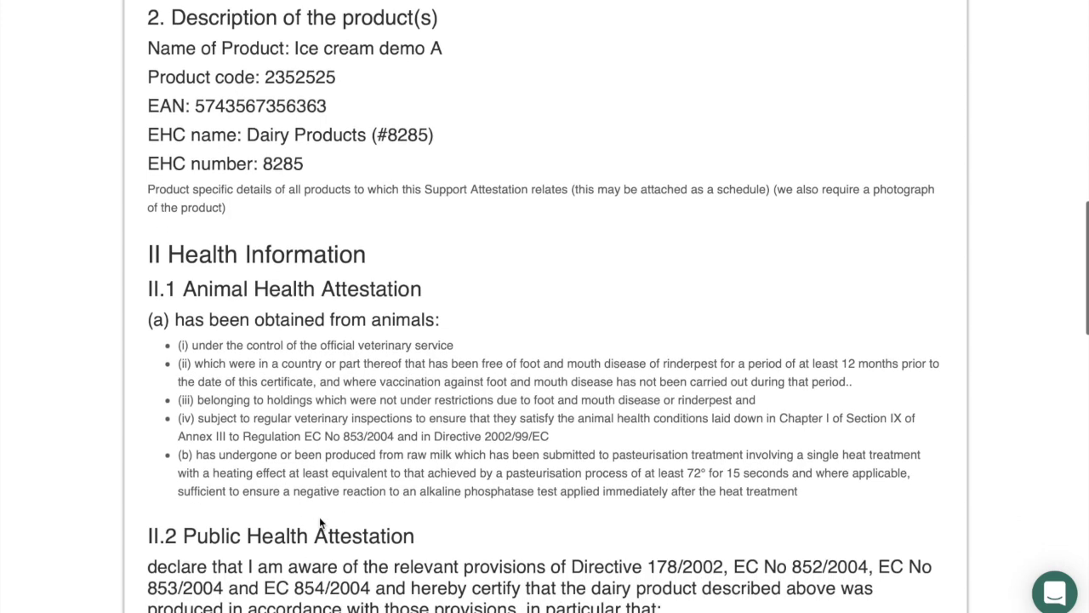
scroll(319, 516, "down", 5)
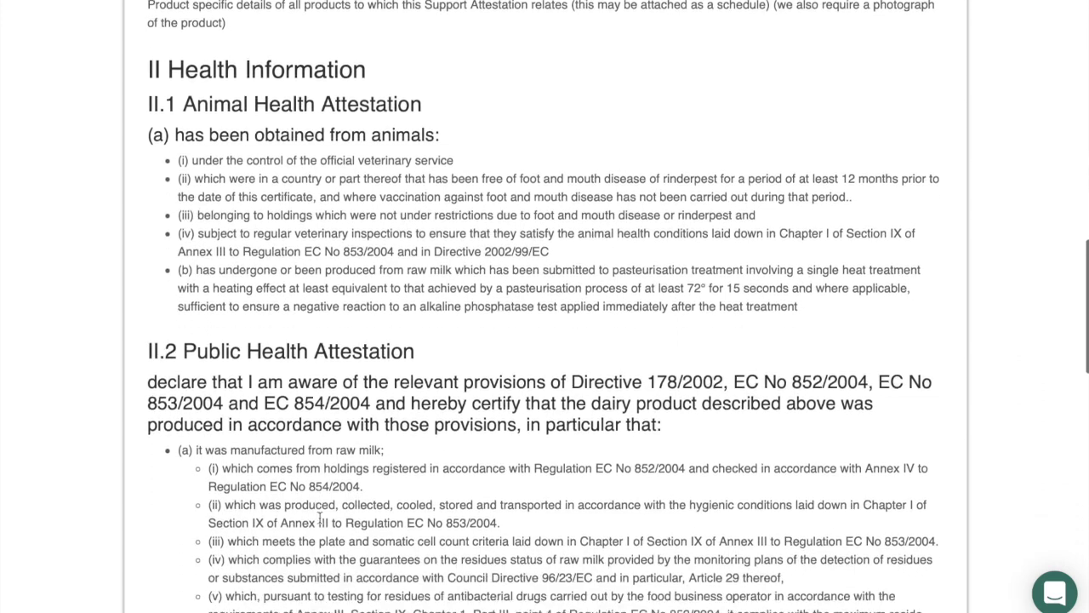
scroll(320, 517, "down", 4)
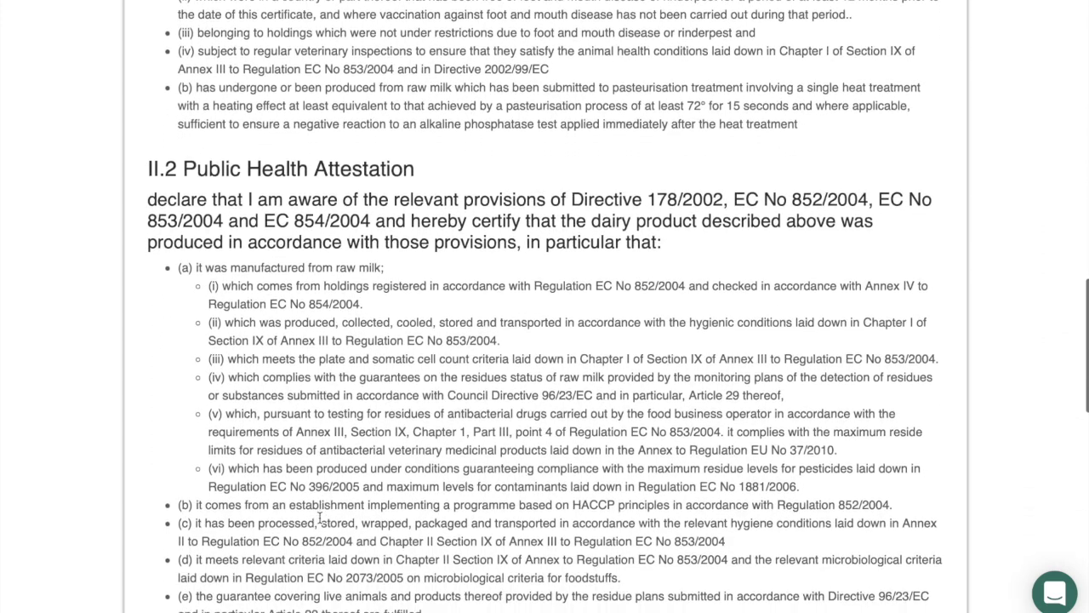
scroll(320, 516, "down", 6)
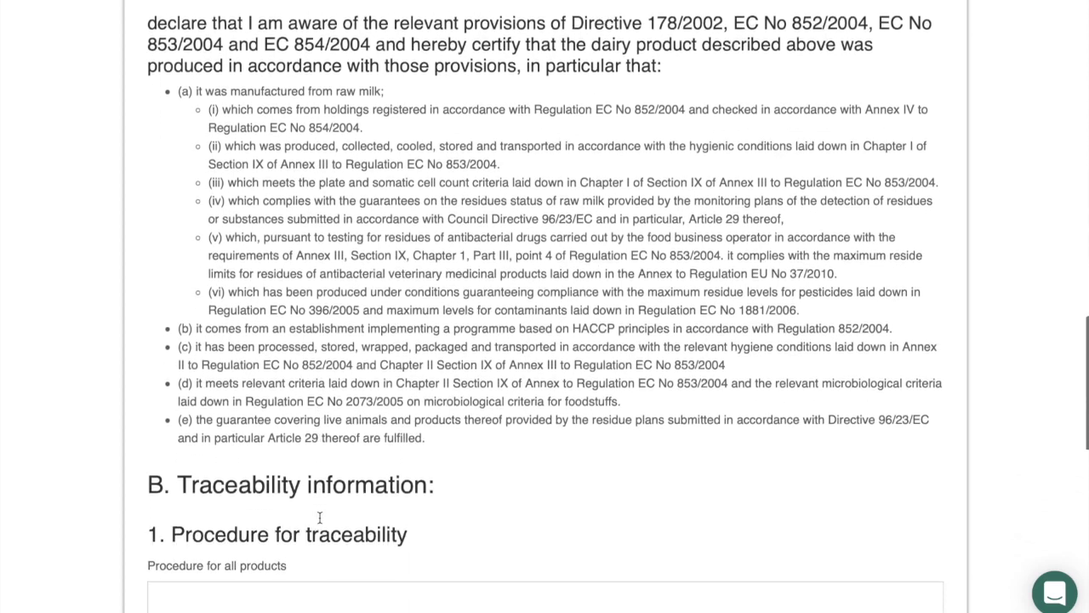
Step: Enter "USE BY DATE" as the traceability procedure for all products in the support attestation
scroll(274, 536, "down", 1)
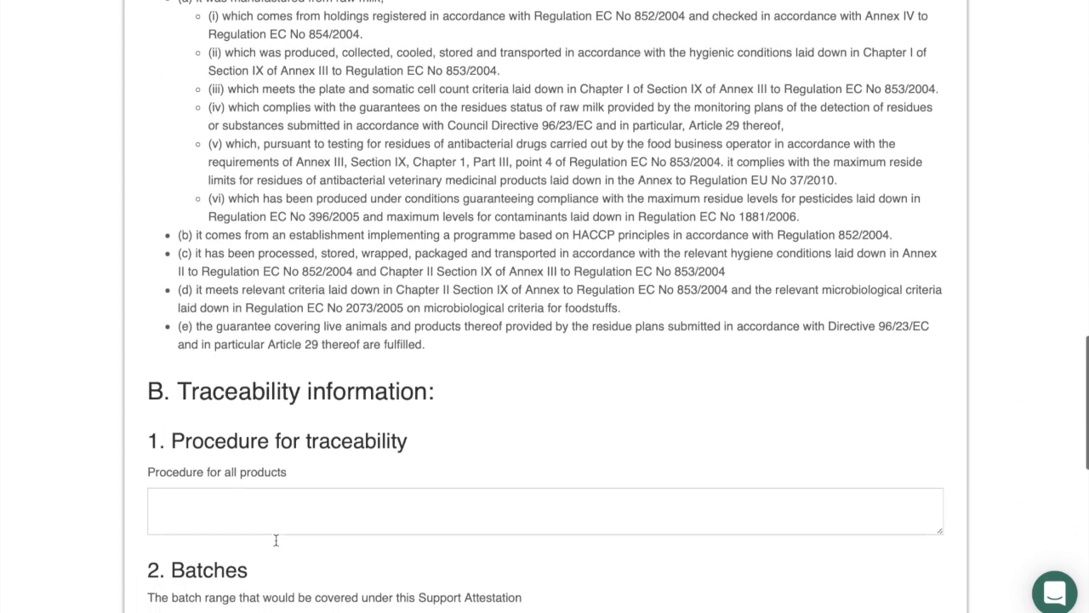
left_click(252, 499)
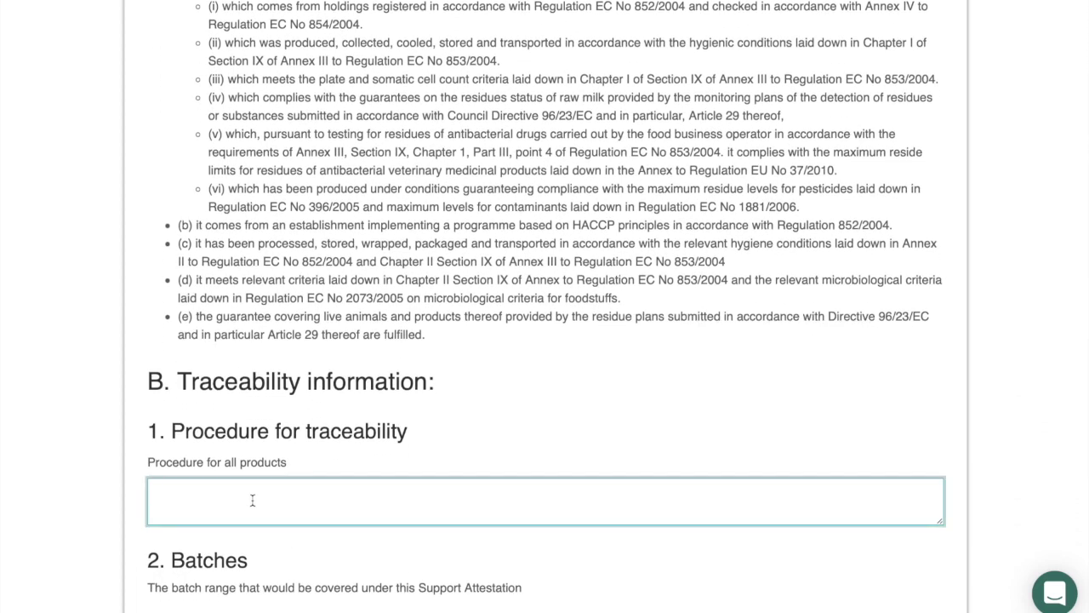
type("USE BY DATE")
scroll(245, 502, "down", 3)
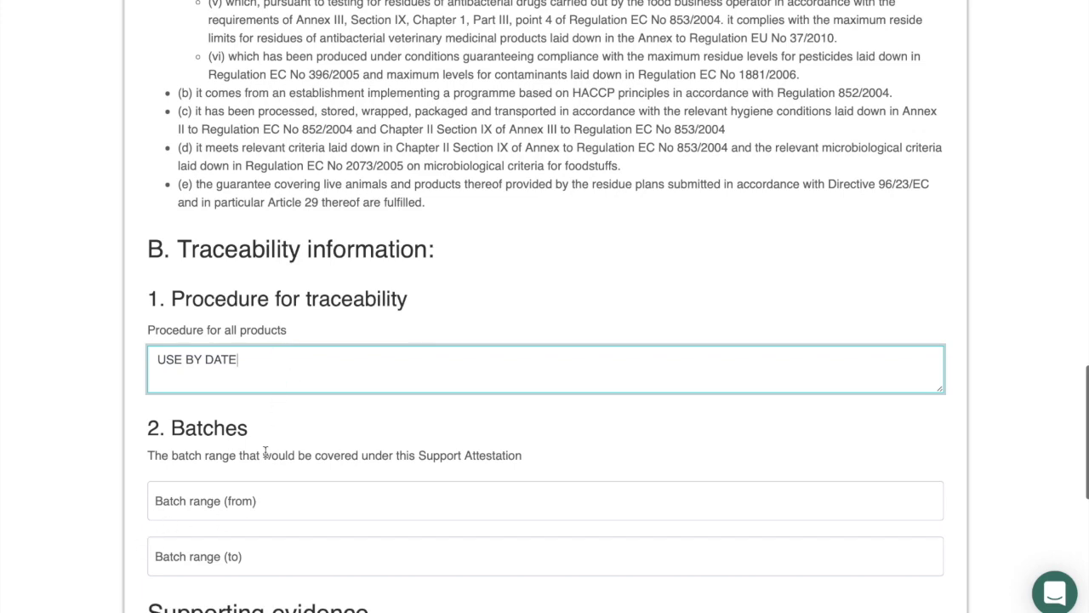
Step: Set the batch range covered by the support attestation from 1/2/21 to 1/3/21
left_click(240, 502)
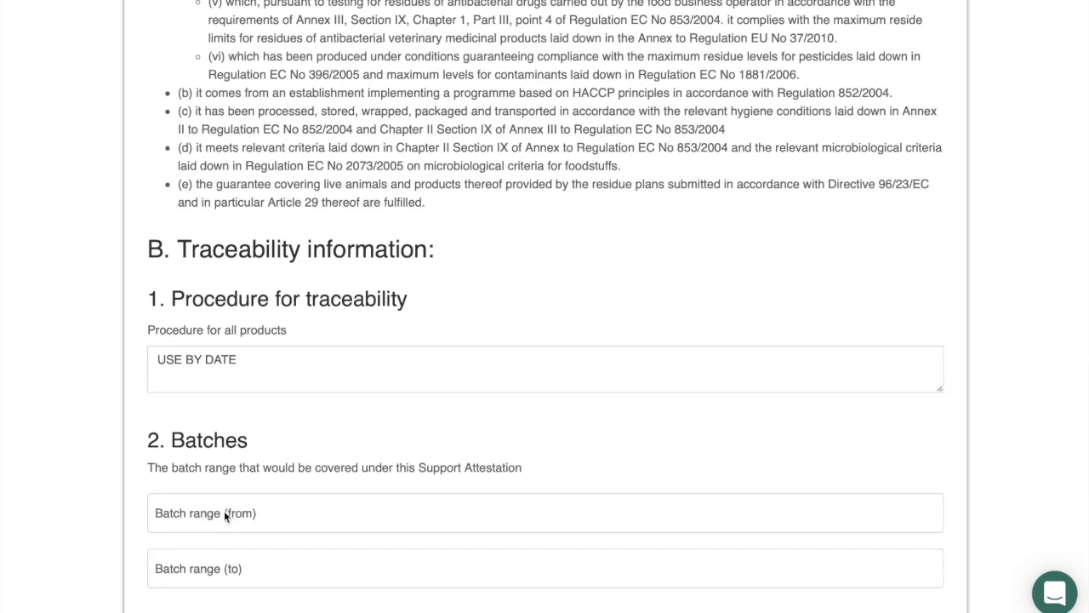
left_click(224, 514)
type("1")
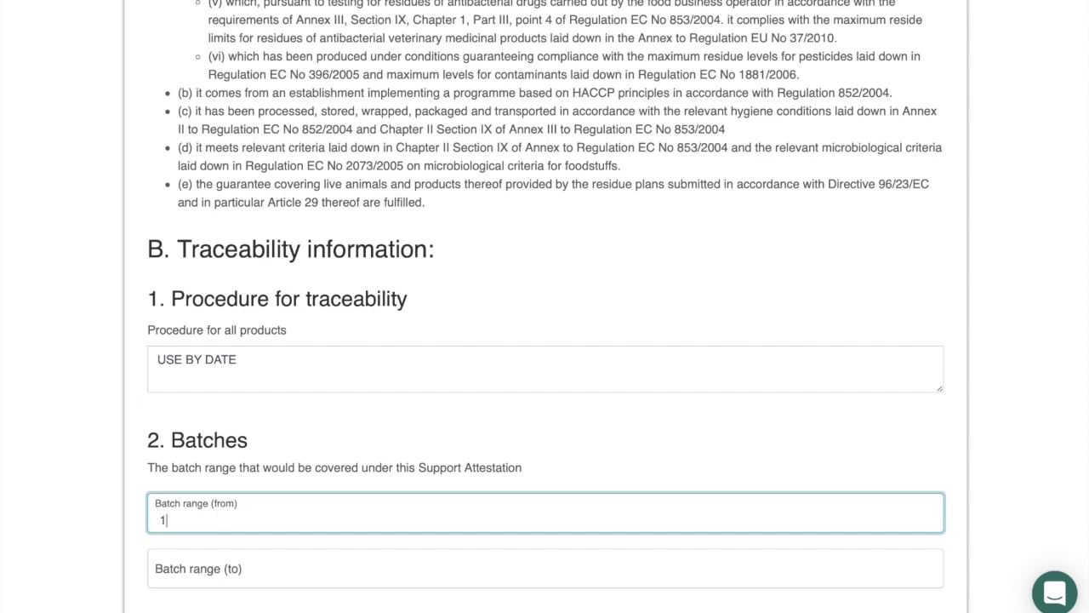
type("/2/21")
scroll(185, 514, "down", 2)
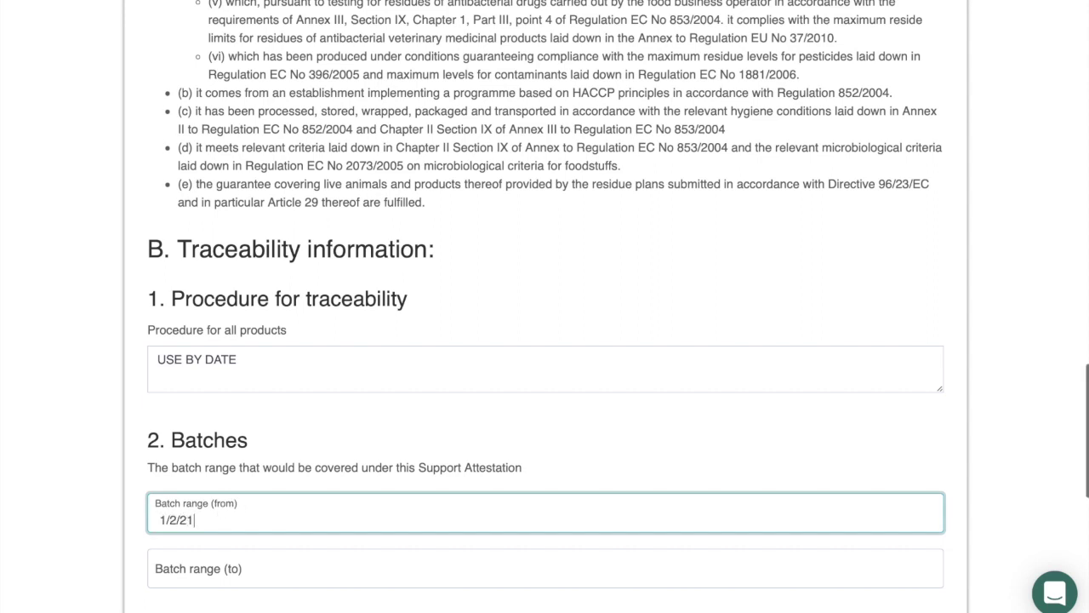
left_click(183, 514)
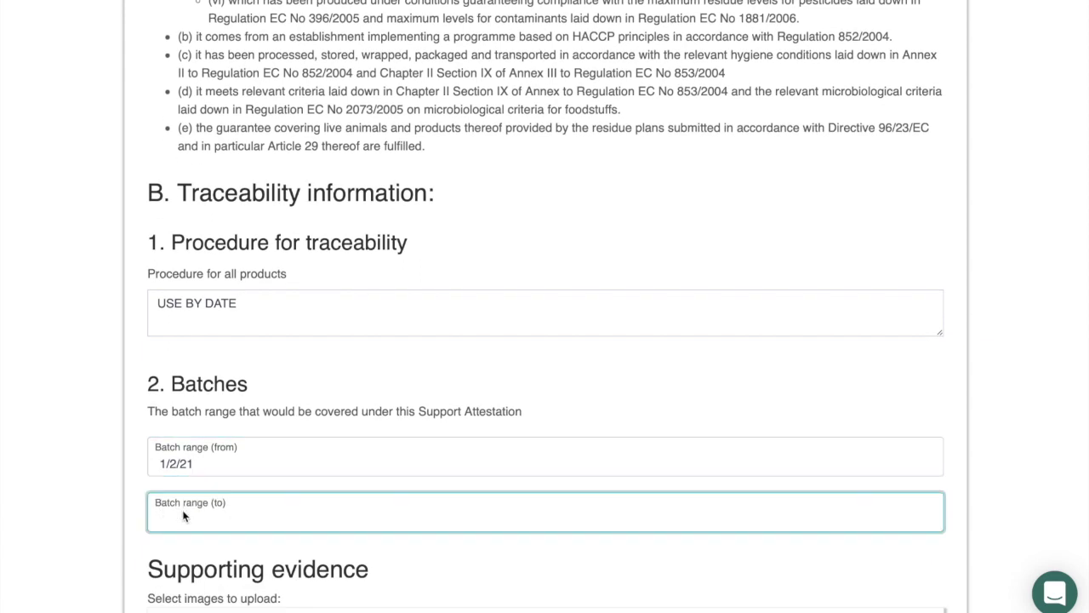
type("1/3/21")
Step: Assign the vet inspection of the support attestation to the first vet offered
scroll(209, 503, "down", 3)
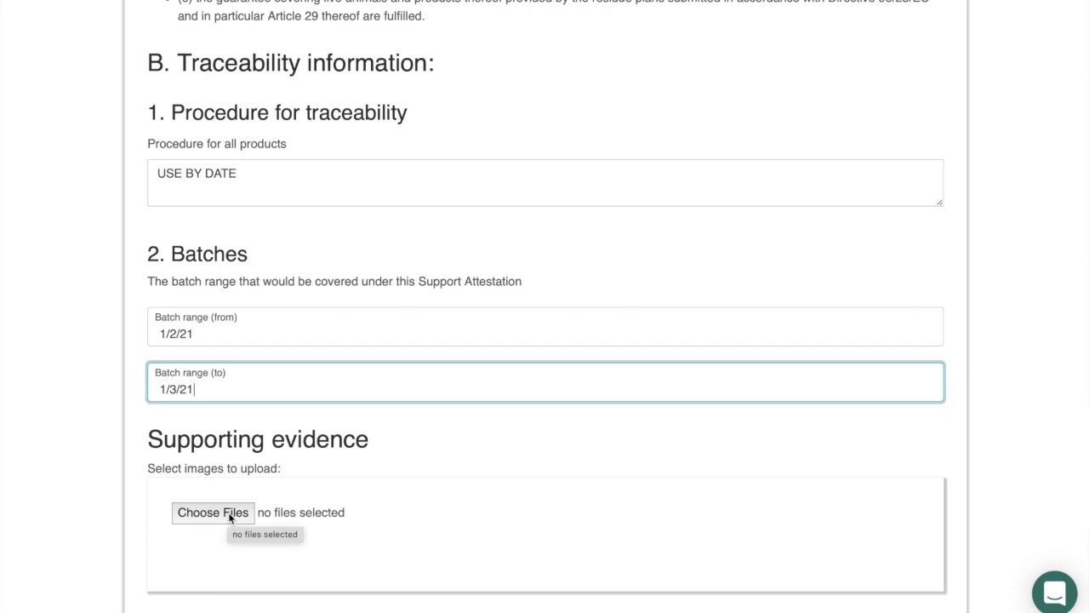
scroll(229, 516, "down", 5)
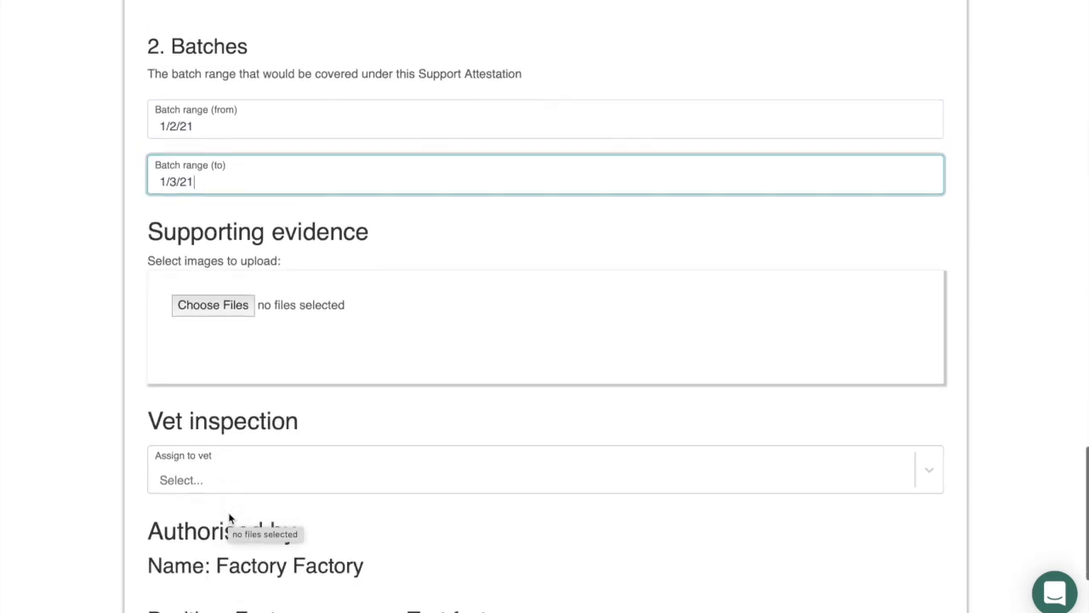
left_click(928, 462)
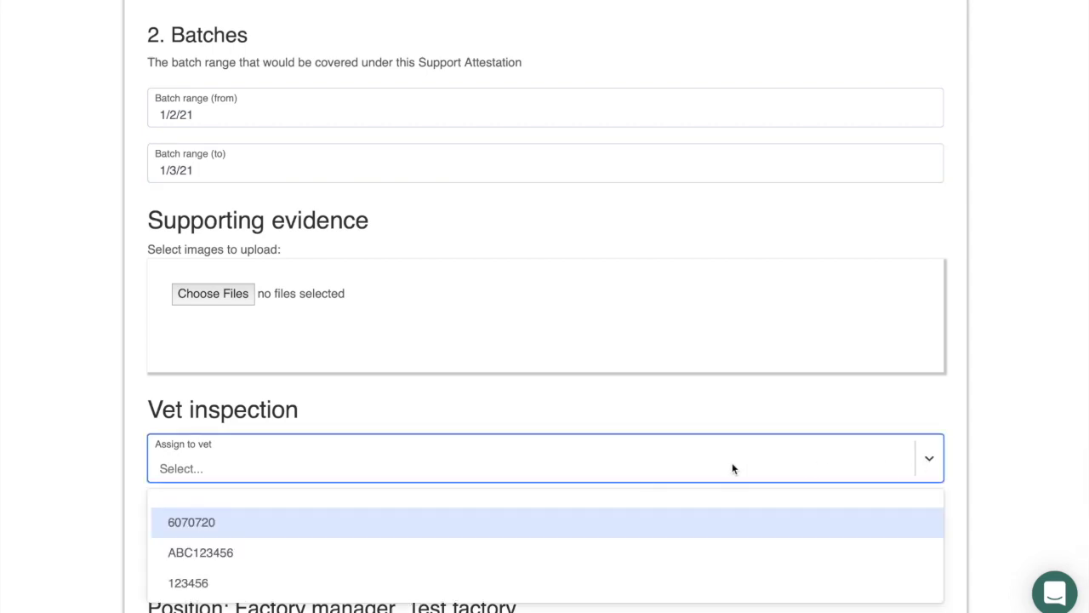
left_click(272, 522)
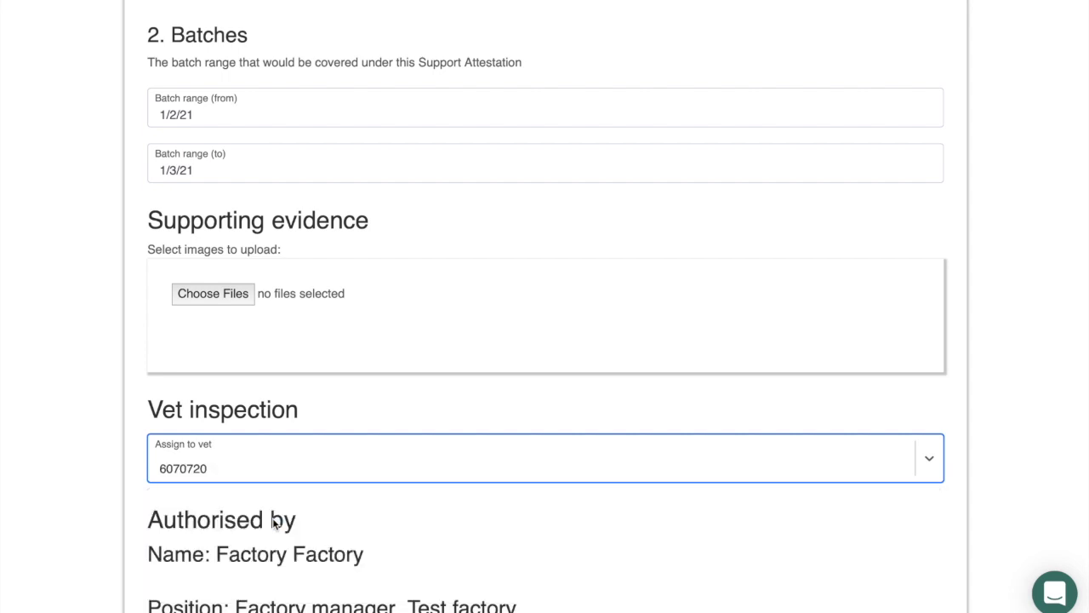
Step: Agree to electronically sign the declaration now and save the support attestation request
scroll(273, 522, "down", 2)
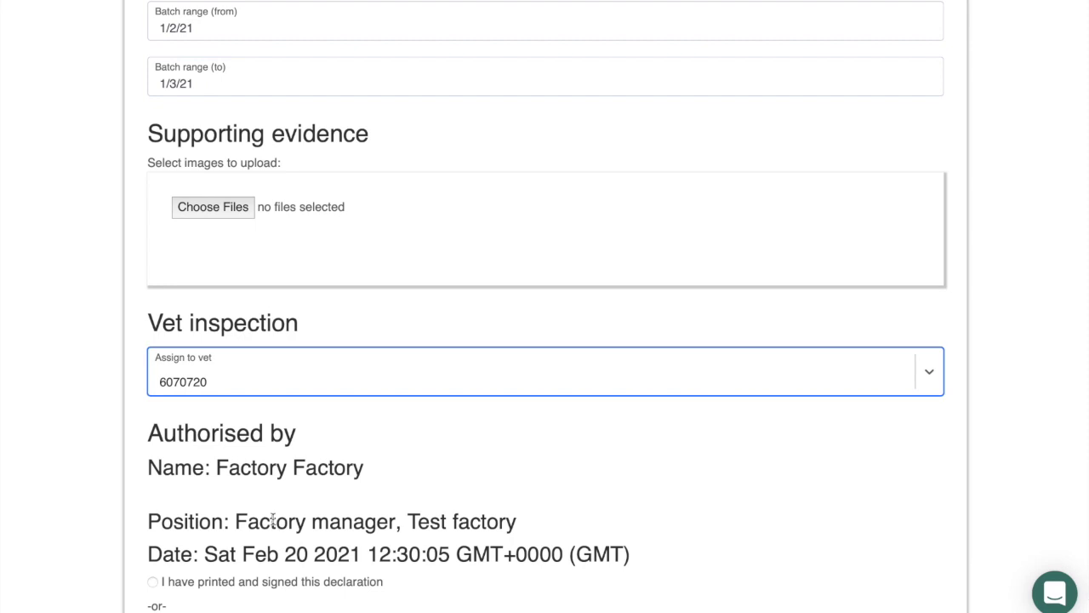
scroll(272, 521, "down", 3)
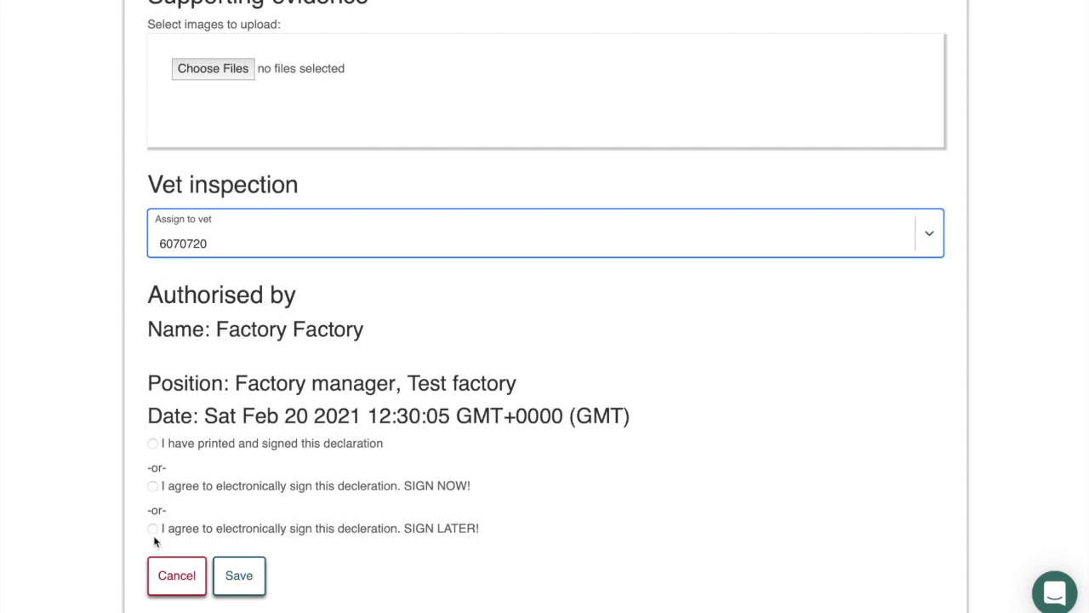
left_click(153, 487)
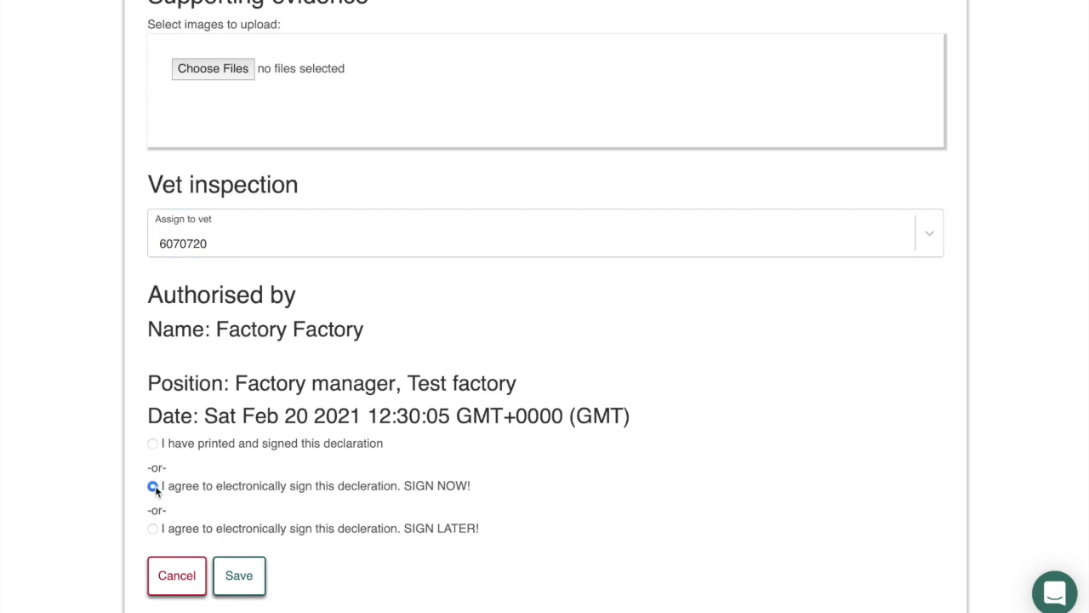
left_click(239, 576)
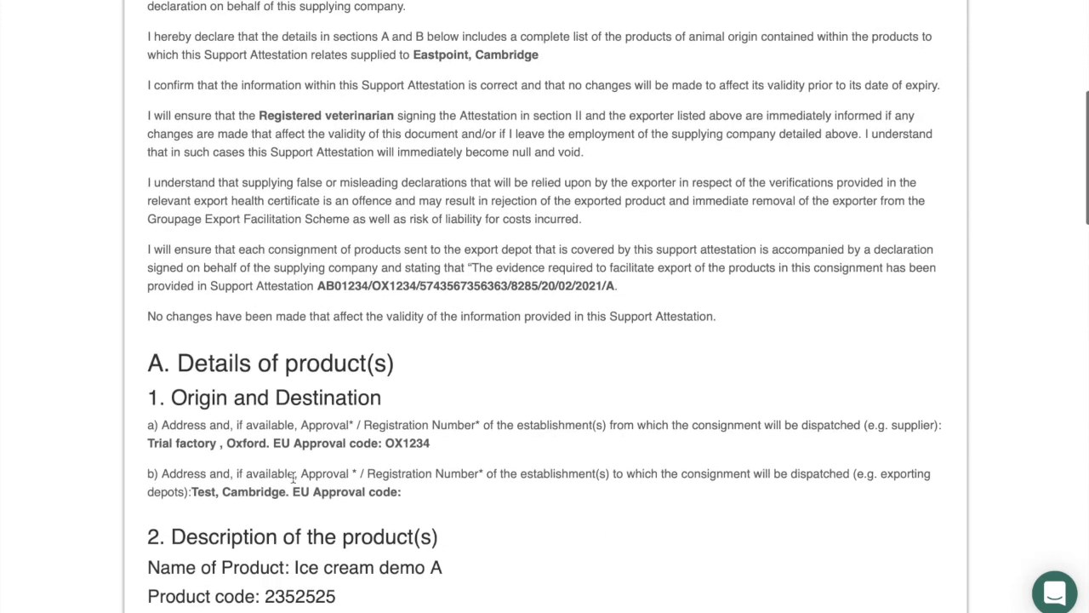
scroll(293, 477, "down", 10)
scroll(293, 477, "down", 15)
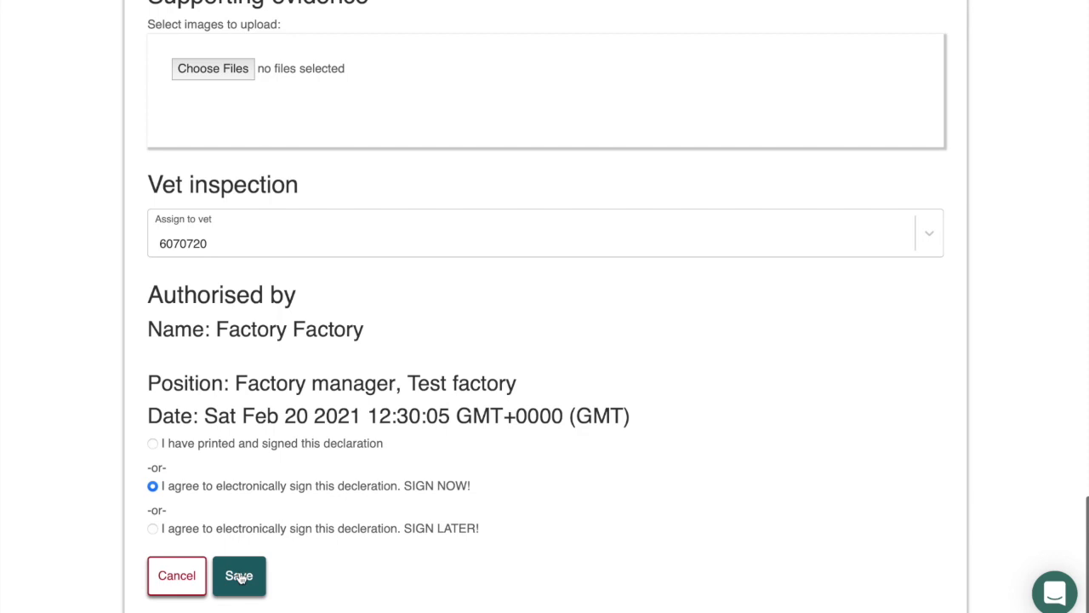
left_click(239, 576)
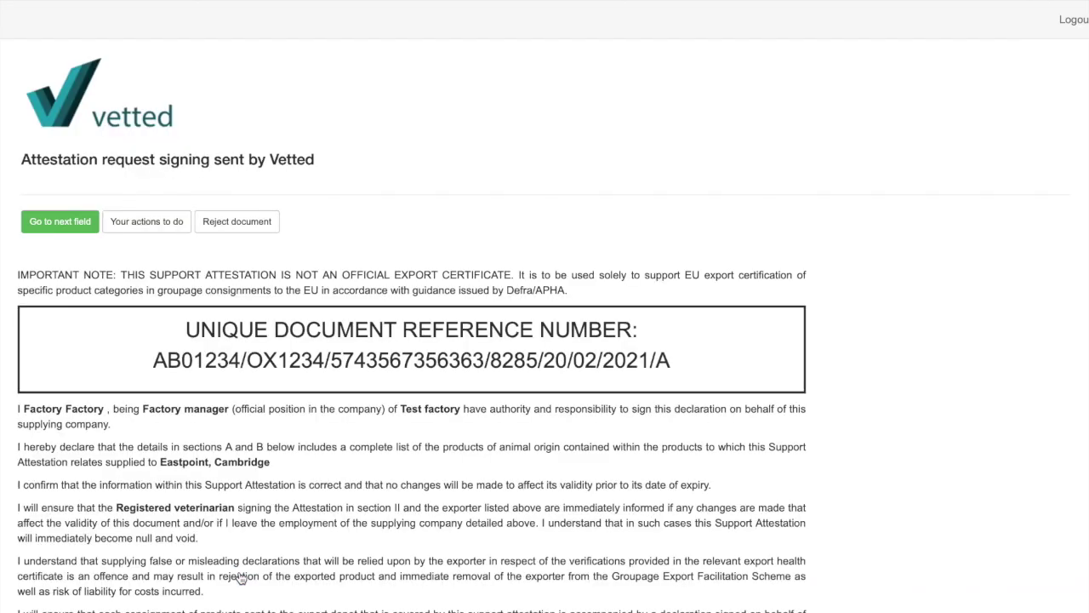
Step: Read through the attestation document, covering its declaration, product details, health information, traceability and signature section
scroll(241, 578, "down", 2)
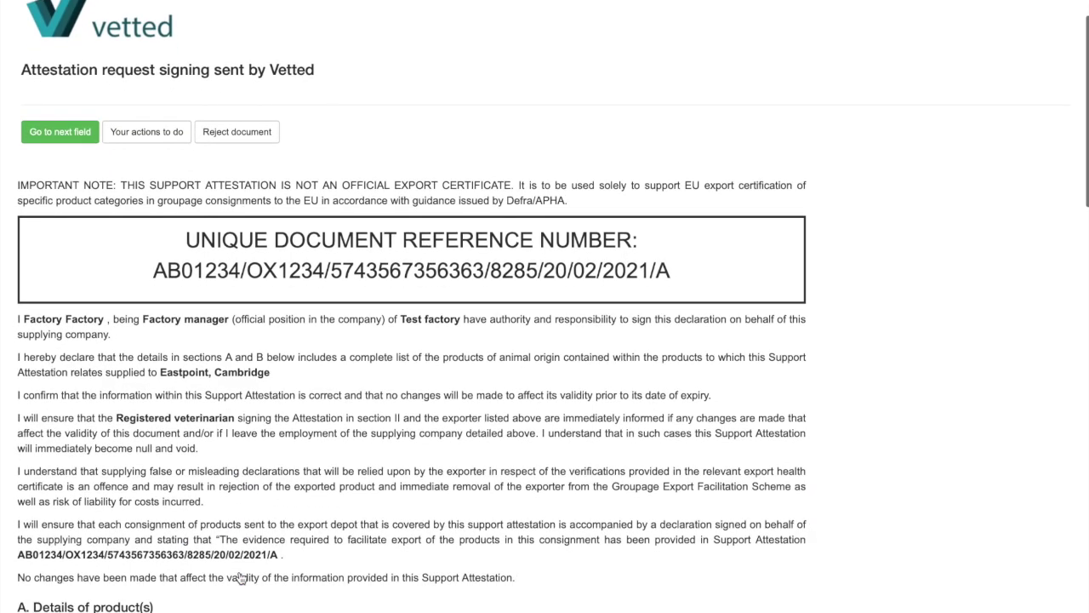
scroll(240, 578, "down", 2)
scroll(241, 579, "down", 7)
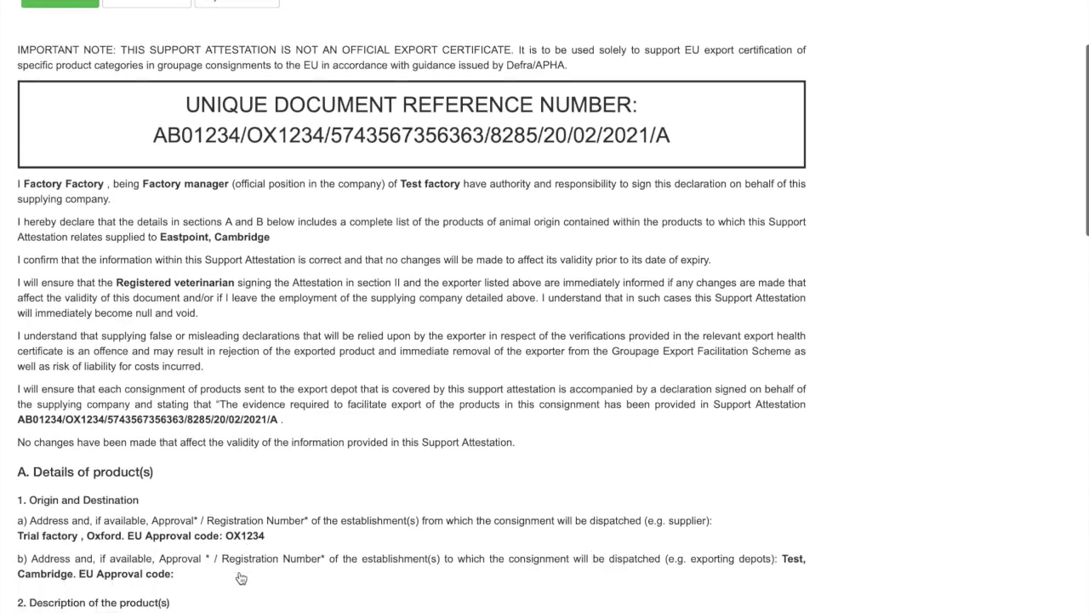
scroll(241, 579, "down", 8)
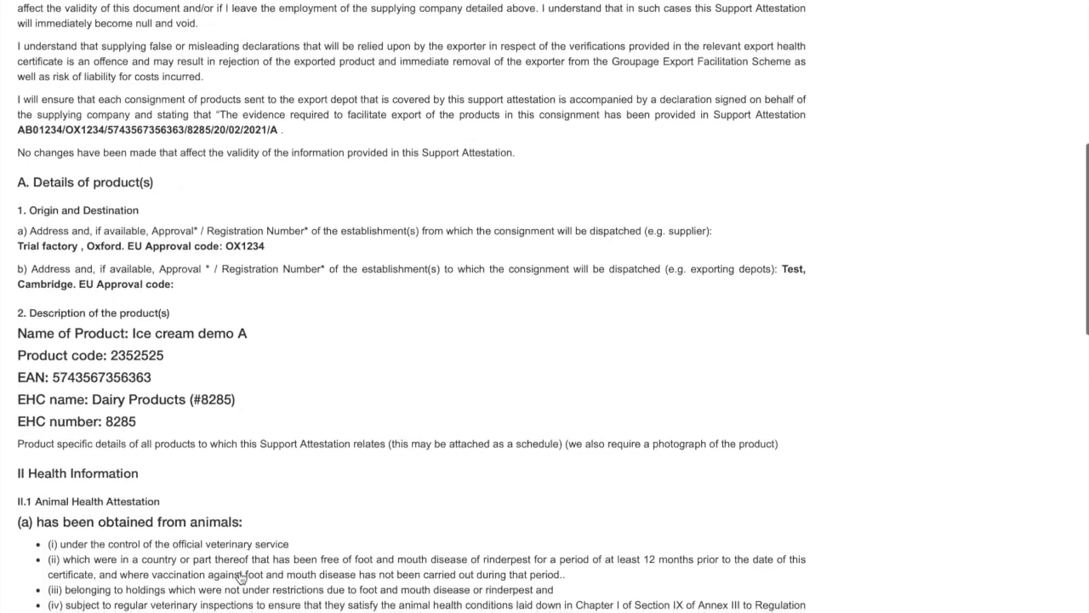
scroll(241, 578, "down", 11)
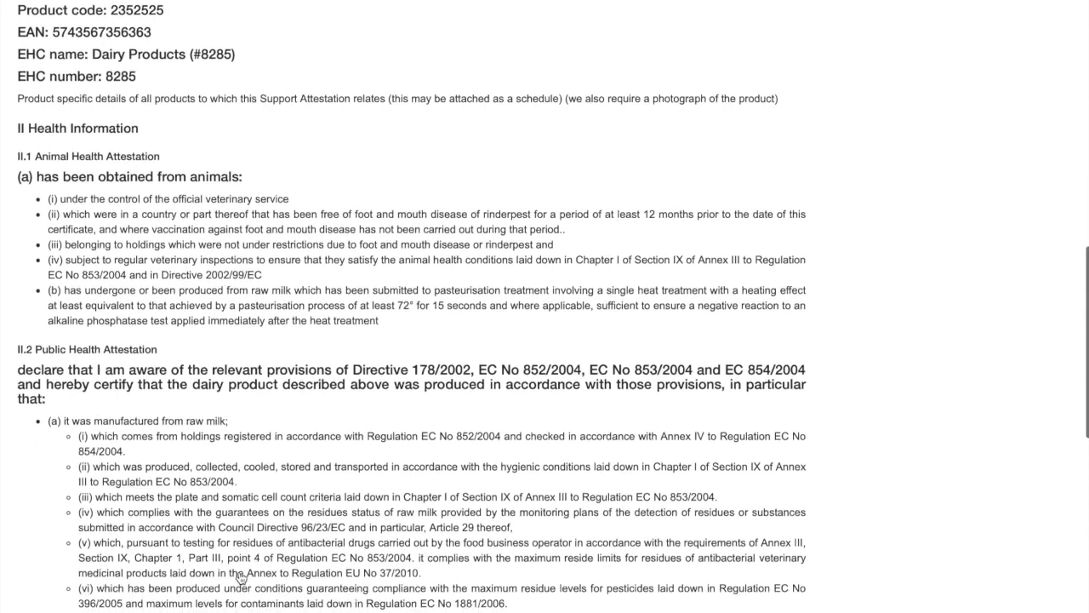
scroll(241, 578, "down", 1)
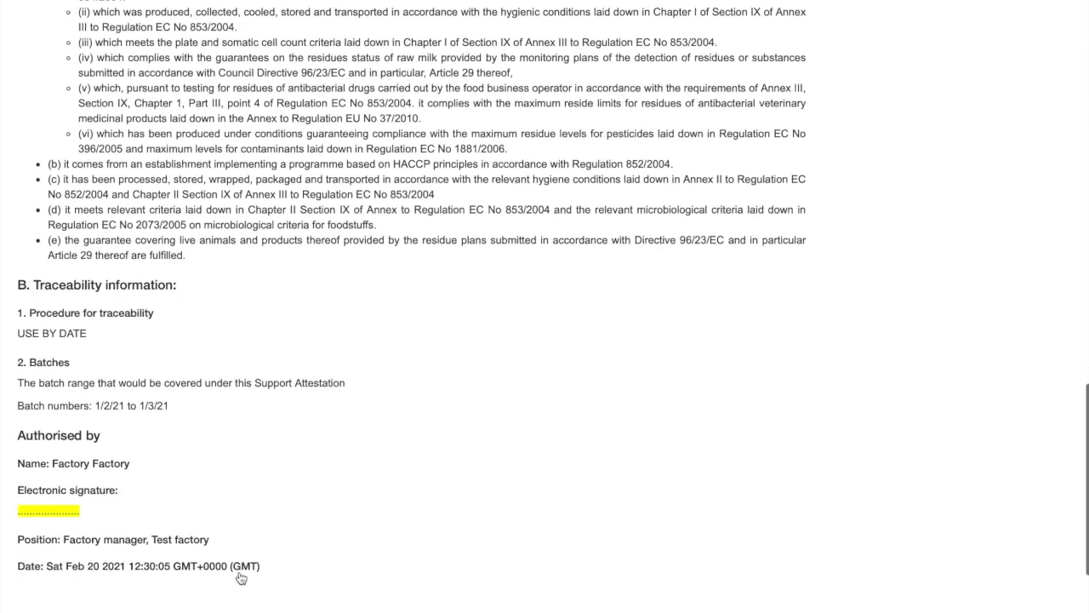
scroll(241, 578, "up", 15)
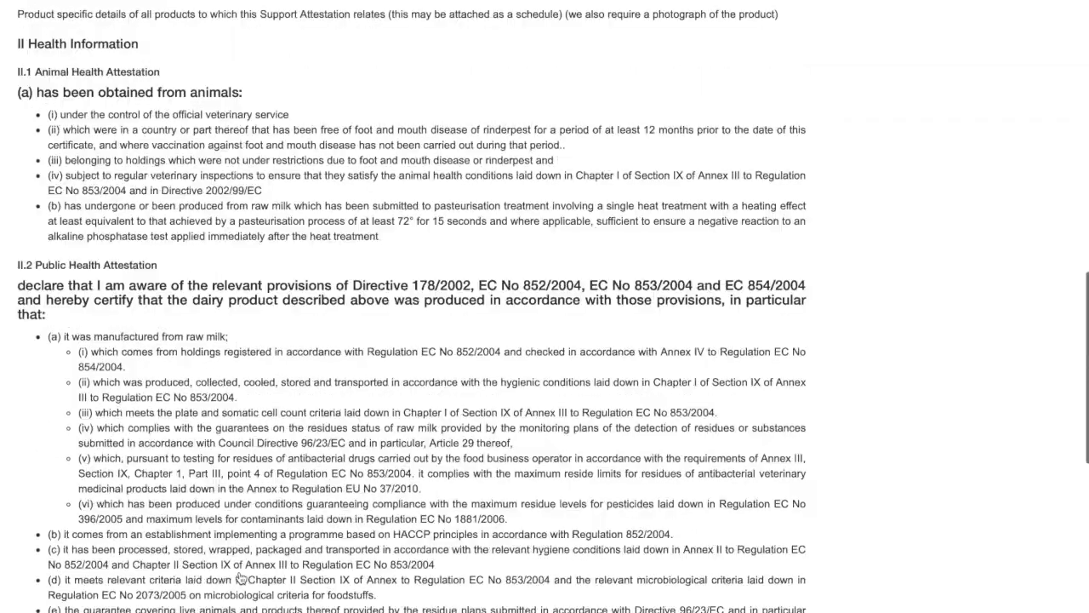
scroll(241, 579, "up", 15)
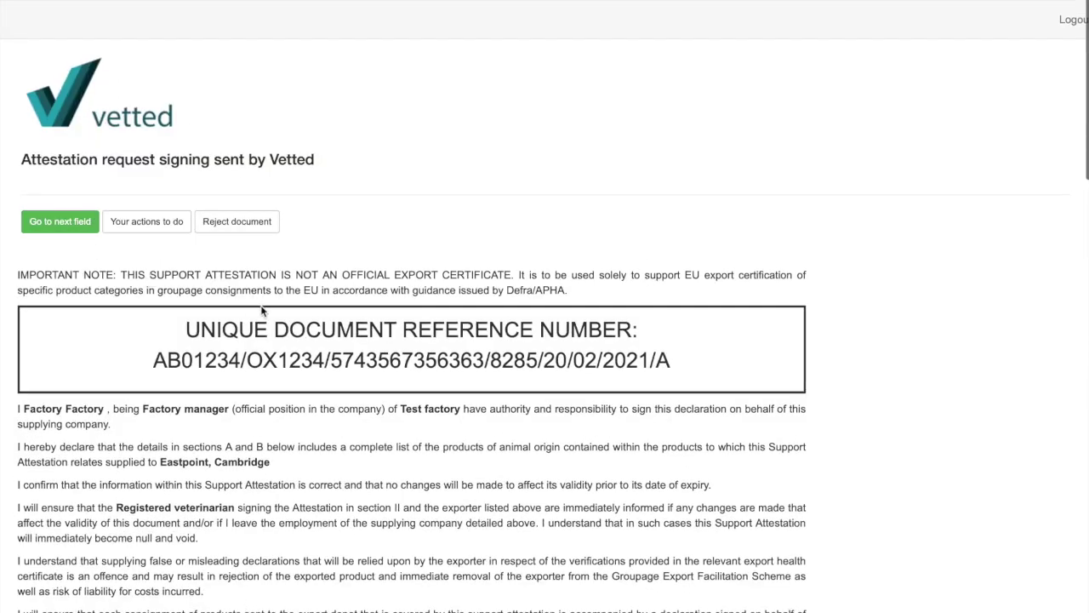
Step: Sign the attestation's electronic signature field with a freehand written signature and submit it
left_click(72, 223)
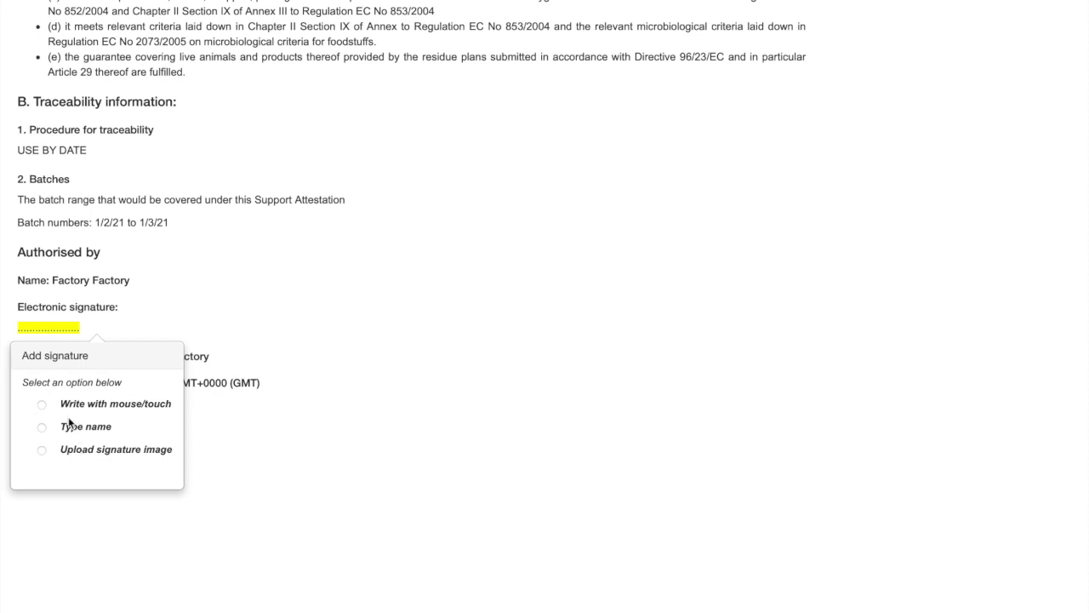
left_click(42, 405)
mouse_move(84, 455)
left_mouse_down()
mouse_move(146, 444)
mouse_move(139, 462)
mouse_move(153, 456)
left_mouse_up()
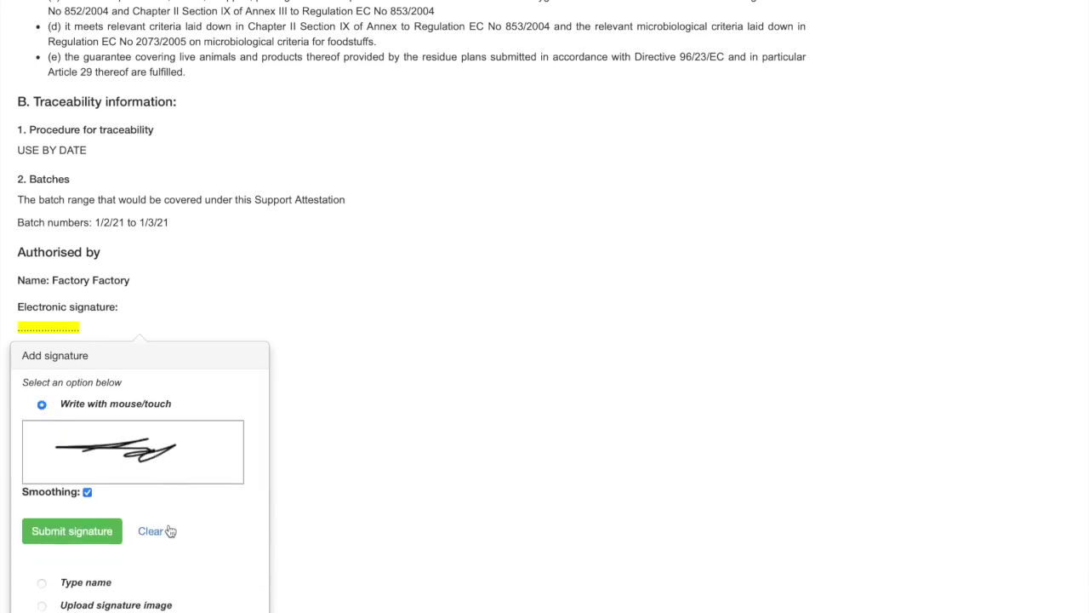
left_click(84, 531)
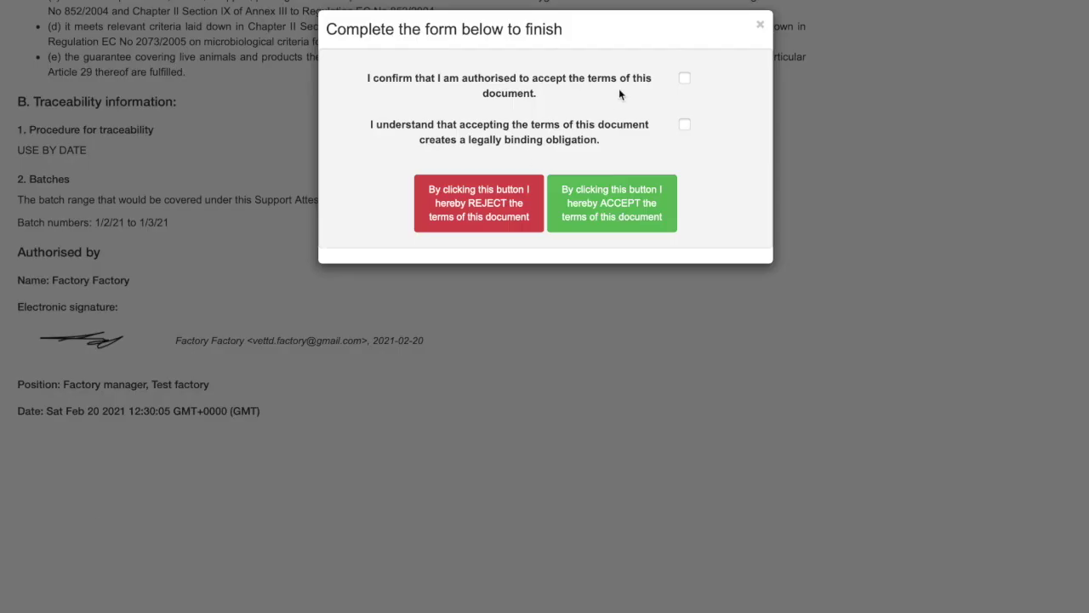
Step: Confirm being authorised and understanding the legally binding obligation, and accept the terms of the document
left_click(685, 79)
left_click(685, 126)
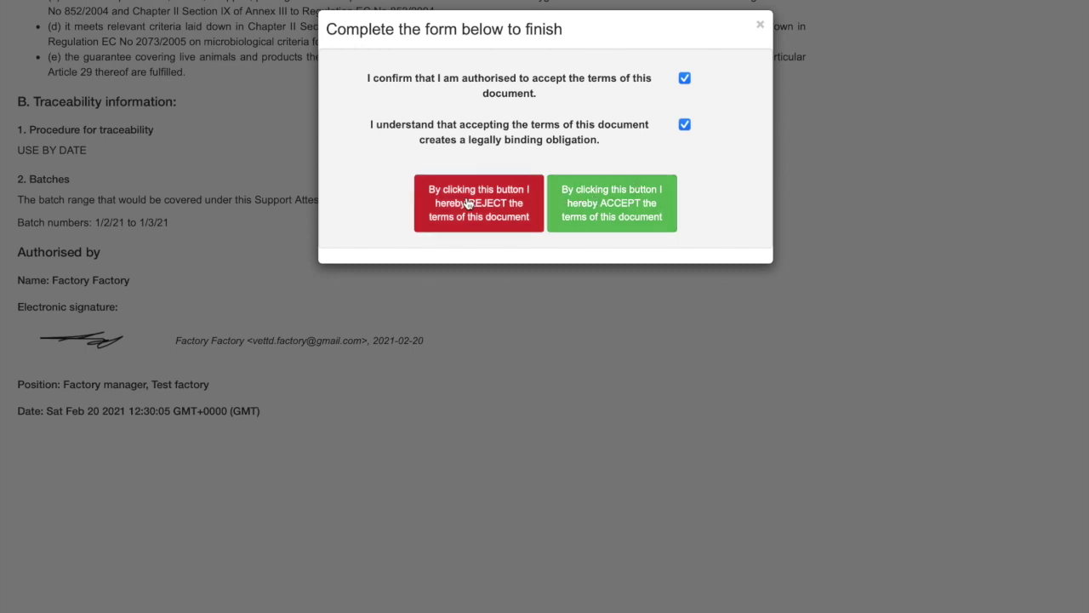
left_click(618, 210)
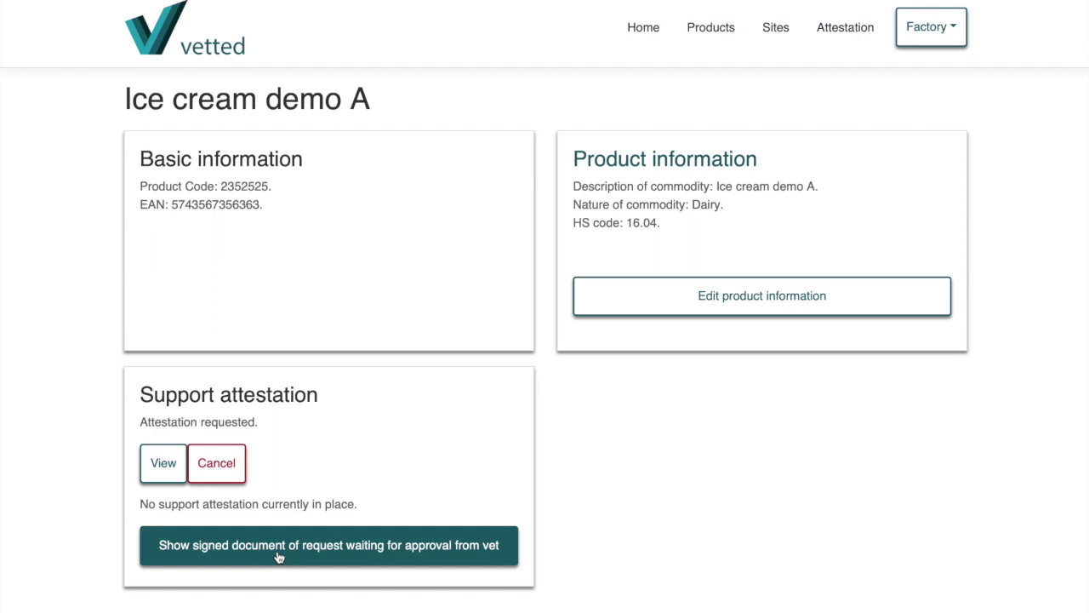
Step: Go from the Ice cream demo A page to the product list and open the product Pizza- beef flavour
left_click(165, 468)
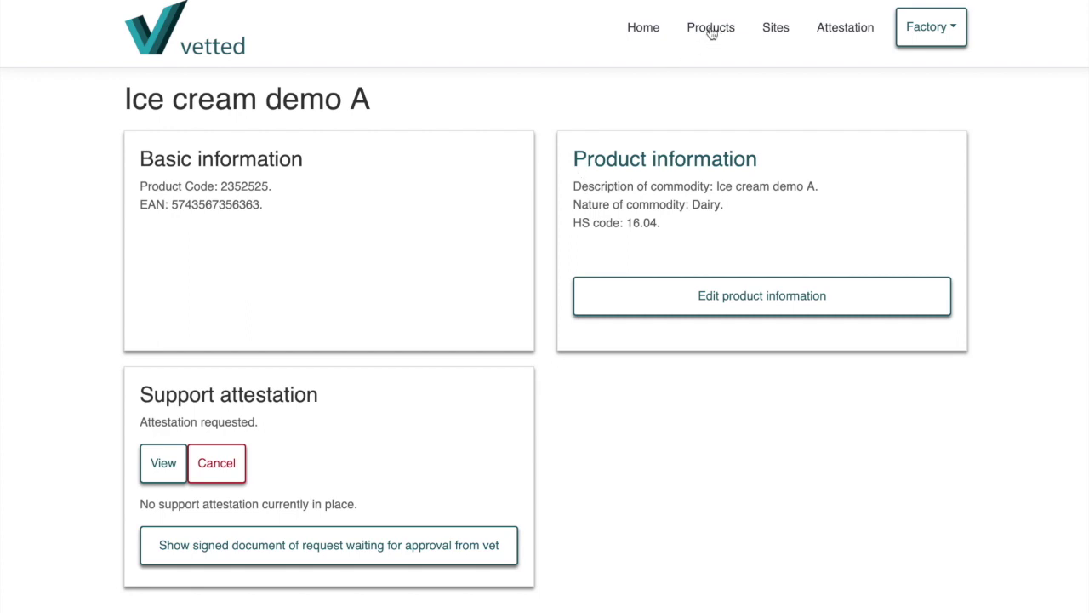
left_click(643, 31)
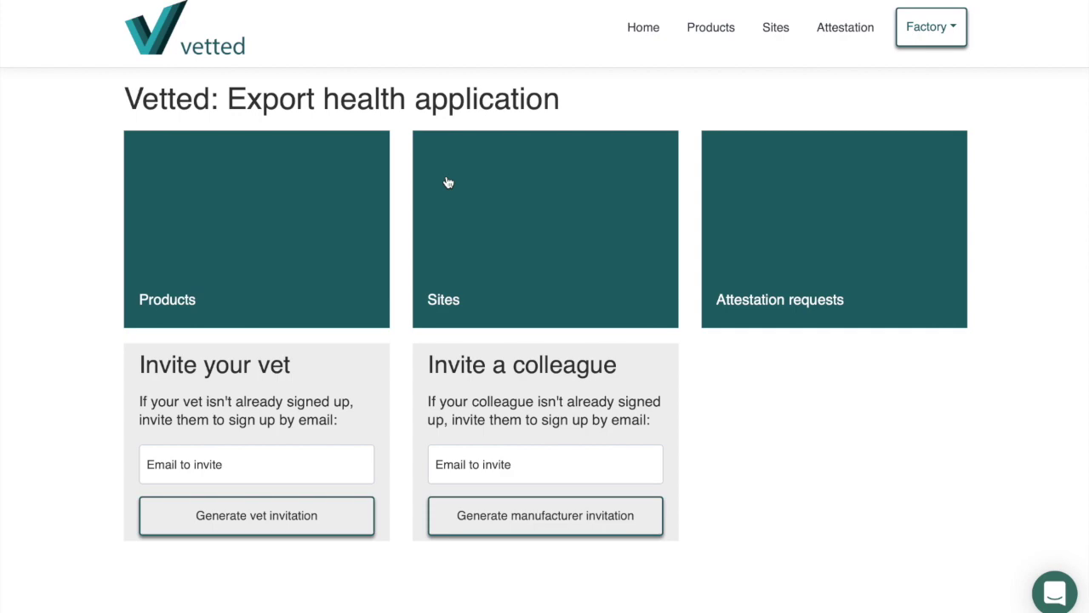
left_click(161, 304)
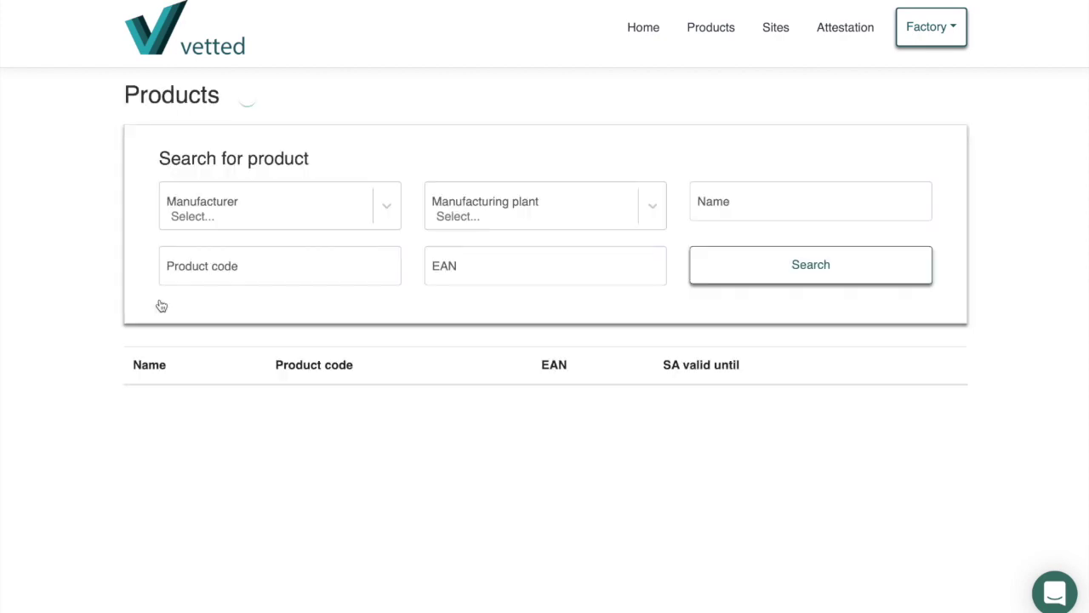
scroll(161, 305, "down", 3)
scroll(161, 308, "down", 1)
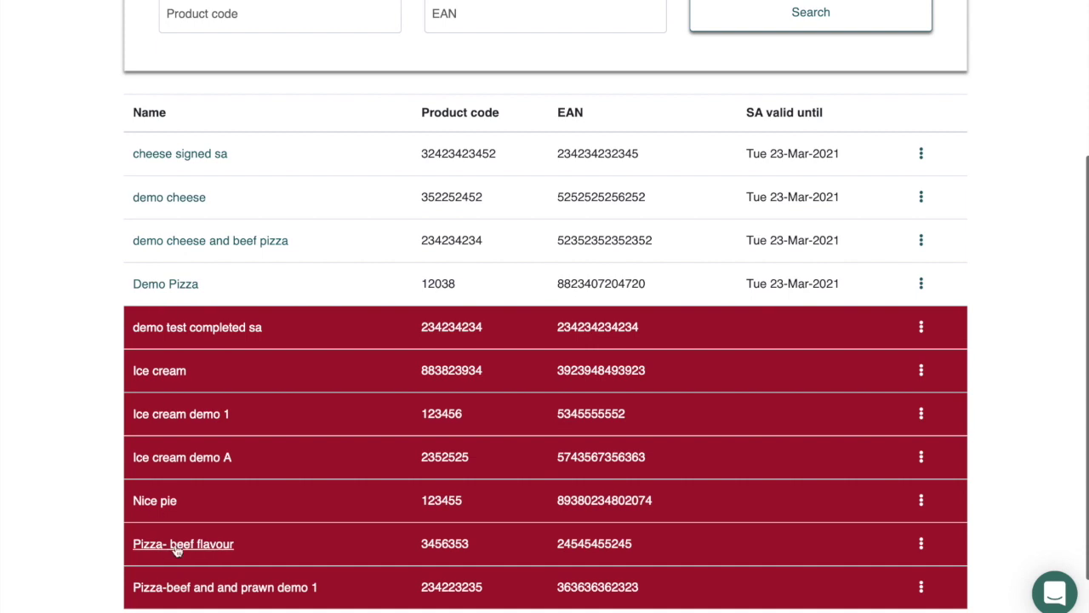
left_click(177, 547)
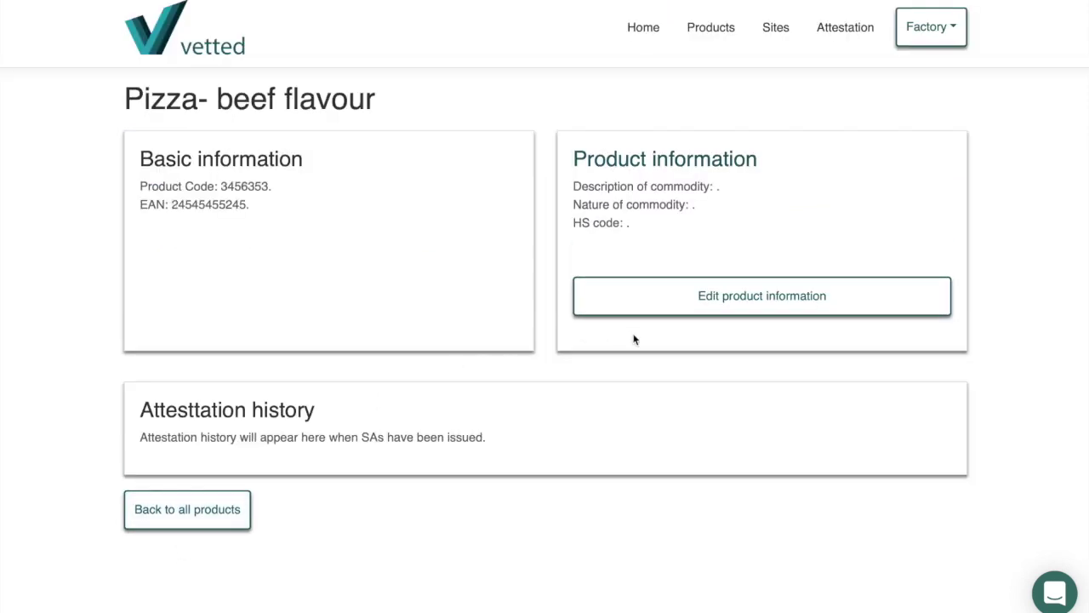
Step: Edit the product information of Pizza- beef flavour, setting the manufacturing plant to test site factory demo and the category to Composite
left_click(842, 306)
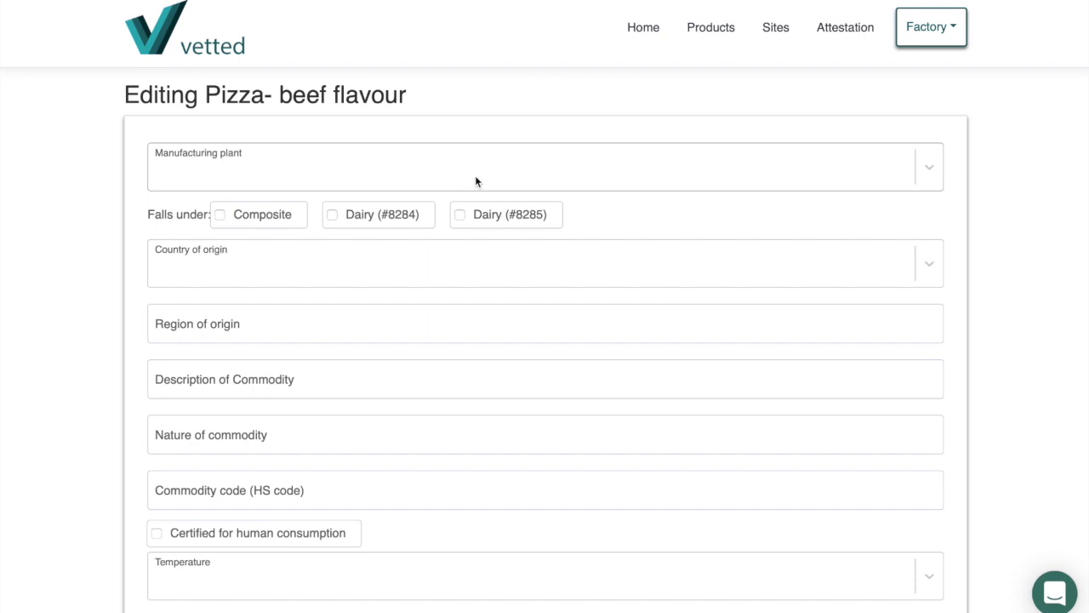
left_click(476, 178)
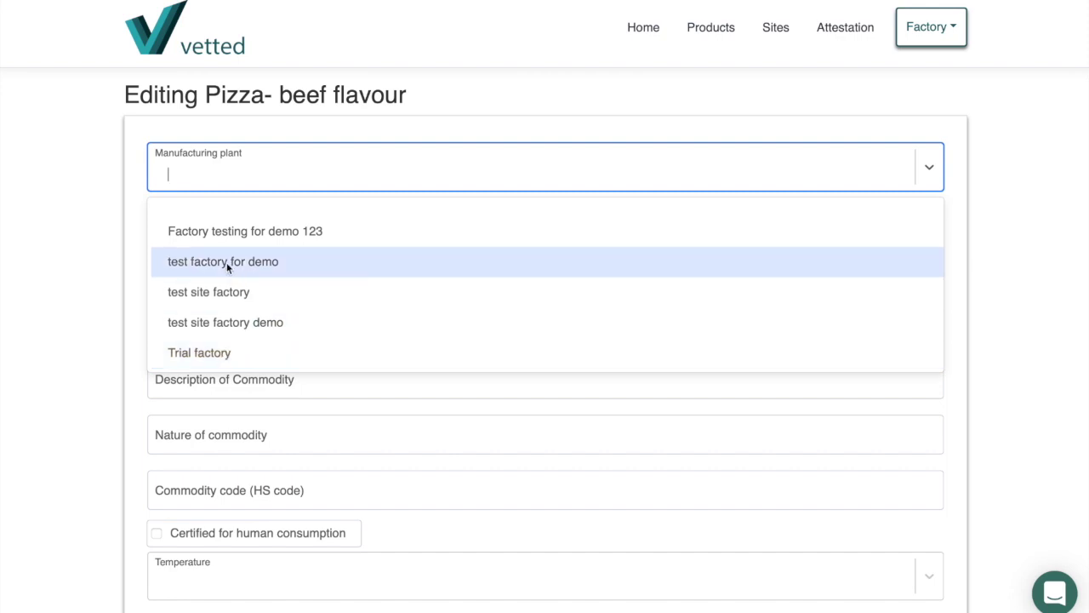
left_click(224, 328)
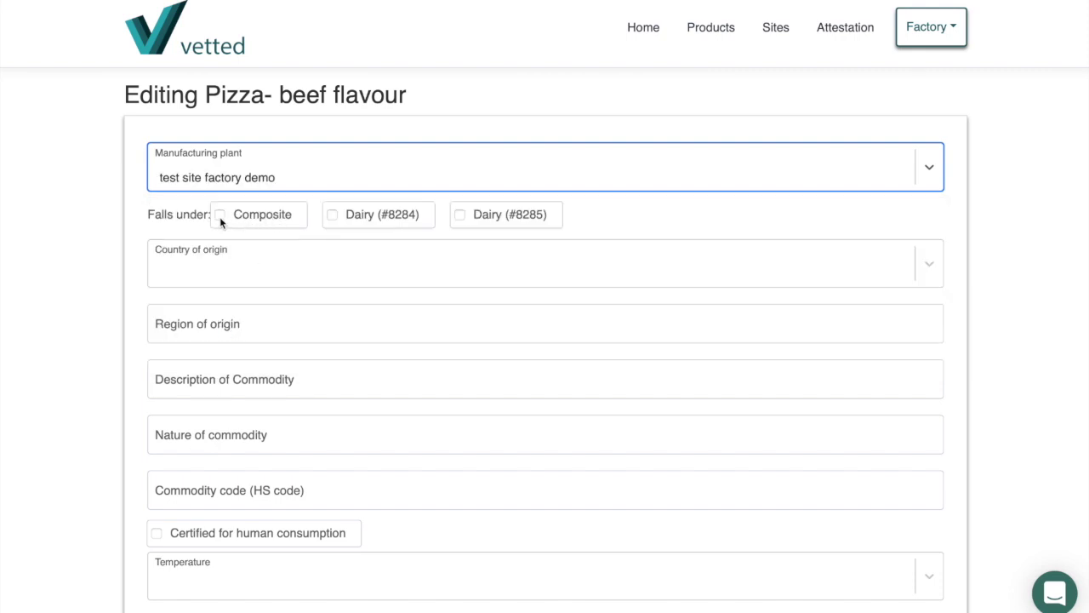
left_click(220, 217)
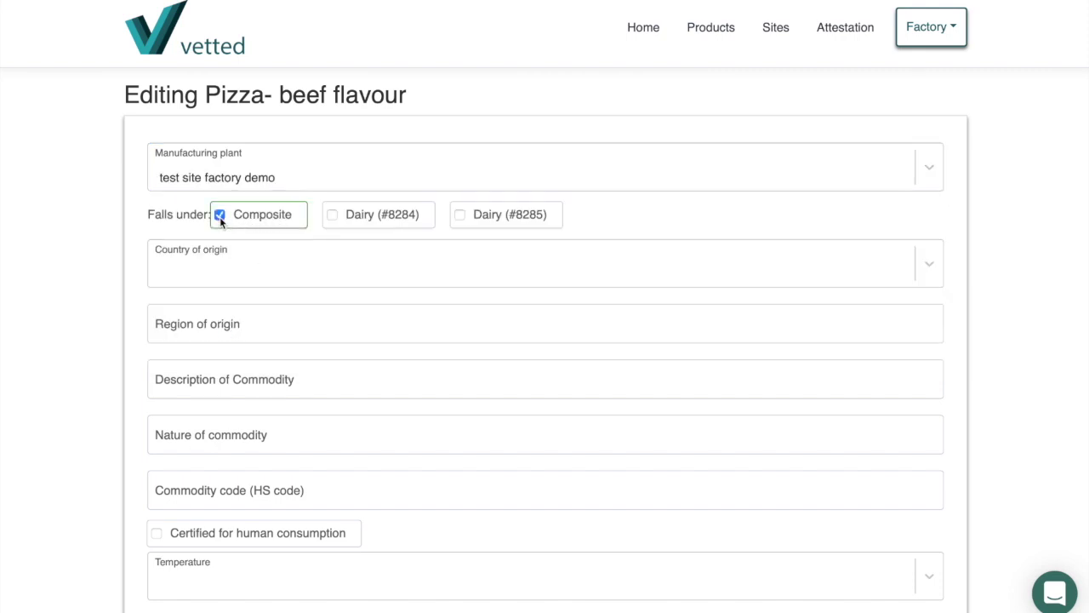
Step: Set the product's country of origin to Great Britain and its region of origin to N/A
left_click(216, 267)
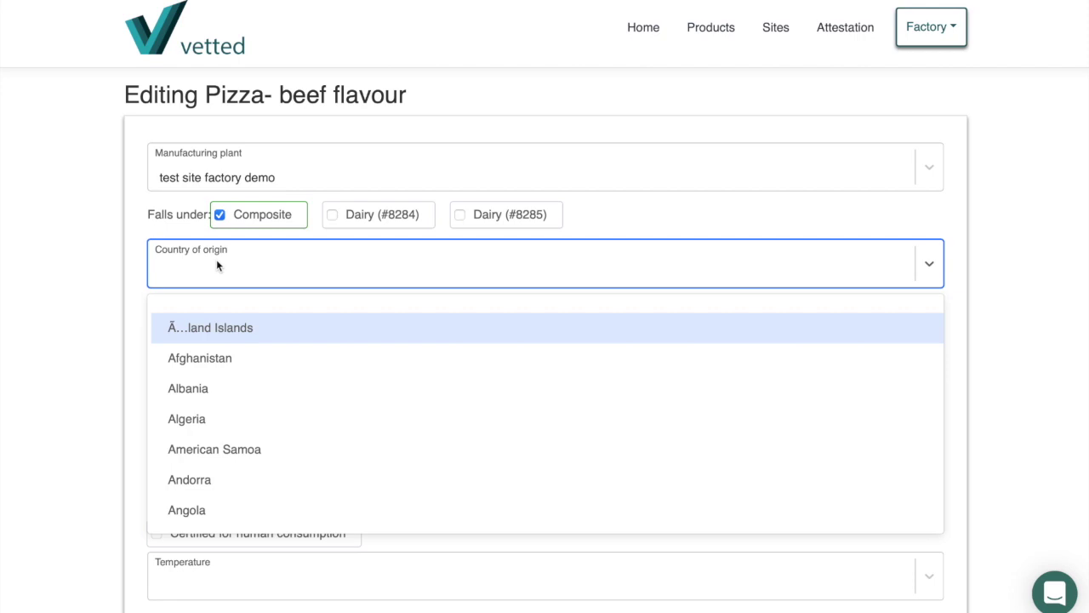
type("GREAT")
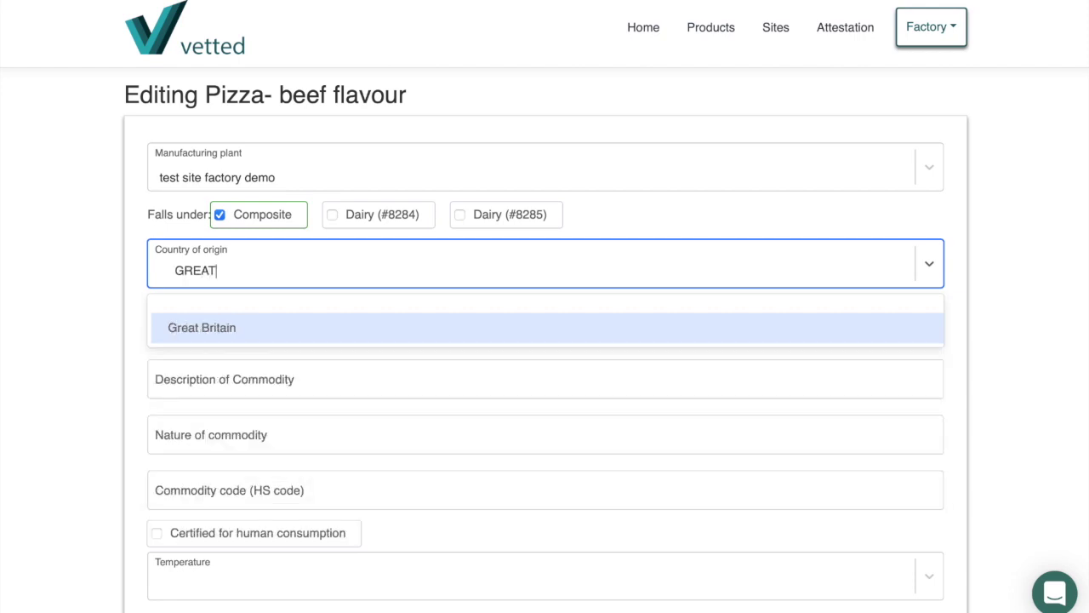
left_click(190, 326)
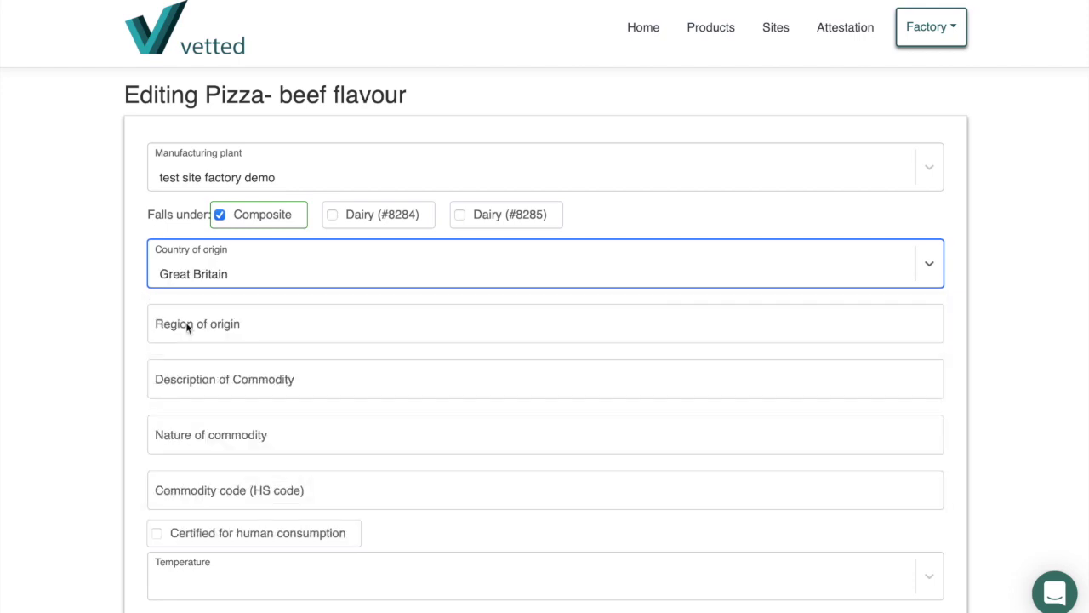
left_click(204, 328)
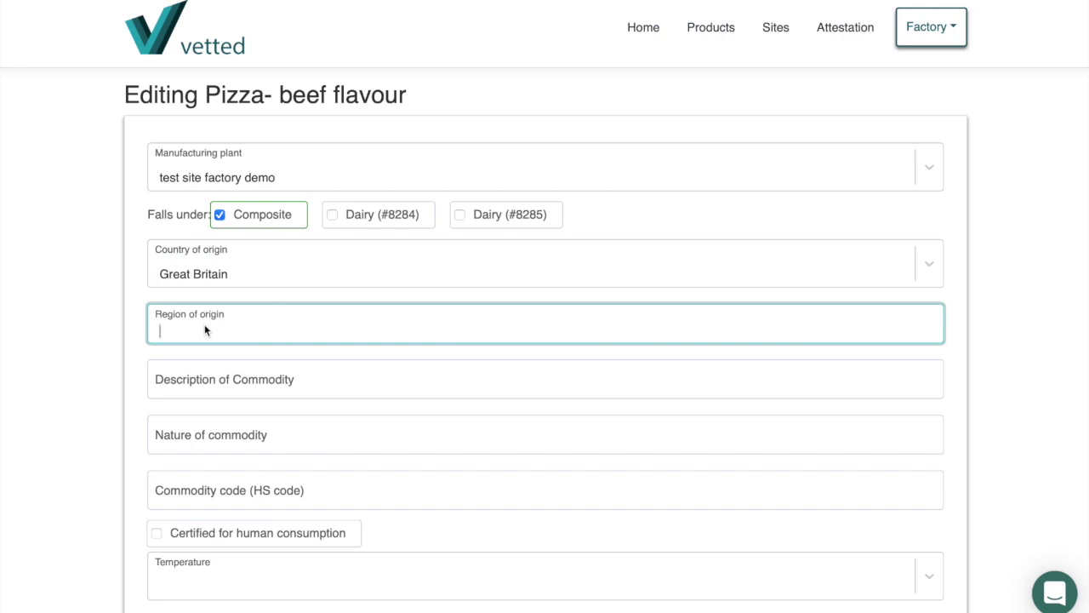
type("N/A")
Step: Enter PIZZA-BEEF FLAVOUR as the description of commodity and DAIRY, MEAT PRODUCT as the nature of commodity
left_click(194, 383)
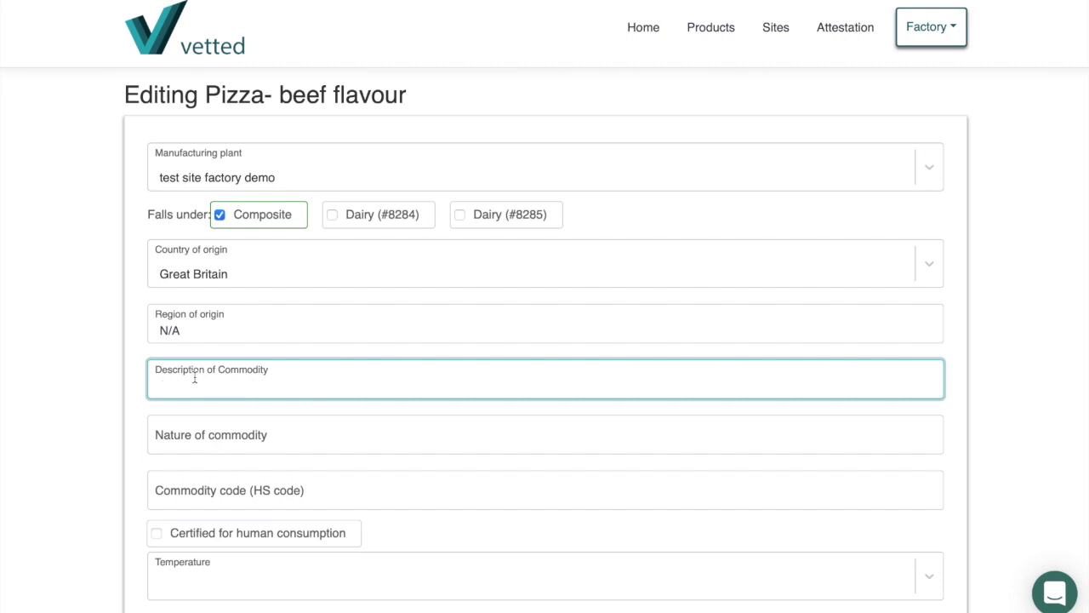
type("PIZZA-BEEF FLAVOUR")
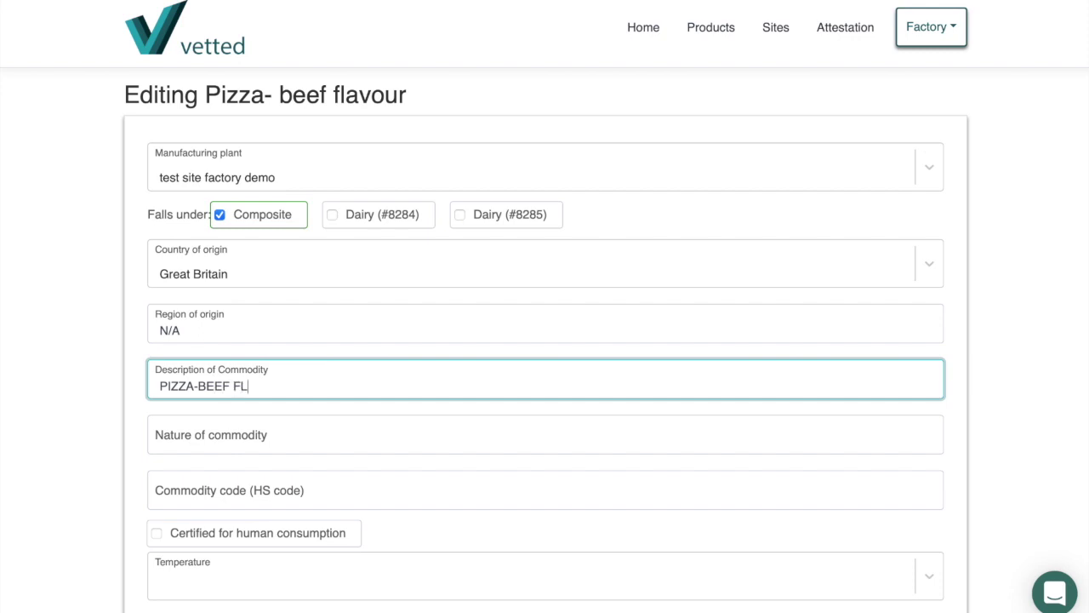
left_click(181, 434)
type("DAIRY")
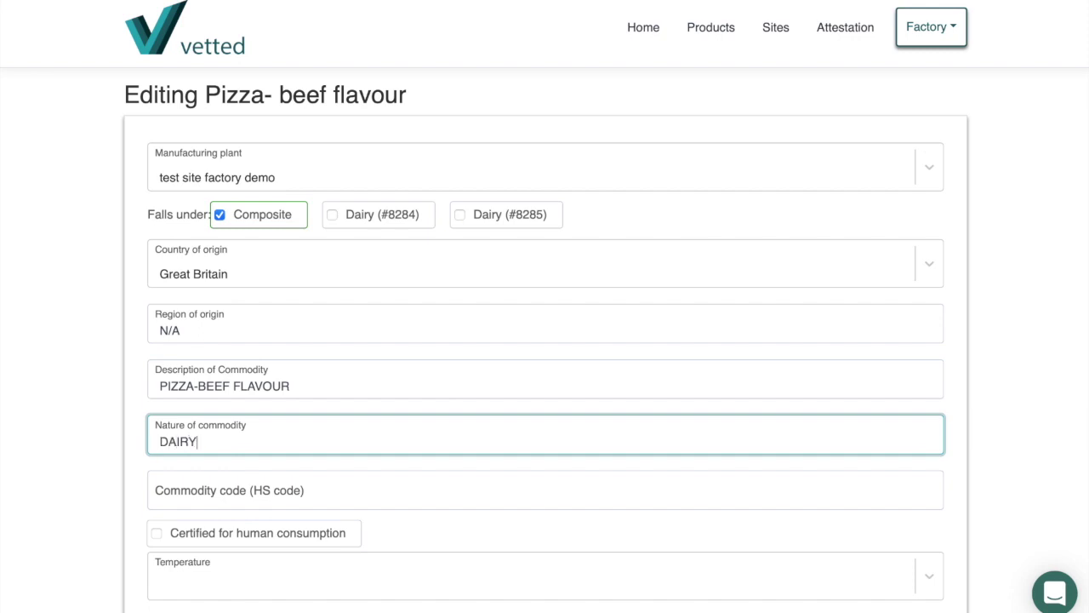
type(",")
type("MEAT PRODUCT")
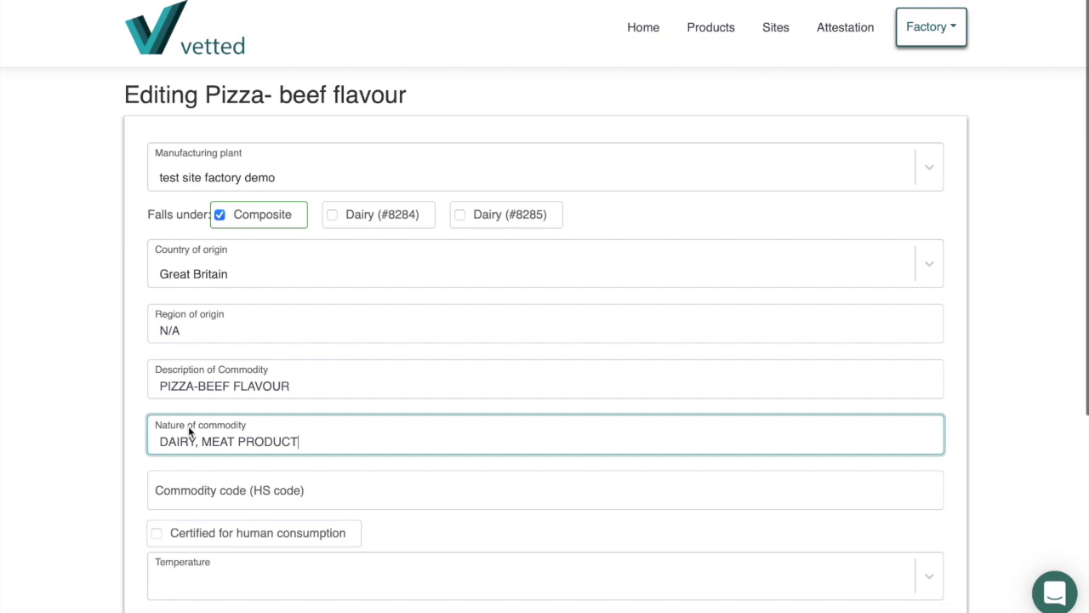
Step: Set the commodity code (HS code) to 21.06 and mark the product as certified for human consumption
scroll(189, 431, "down", 1)
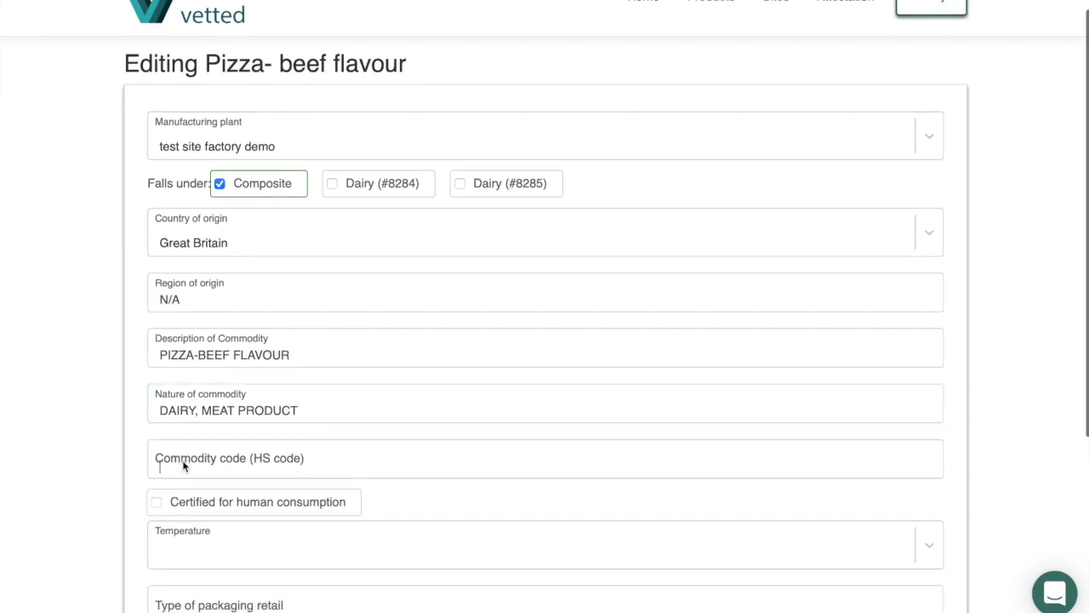
left_click(183, 459)
type("21.06")
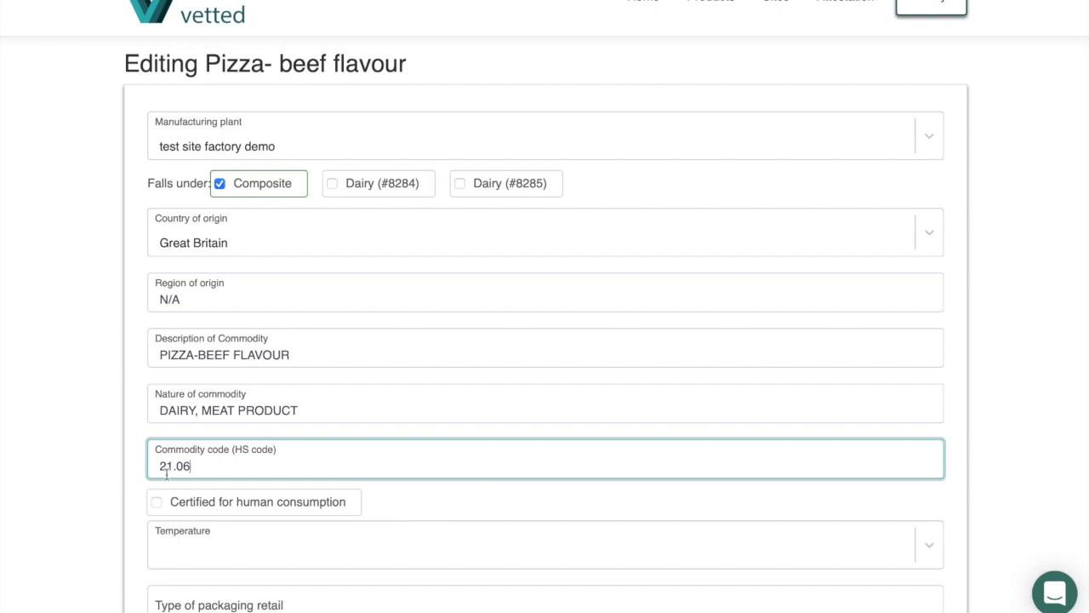
left_click(156, 503)
Step: Set the product's temperature to Chilled
scroll(155, 505, "down", 1)
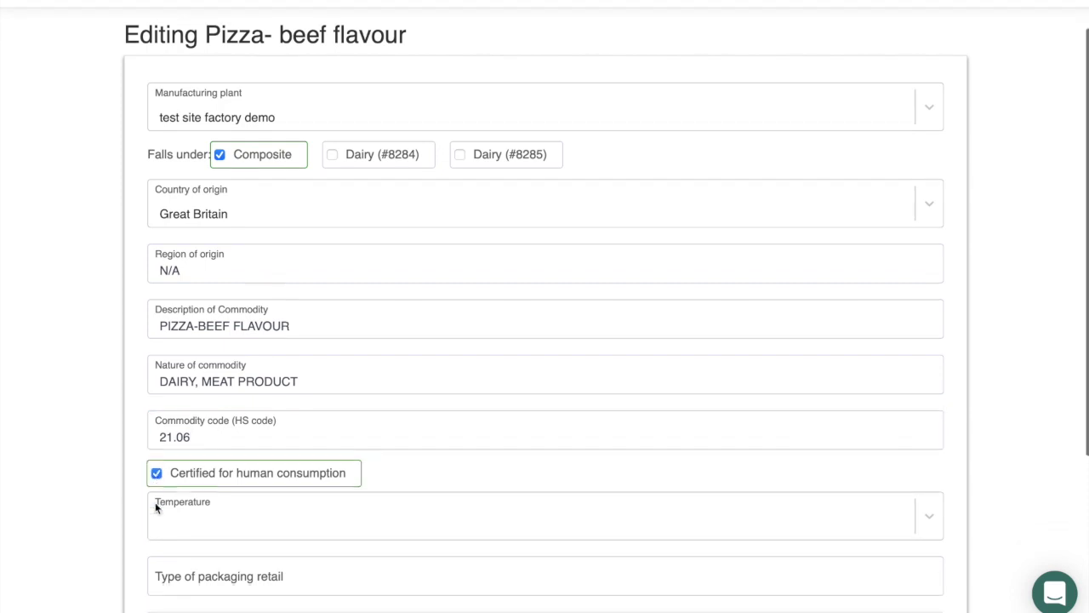
left_click(273, 484)
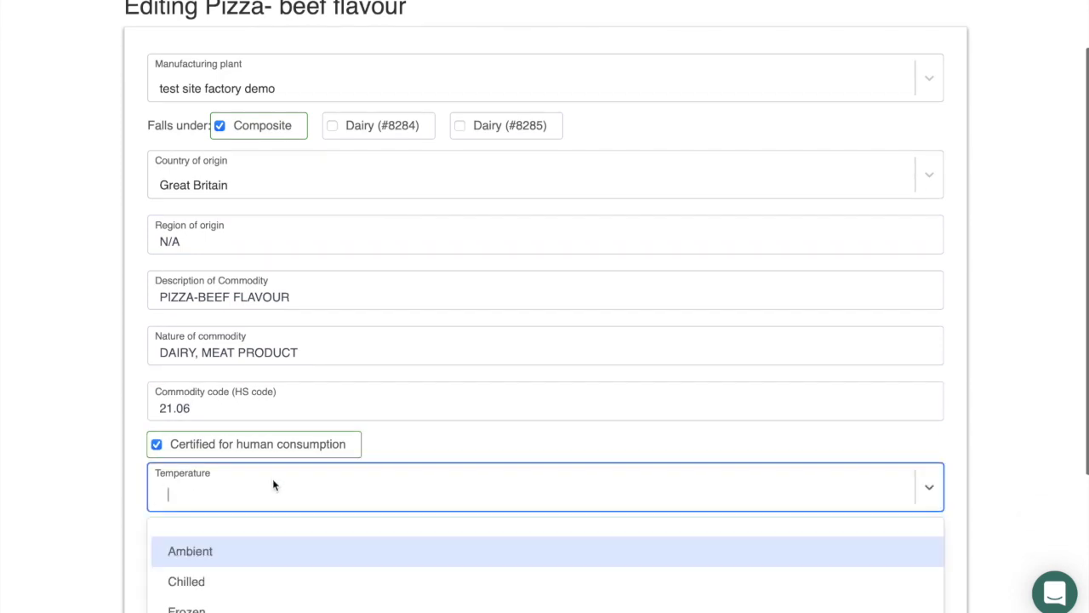
left_click(205, 582)
Step: Enter CLING FILM WRAPPED ON FOOD GRADE SAFE TRAY as the type of packaging retail
scroll(204, 584, "down", 2)
left_click(230, 457)
type("CLING FI")
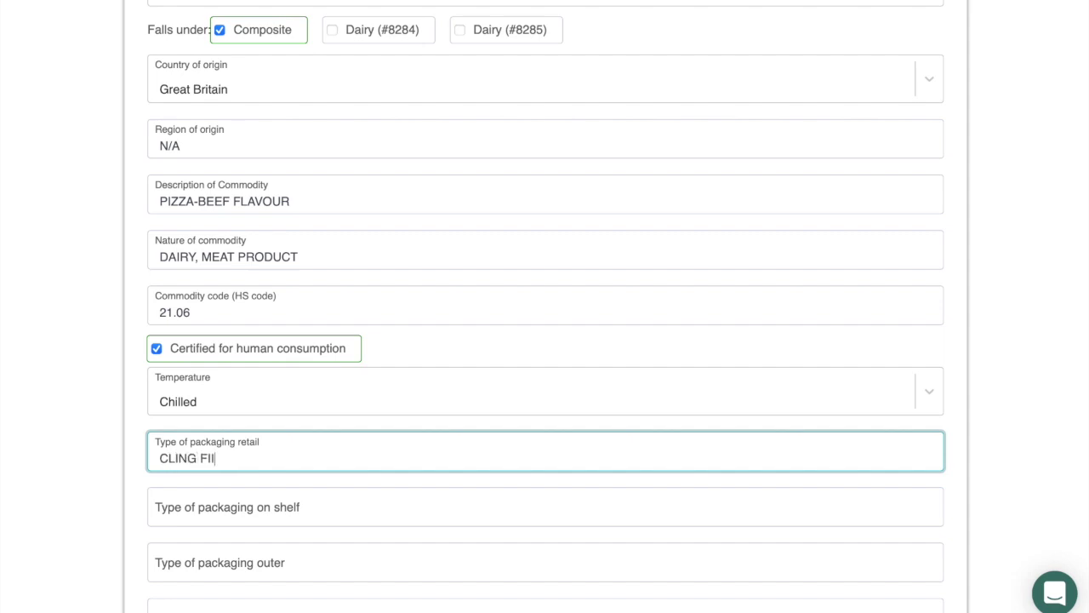
type("LM WRAPPED ON")
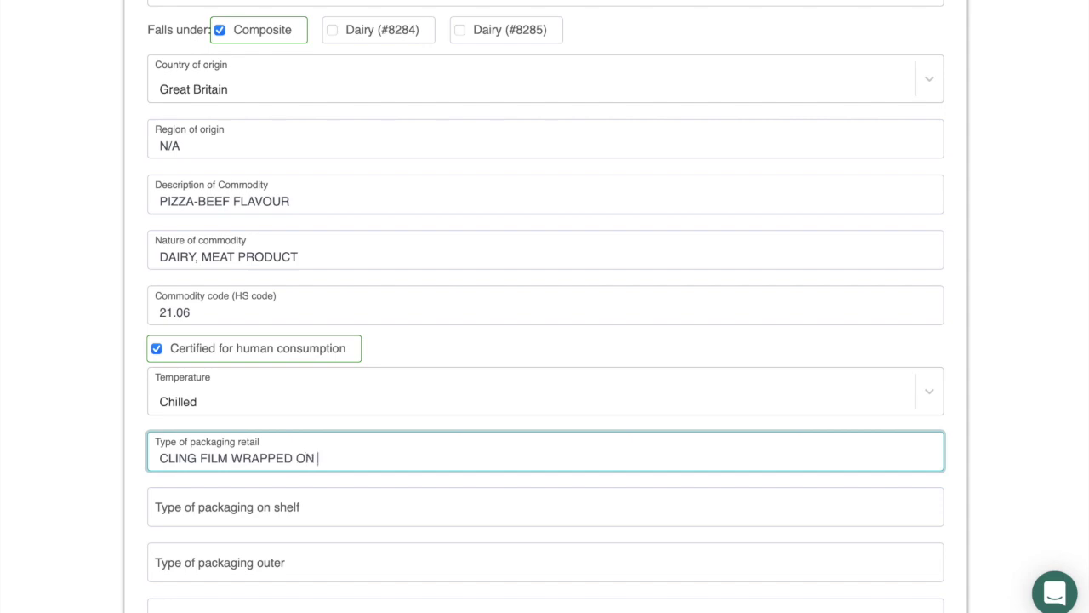
type(" FOOD SAFE TRY")
key("BackSpace")
key("BackSpace")
key("BackSpace")
key("BackSpace")
key("BackSpace")
key("BackSpace")
key("BackSpace")
key("BackSpace")
type("GRADE A")
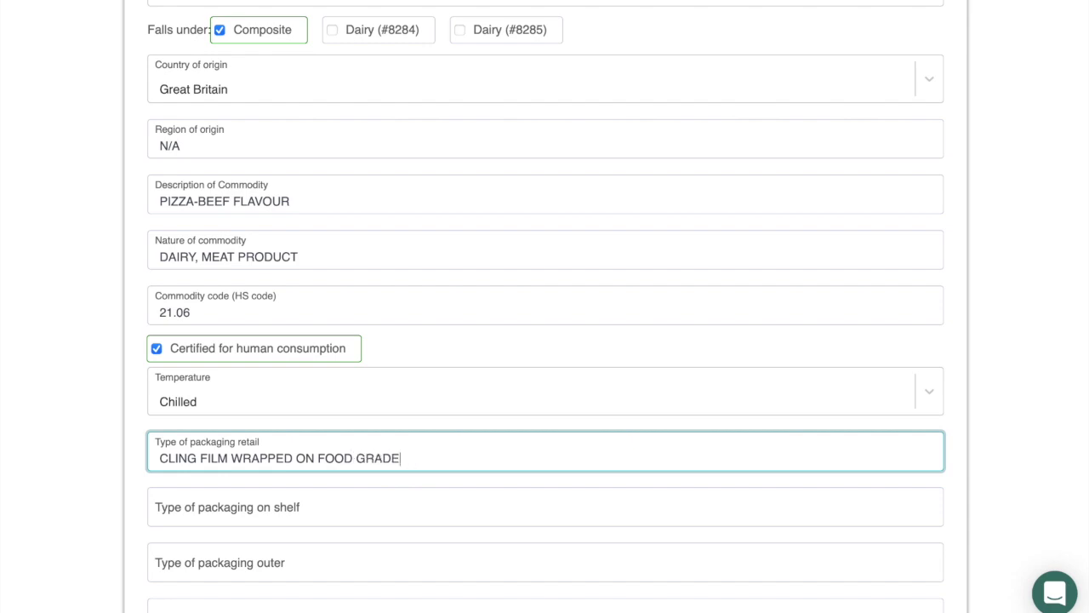
key("BackSpace")
type("SAFE TRAY")
Step: Enter CARDBOARD BOX as the type of packaging on shelf and CARDBOARD CASES as the type of packaging outer
left_click(199, 509)
type("CARDBARD")
key("BackSpace")
key("BackSpace")
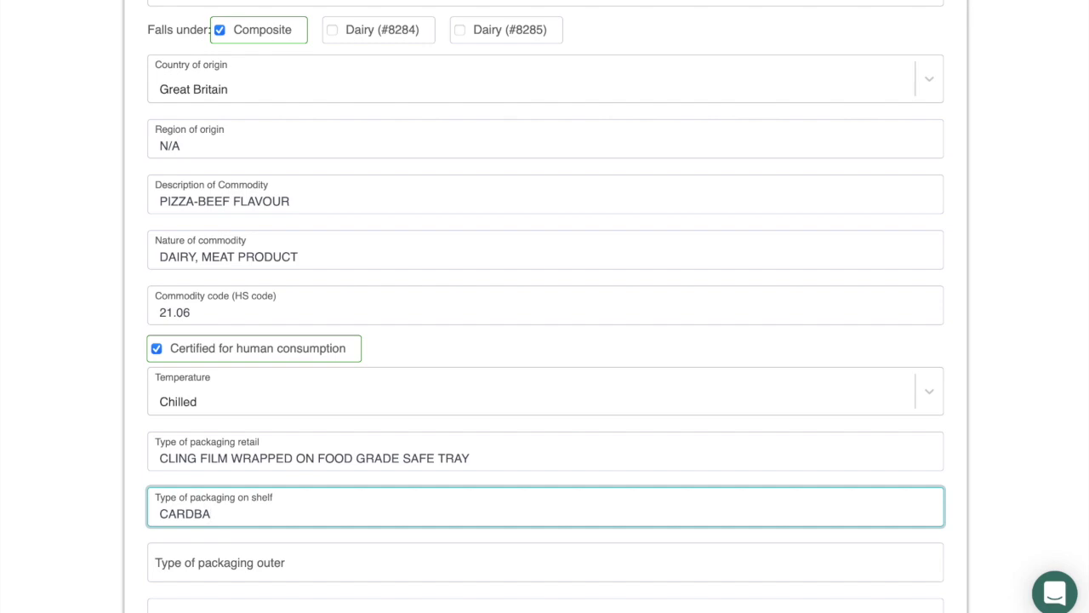
key("BackSpace")
type("OARD BOX")
left_click(193, 565)
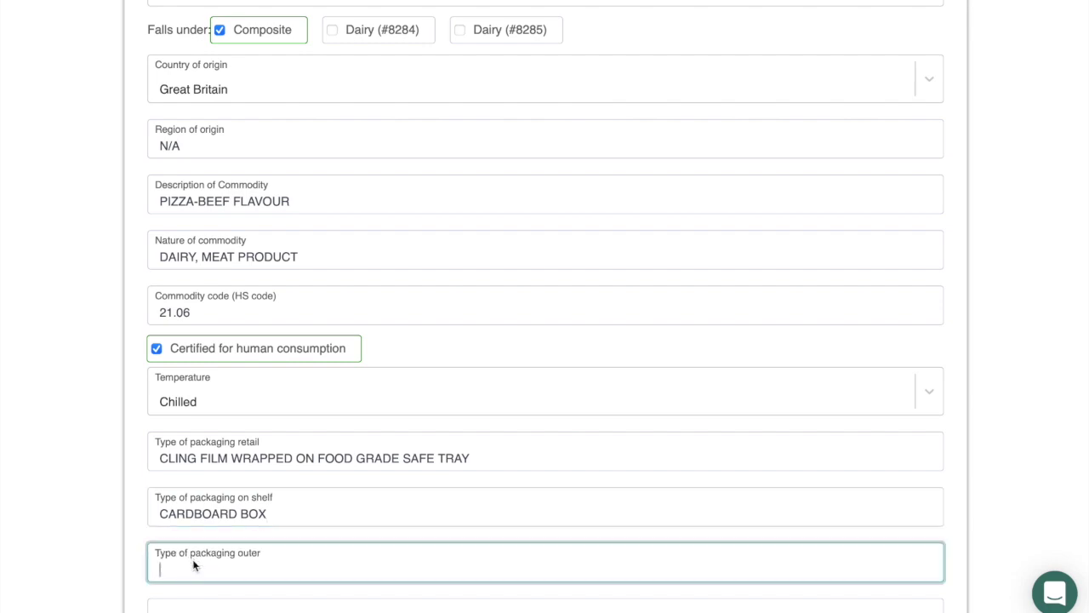
type("CARDBOARD CASES")
Step: Set the net weight to .45 kg and the gross weight to 1.2 kg, and save the product information
scroll(170, 584, "down", 1)
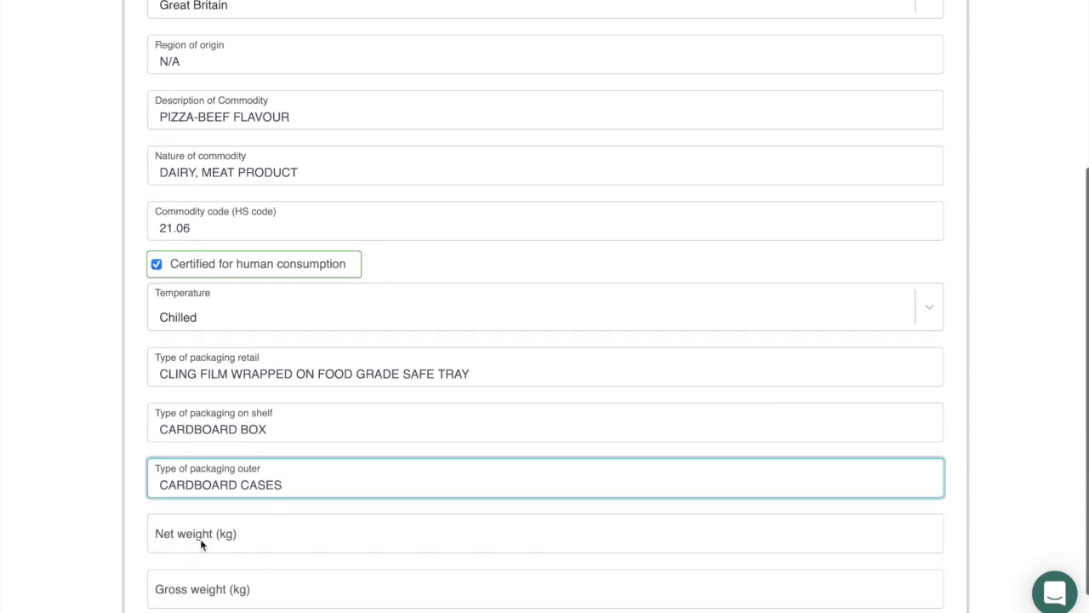
left_click(201, 534)
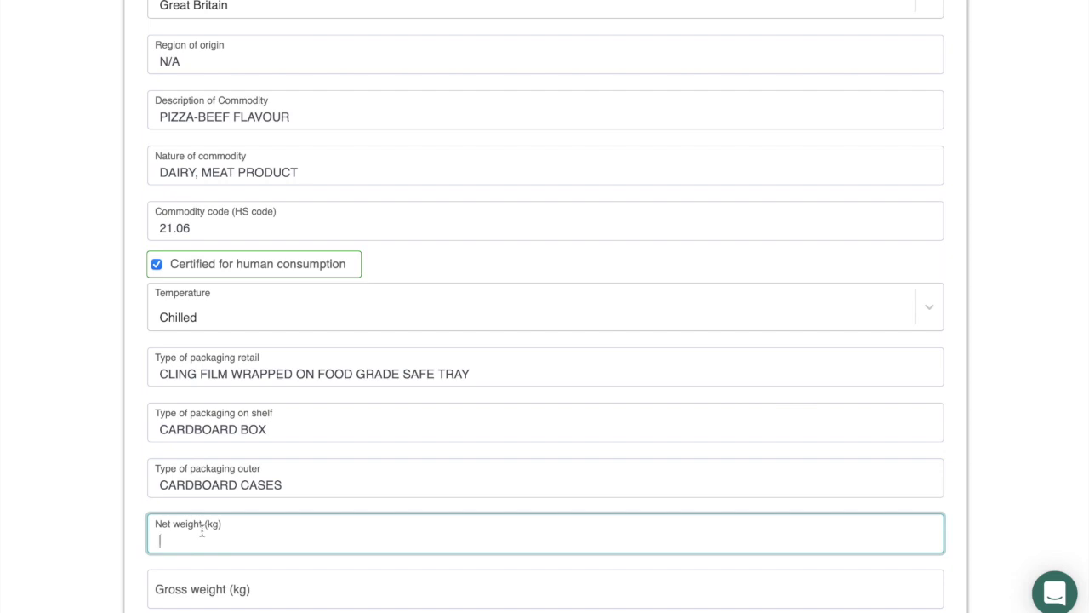
type(".45")
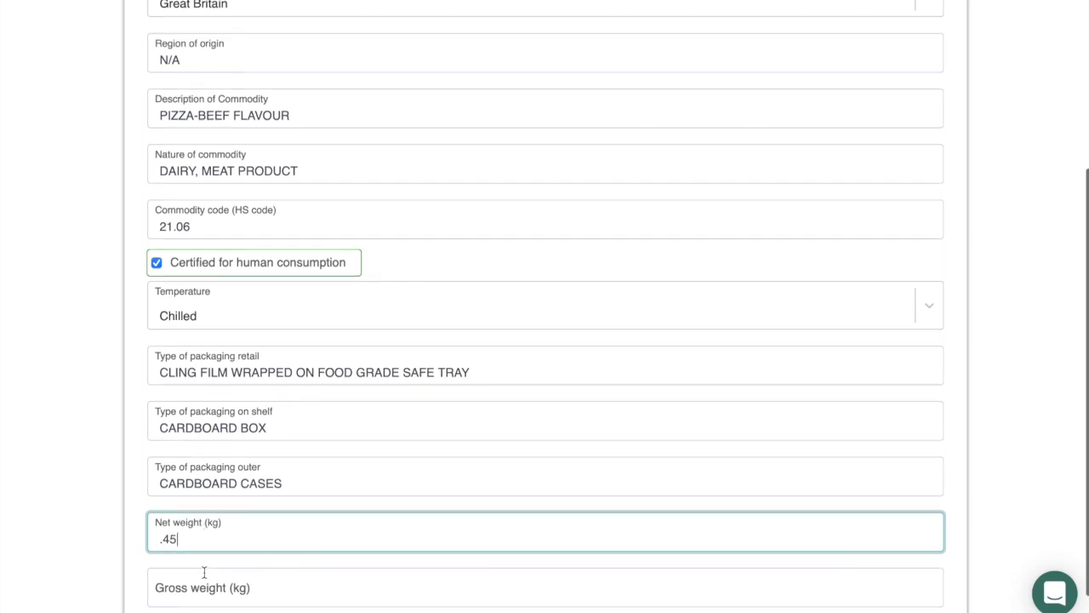
scroll(202, 571, "down", 1)
left_click(200, 570)
type("1")
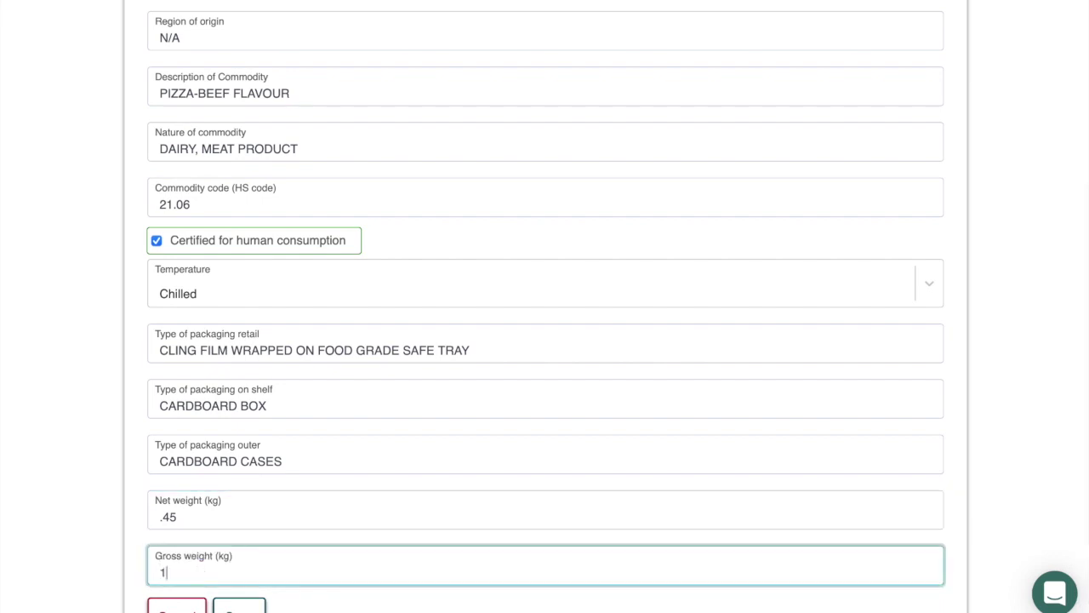
type(".2")
scroll(199, 571, "down", 1)
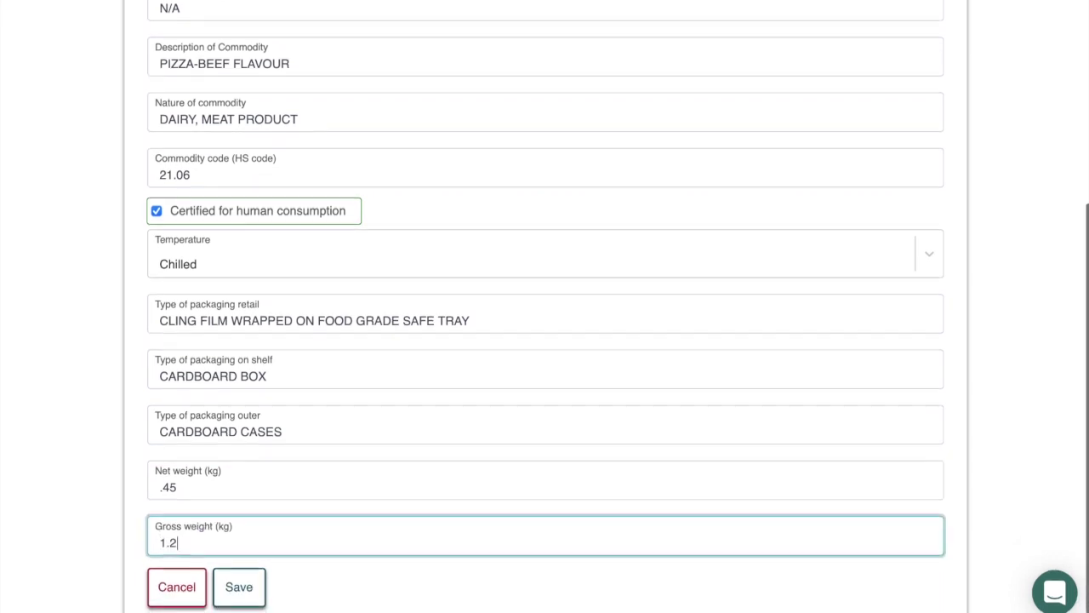
left_click(239, 588)
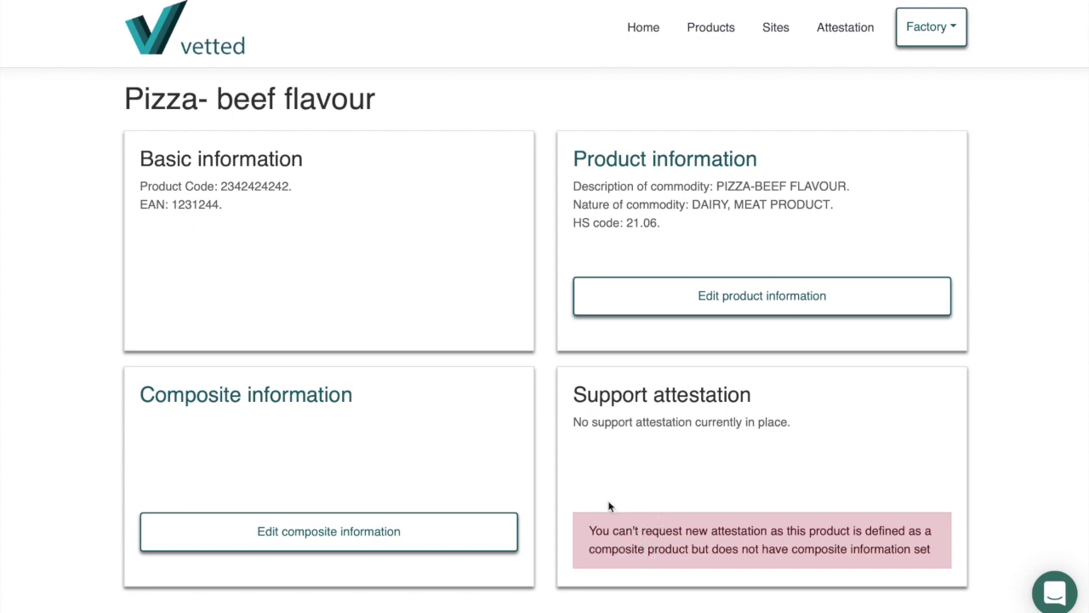
Step: Edit the composite information of Pizza- beef flavour, marking it as containing meat products with BOV
left_click(312, 534)
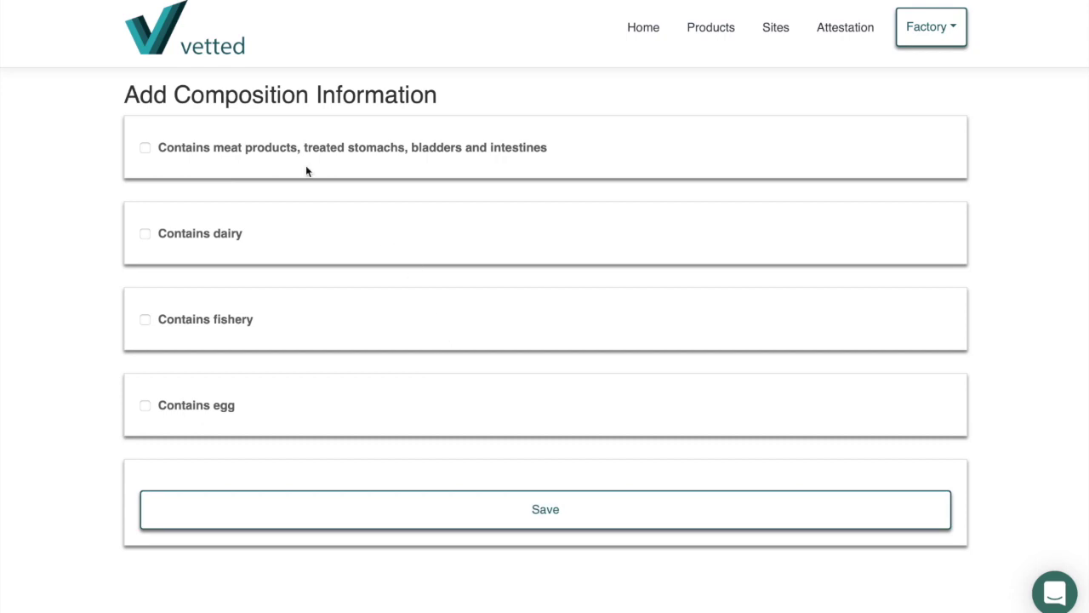
left_click(145, 149)
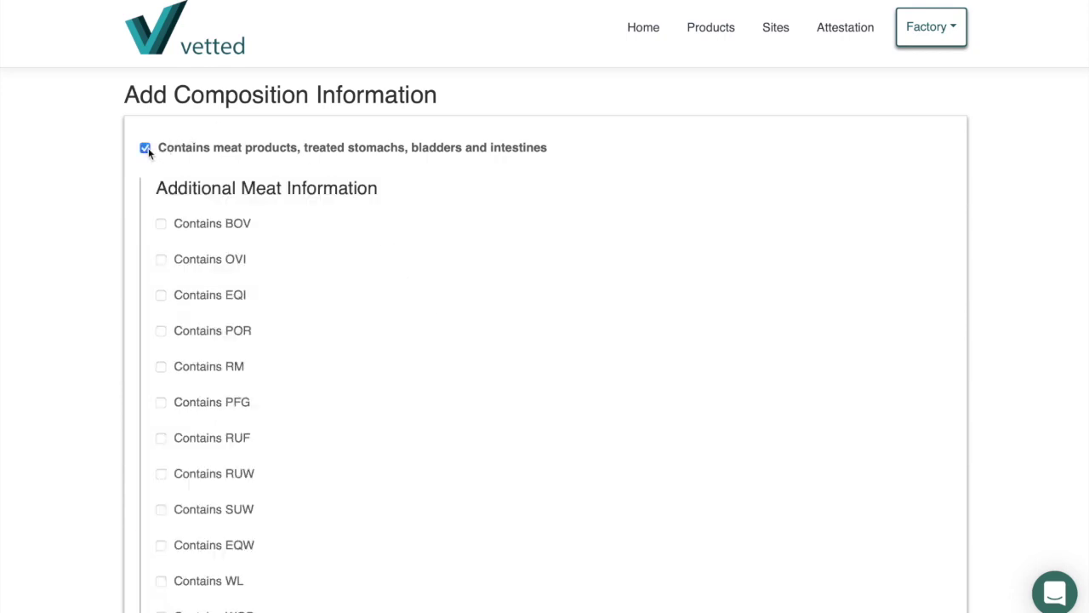
left_click(162, 225)
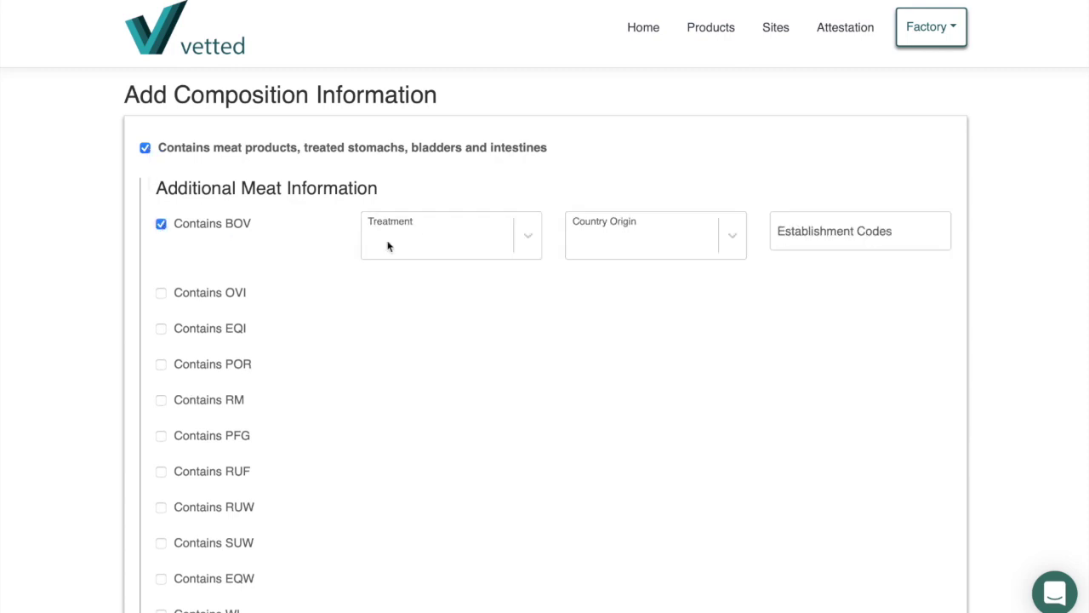
Step: Fill in the BOV meat details with treatment A, country origin Great Britain and establishment code 1111
left_click(528, 236)
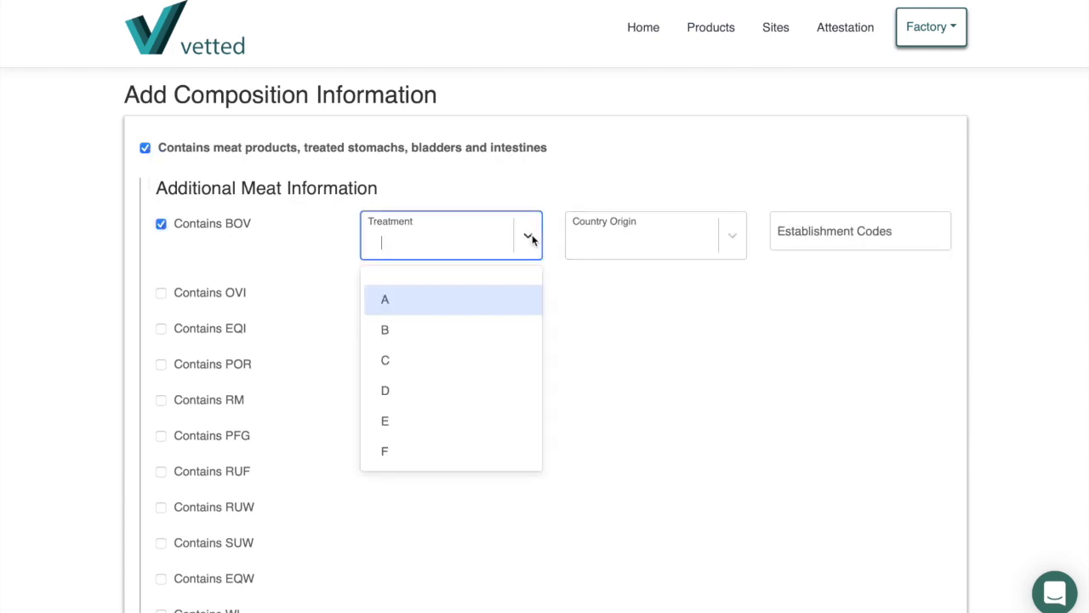
left_click(443, 308)
left_click(613, 238)
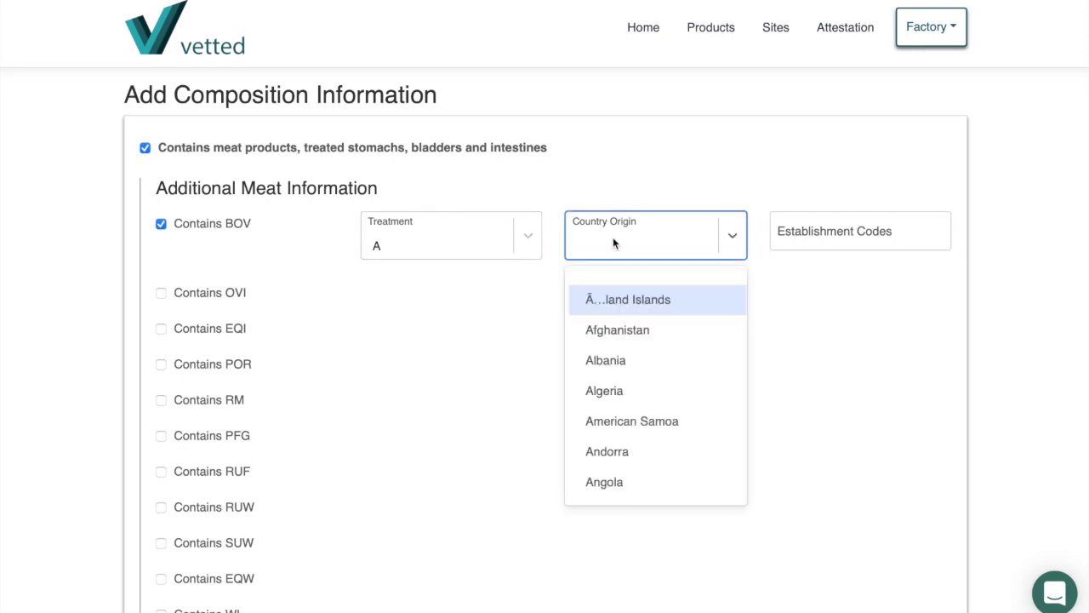
type("GREA")
left_click(628, 311)
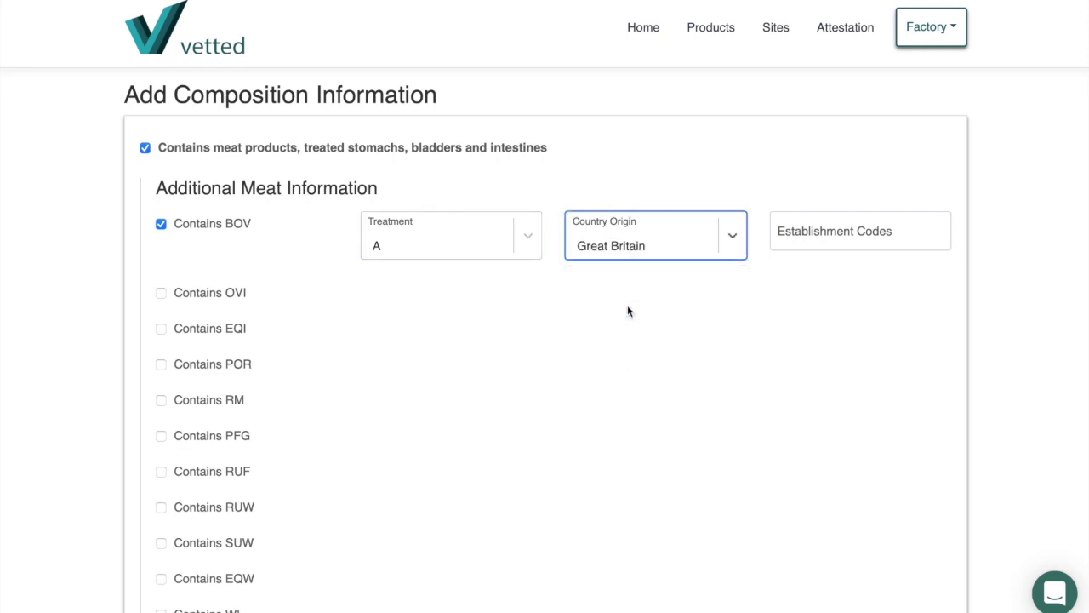
left_click(797, 237)
type("1111")
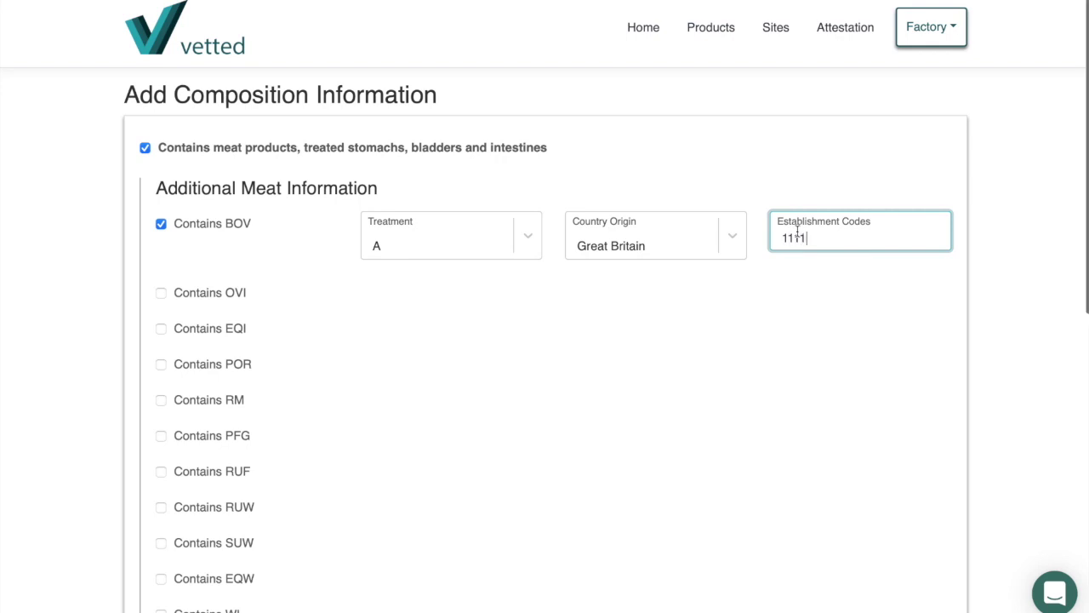
Step: Set the BSE risk category of the country of origin to Controlled and tick statements 1 and 2
scroll(798, 233, "down", 4)
scroll(797, 231, "down", 2)
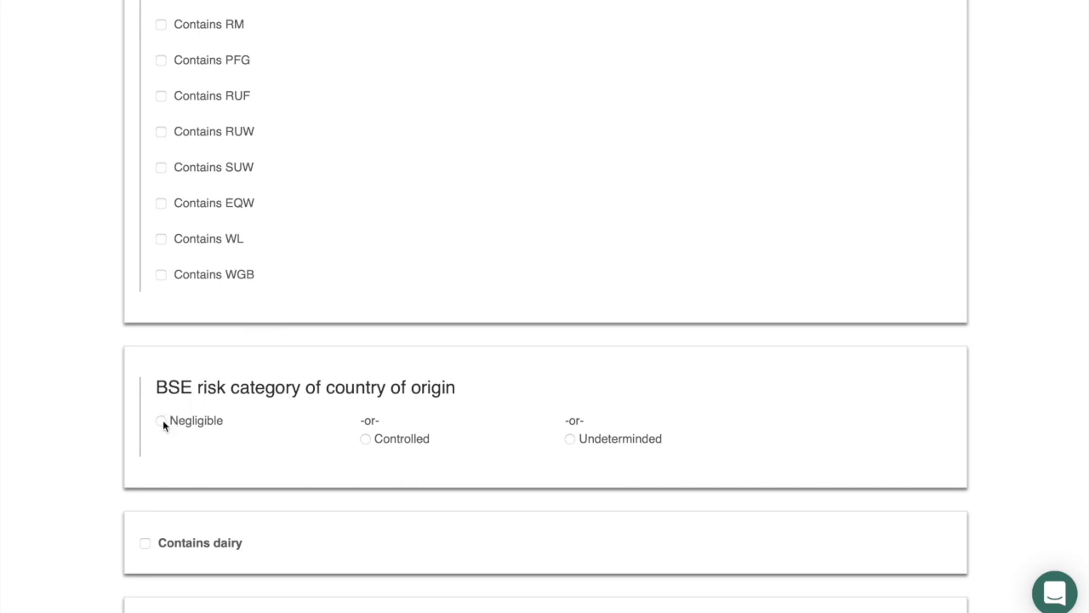
left_click(365, 439)
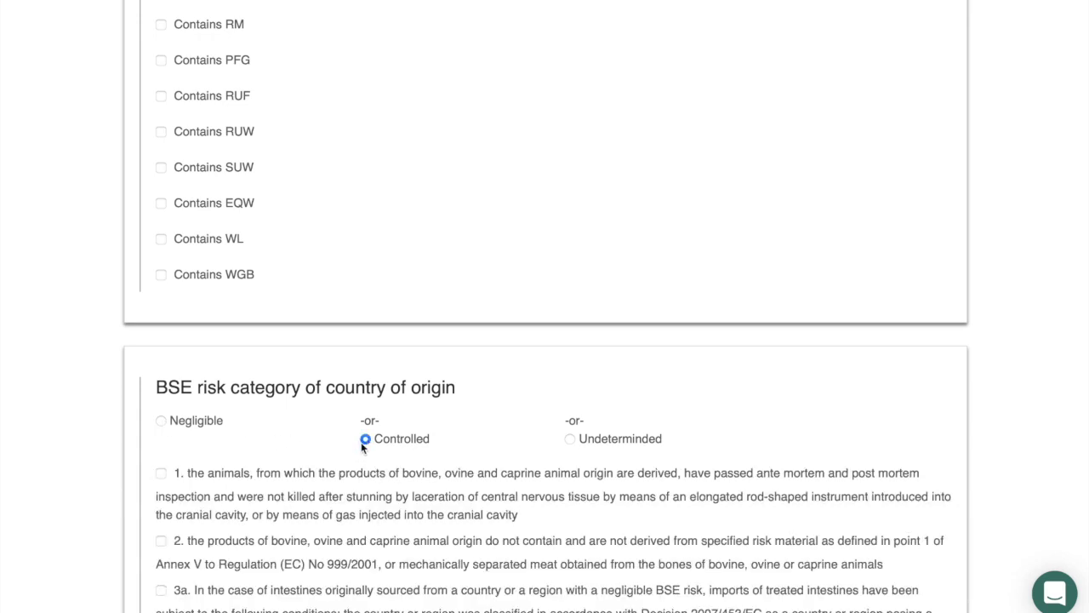
scroll(199, 480, "down", 2)
scroll(198, 481, "down", 3)
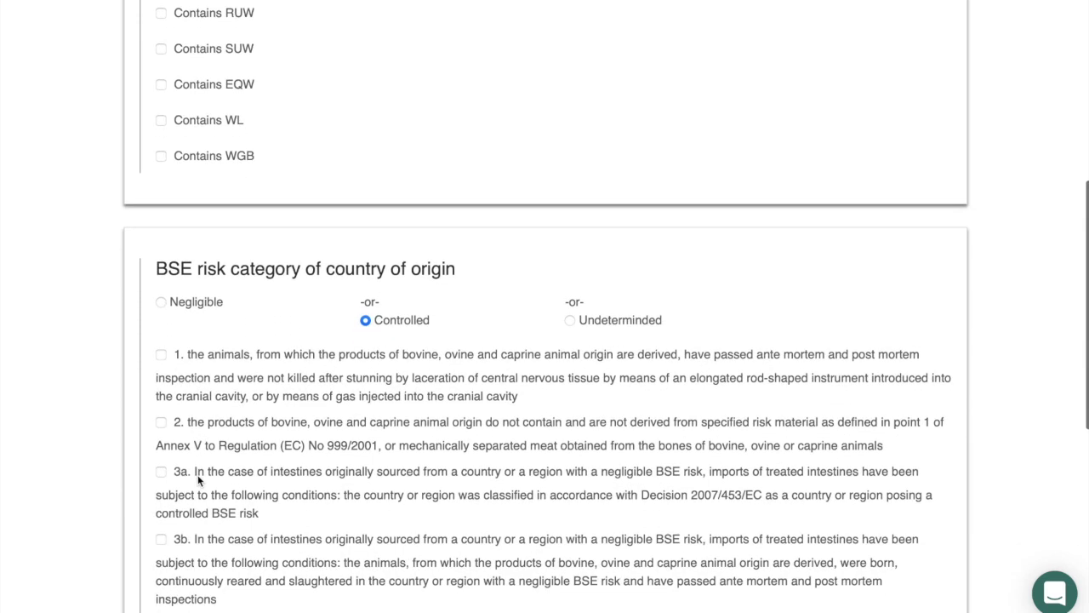
scroll(199, 481, "down", 1)
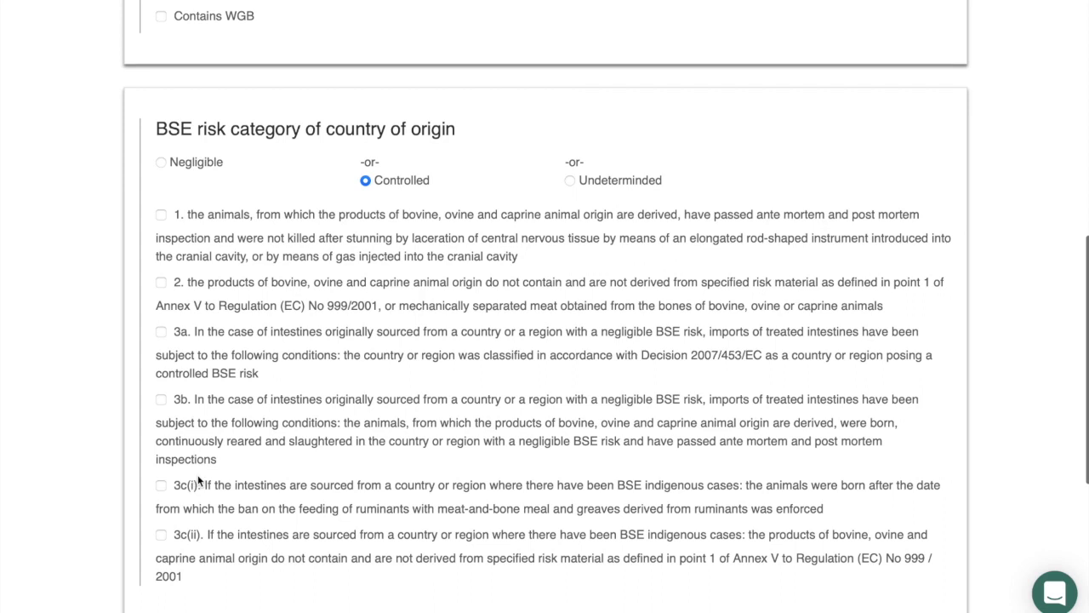
scroll(198, 481, "up", 1)
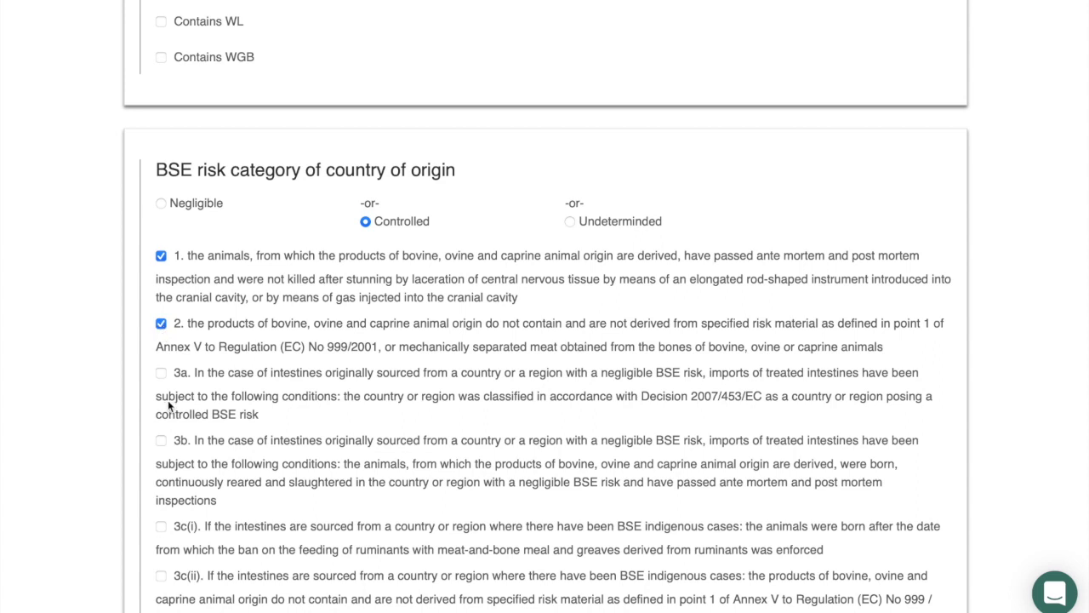
Step: Mark the product as containing dairy and enter 2222 as the dairy approval number
scroll(169, 405, "down", 2)
scroll(168, 407, "down", 3)
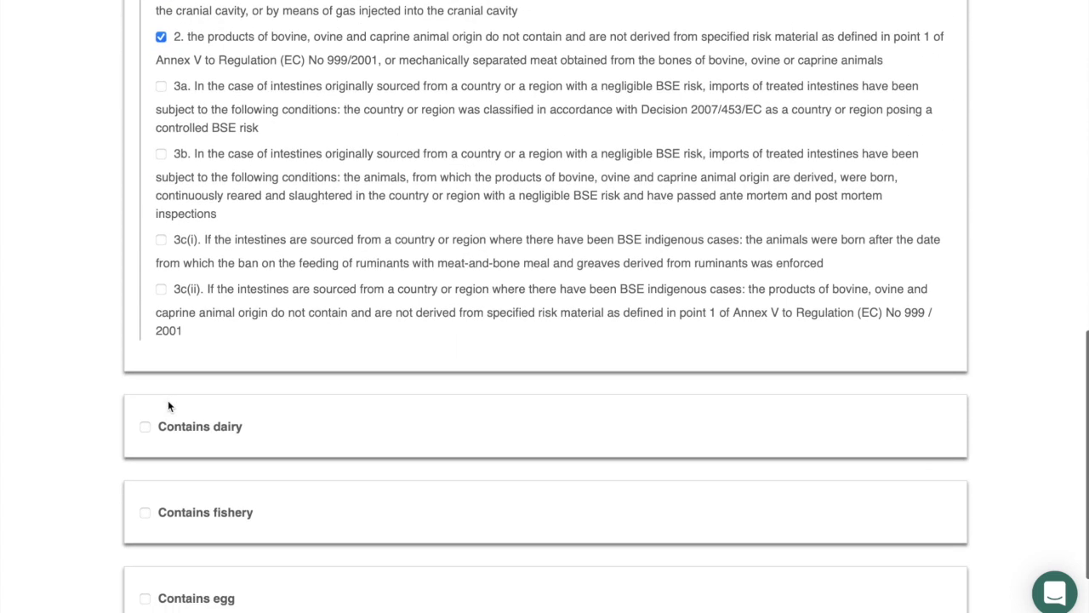
left_click(145, 430)
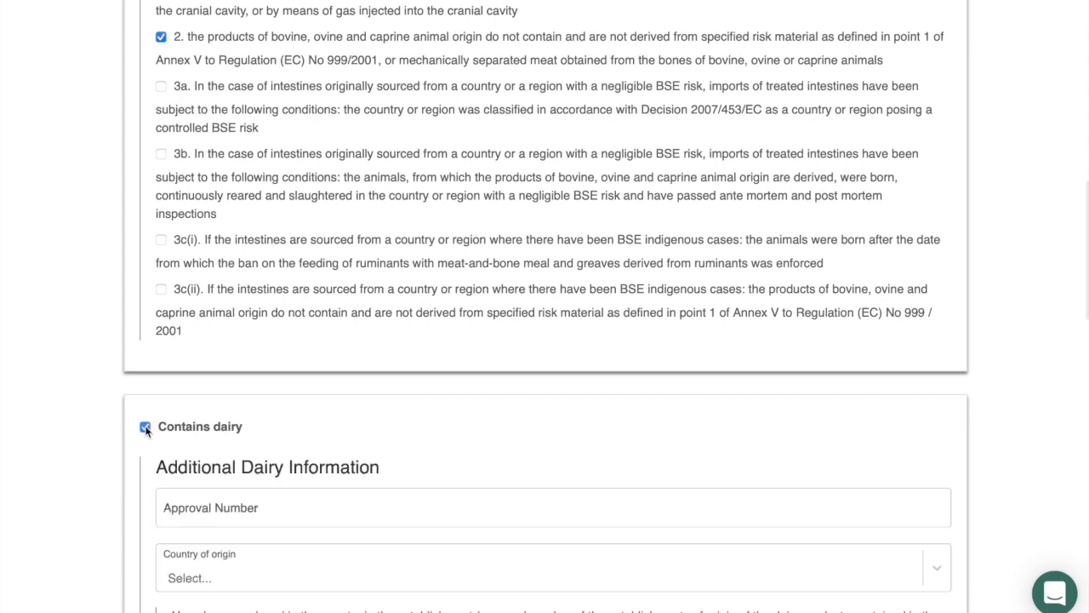
scroll(146, 431, "down", 1)
scroll(146, 430, "down", 1)
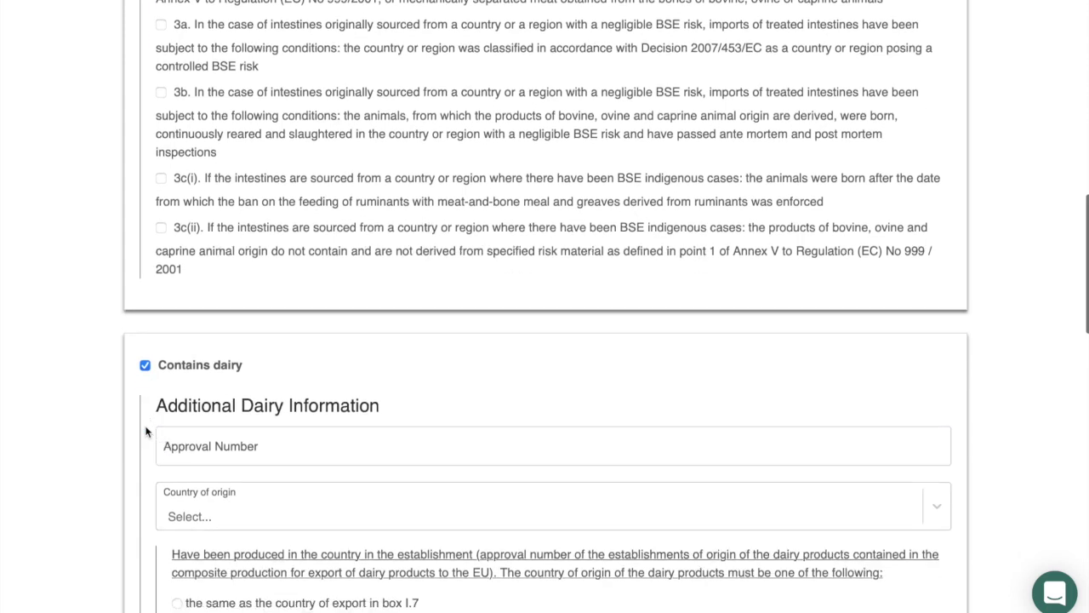
left_click(200, 447)
type("2222")
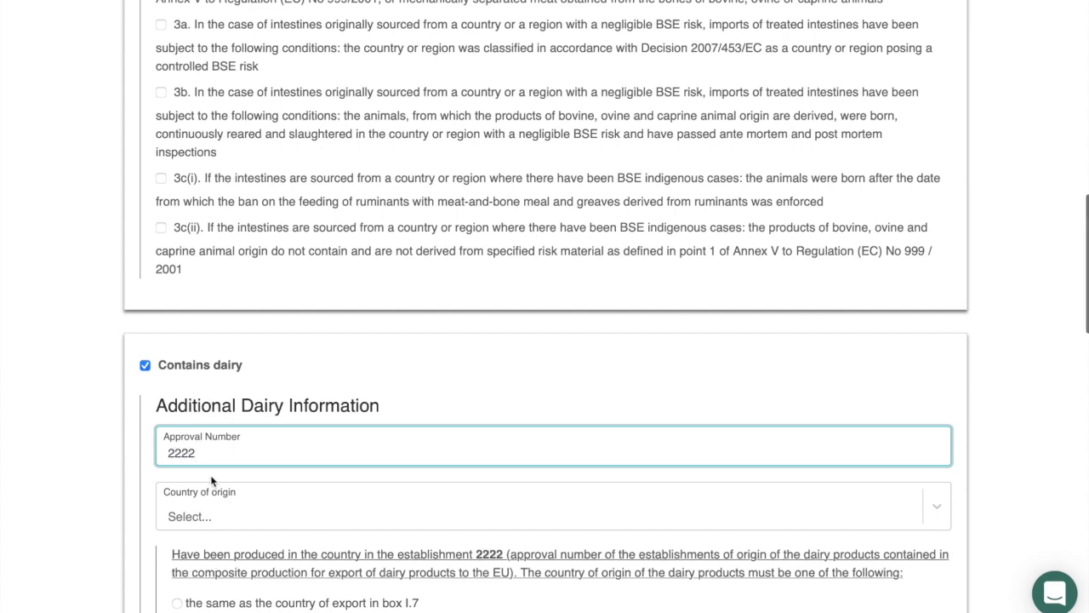
Step: Set the dairy country of origin to Great Britain and declare it the same as the country of export in box I.7
scroll(212, 481, "down", 1)
left_click(201, 498)
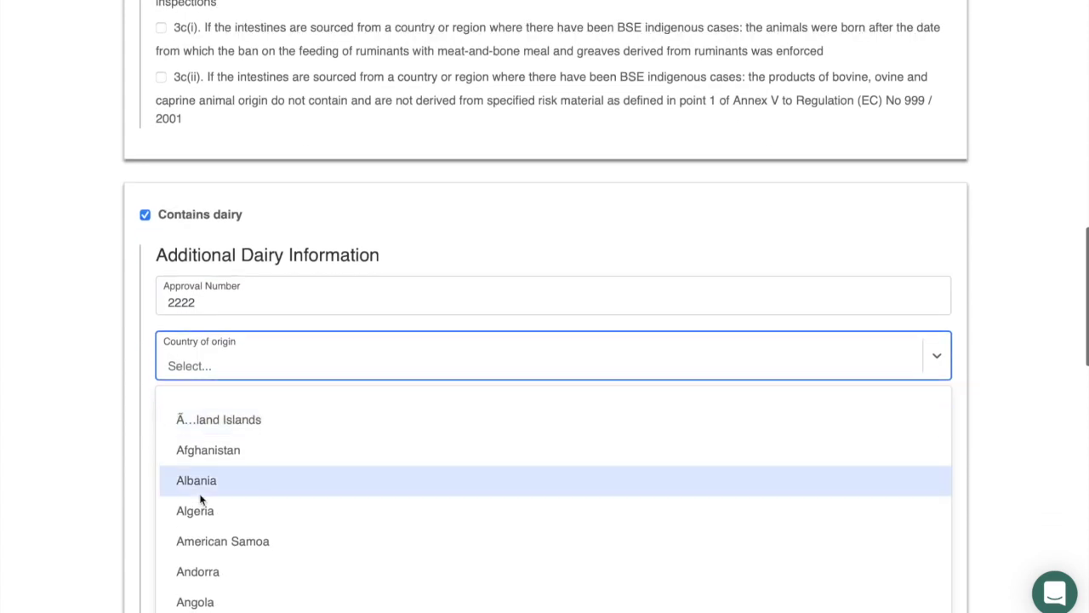
type("GREAT")
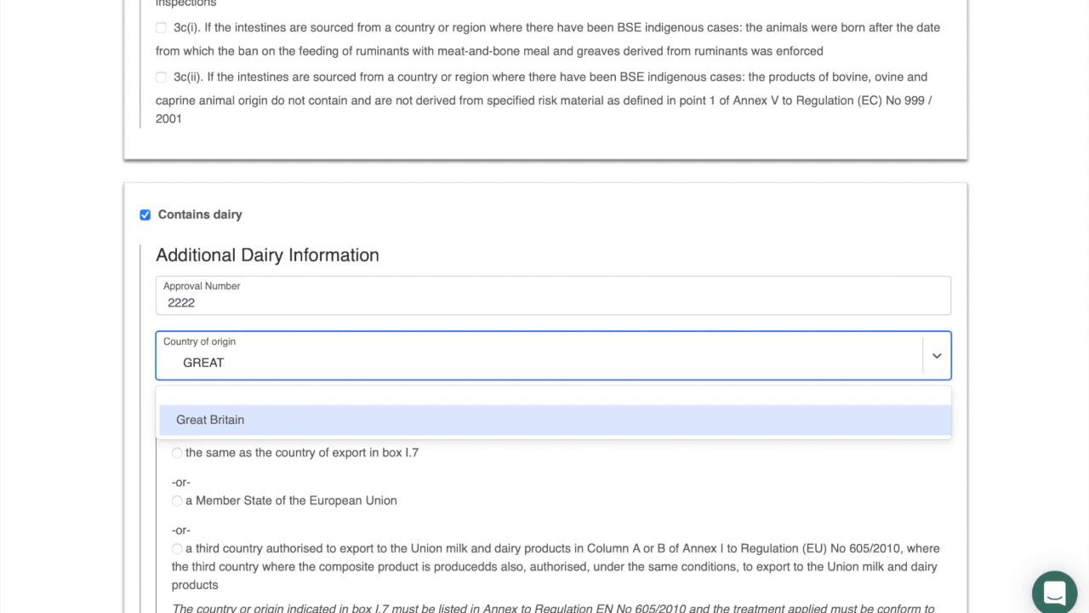
left_click(208, 419)
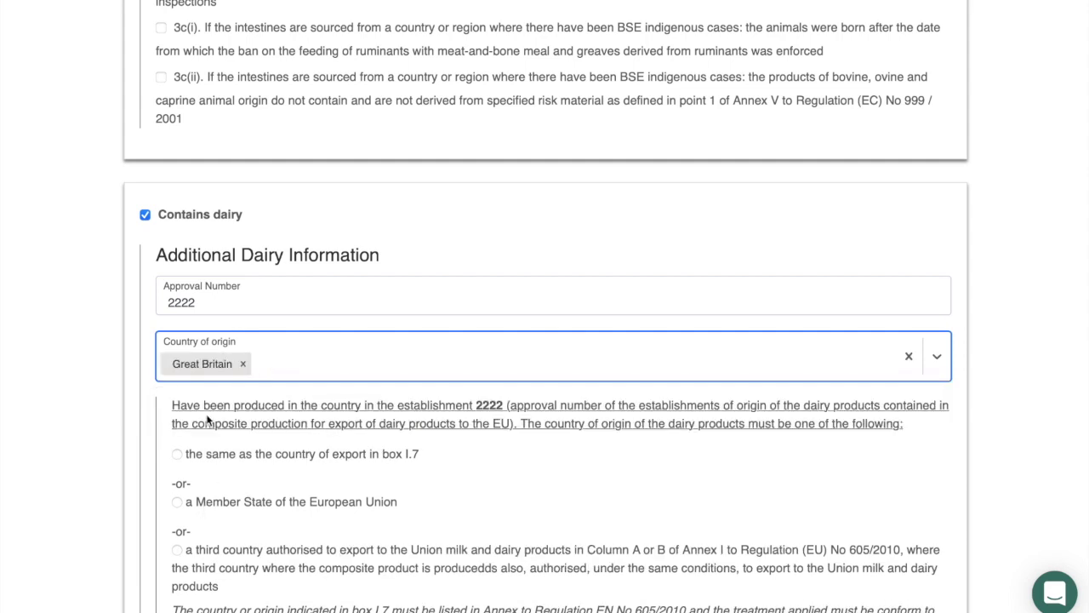
scroll(198, 431, "down", 1)
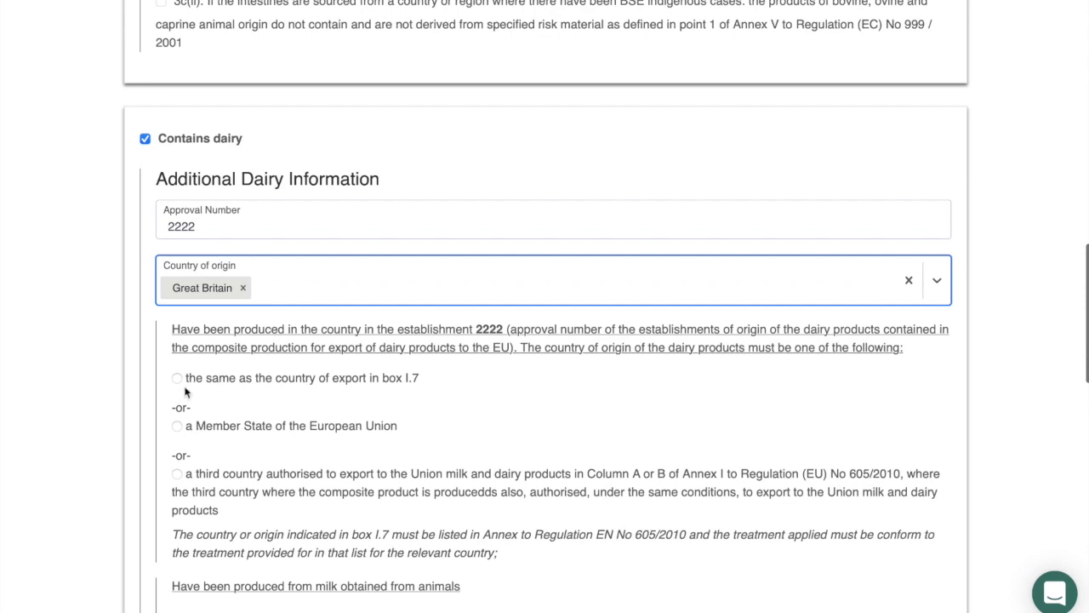
left_click(176, 380)
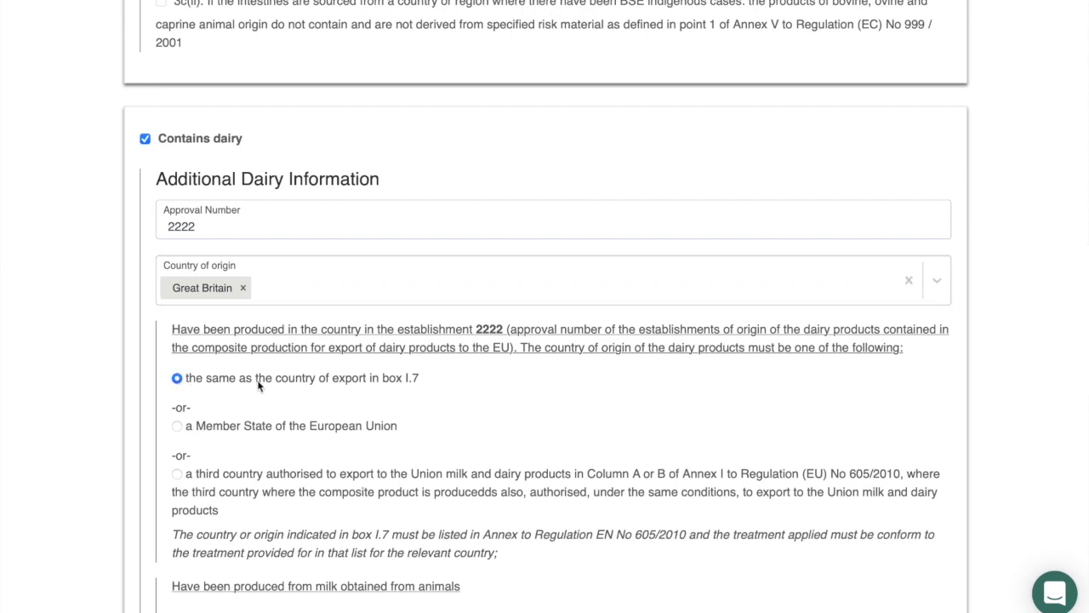
Step: Tick statements (i), (ii) and (iii) about the animals the milk was obtained from
scroll(281, 391, "down", 1)
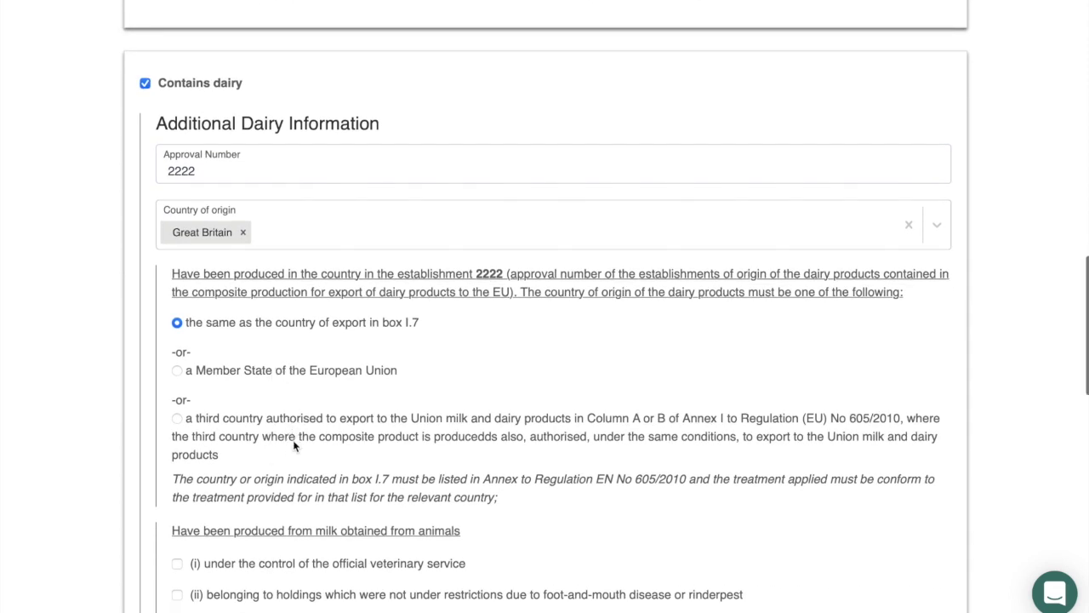
scroll(294, 444, "down", 3)
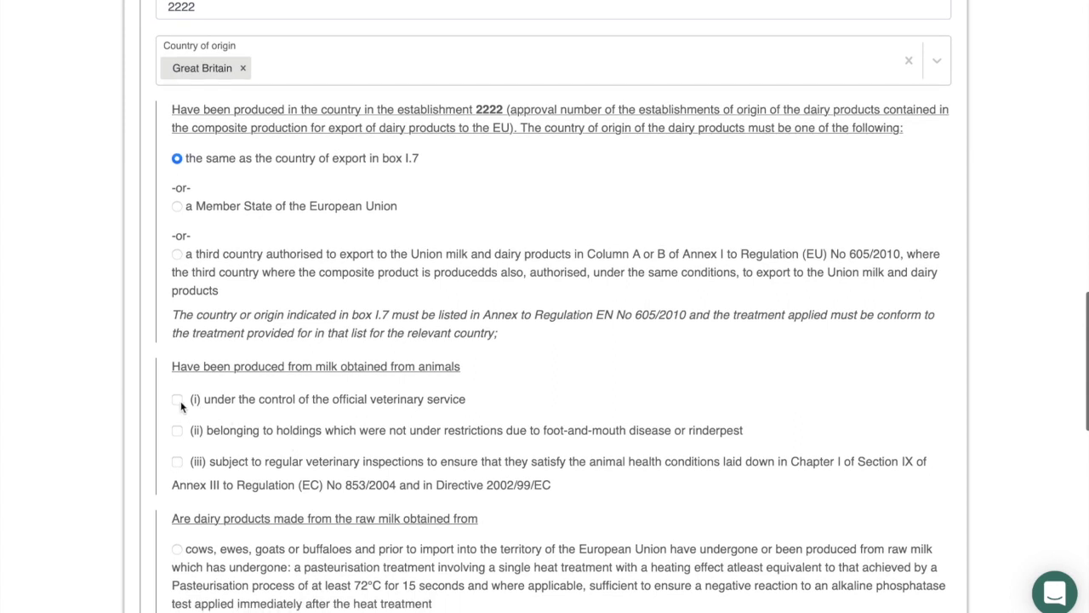
left_click(178, 401)
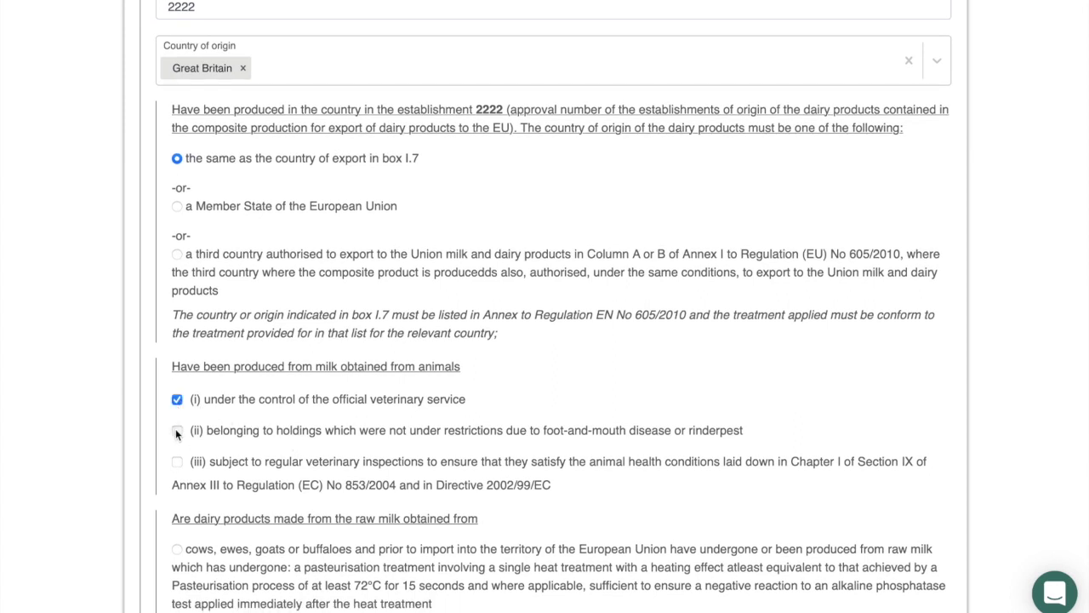
left_click(178, 463)
Step: Choose the single heat pasteurisation treatment at 72°C for 15 seconds for the raw milk from cows, ewes, goats or buffaloes, and save the composite information
scroll(282, 405, "down", 1)
scroll(282, 407, "down", 2)
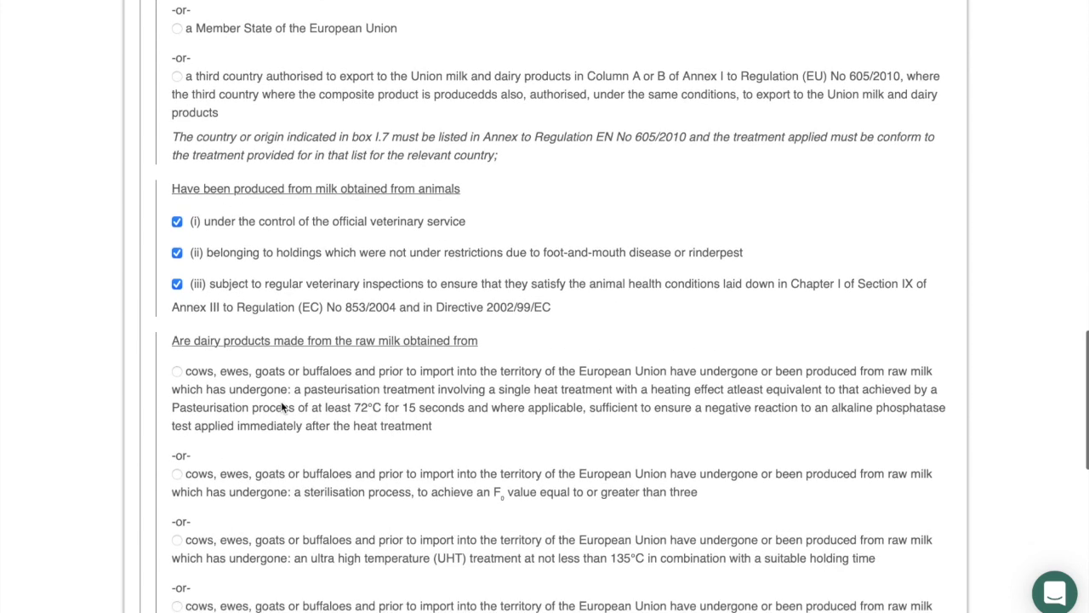
scroll(282, 407, "down", 1)
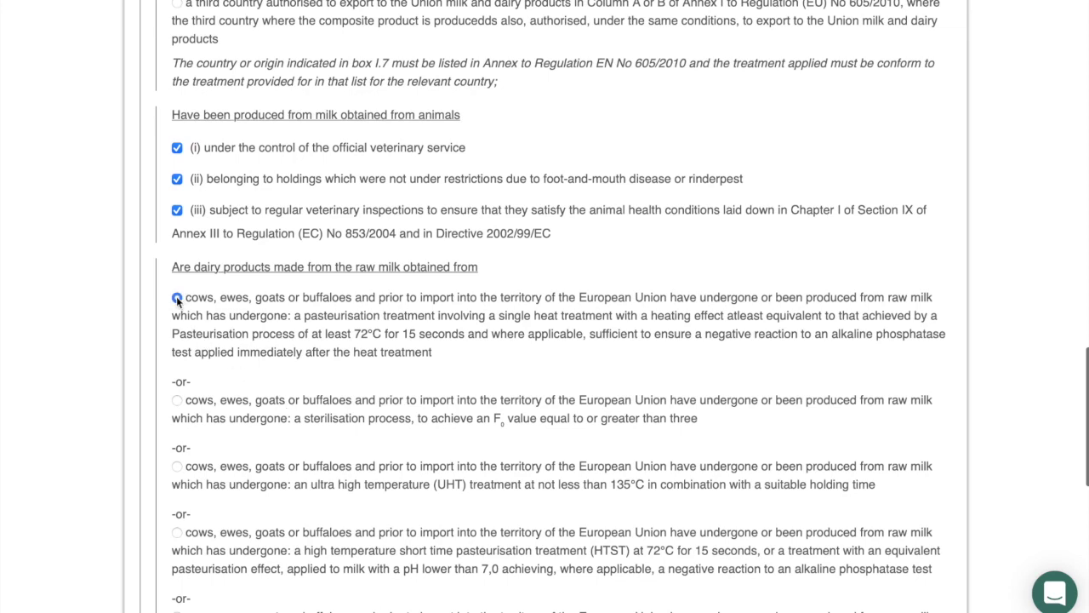
scroll(238, 323, "down", 2)
scroll(237, 321, "down", 2)
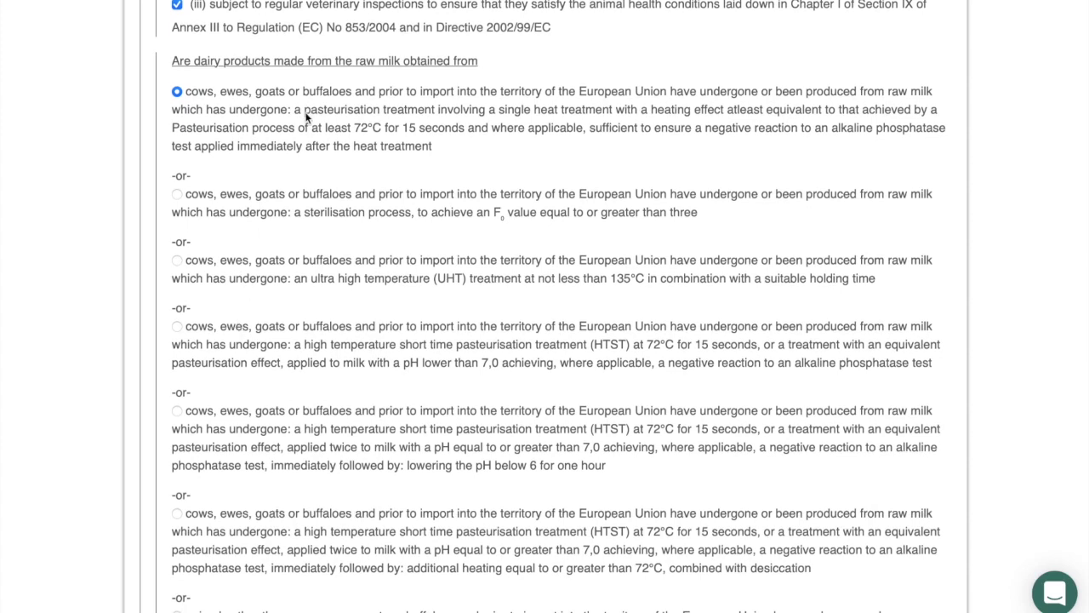
scroll(306, 116, "down", 8)
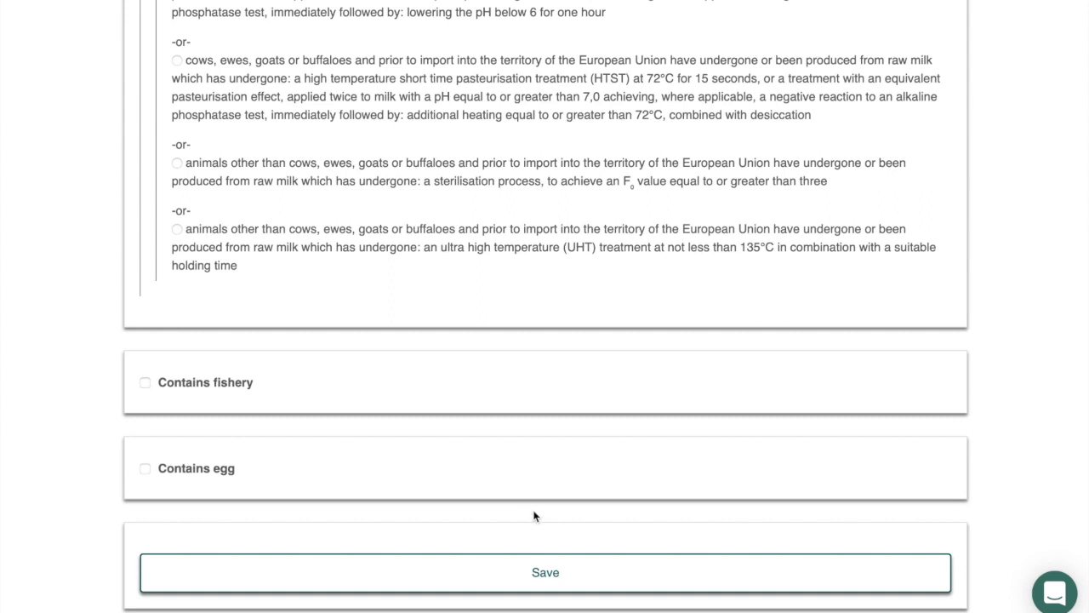
left_click(538, 575)
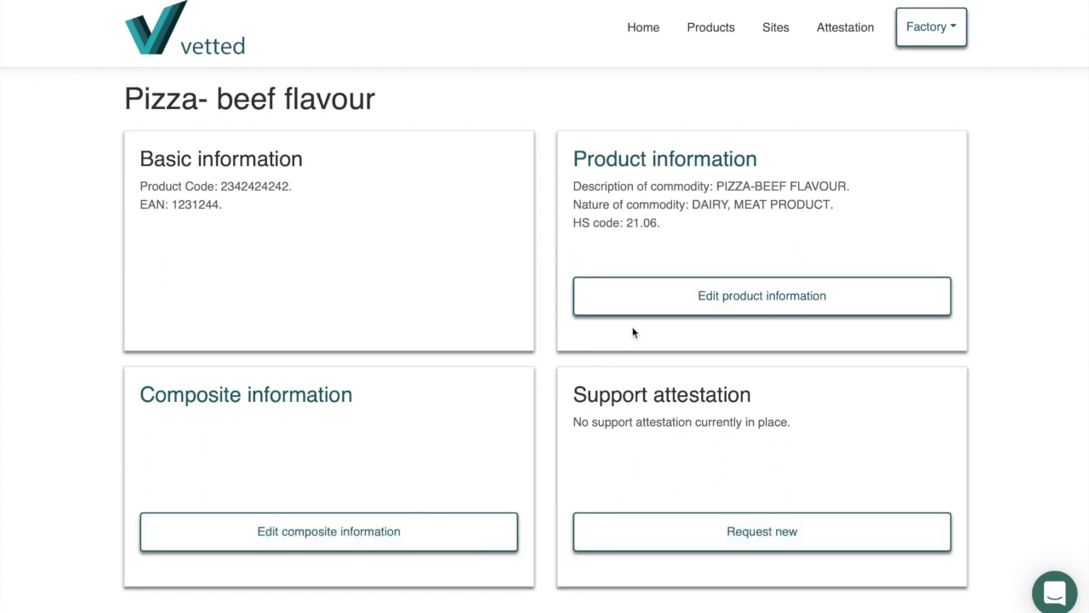
Step: Request a new support attestation for Pizza- beef flavour and review its declaration, product details and health information
left_click(694, 542)
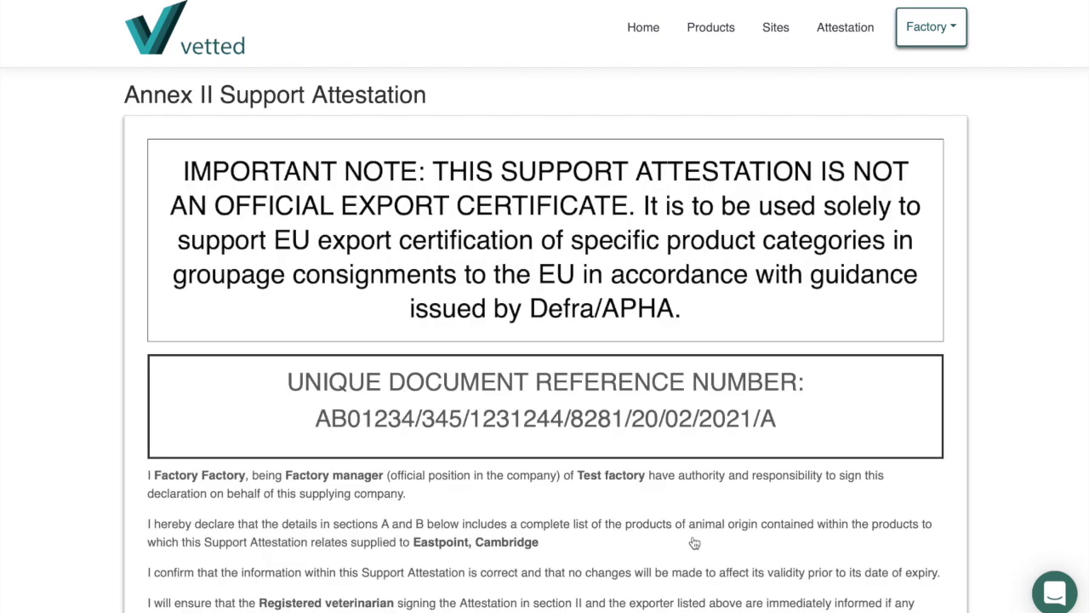
scroll(695, 542, "down", 3)
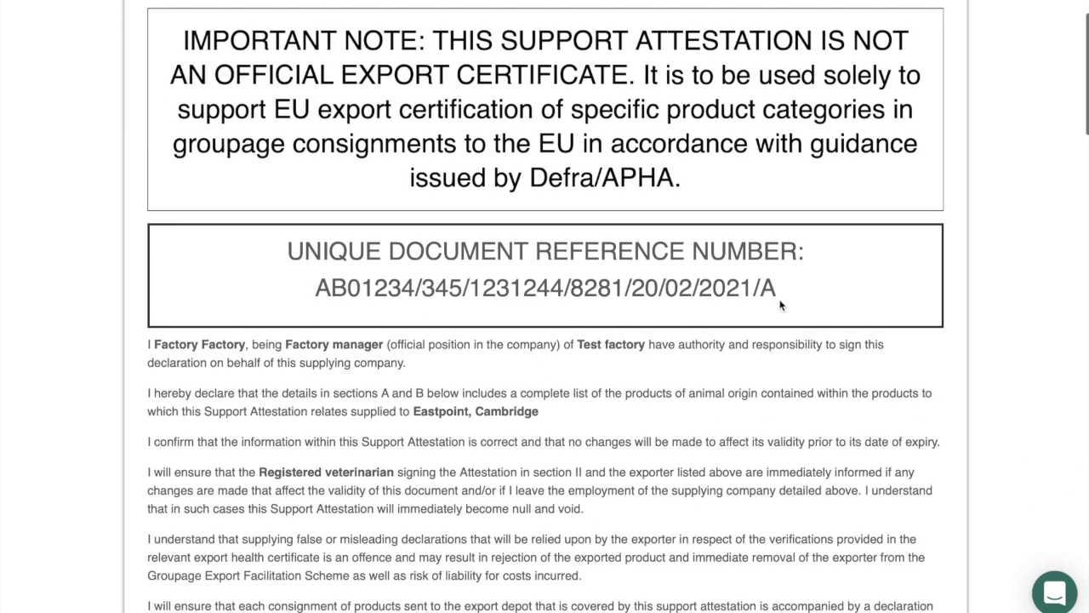
scroll(624, 435, "down", 5)
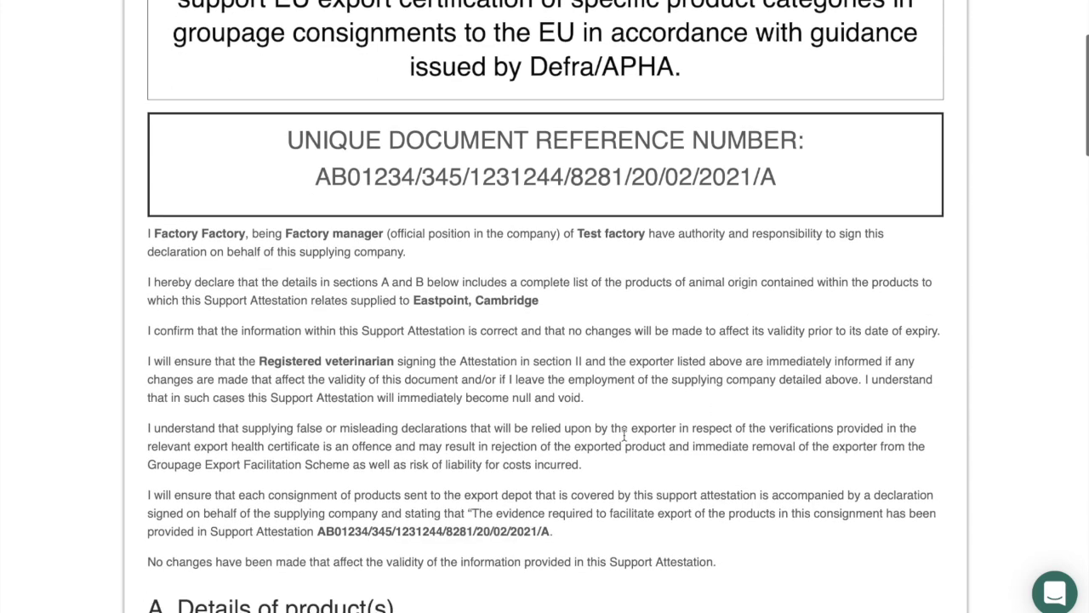
scroll(624, 439, "down", 1)
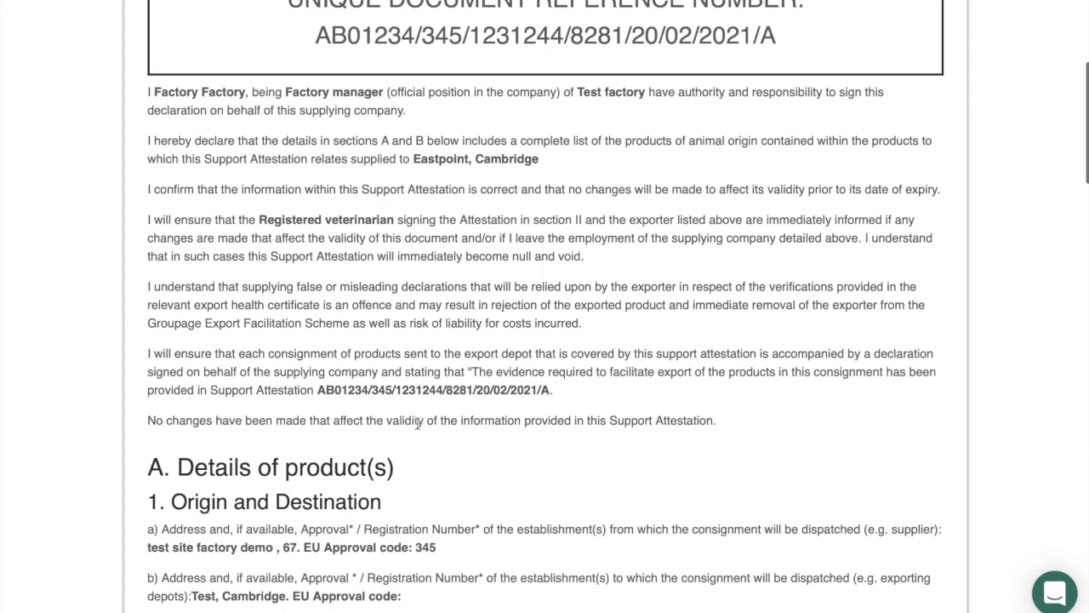
scroll(417, 422, "down", 2)
scroll(417, 423, "down", 4)
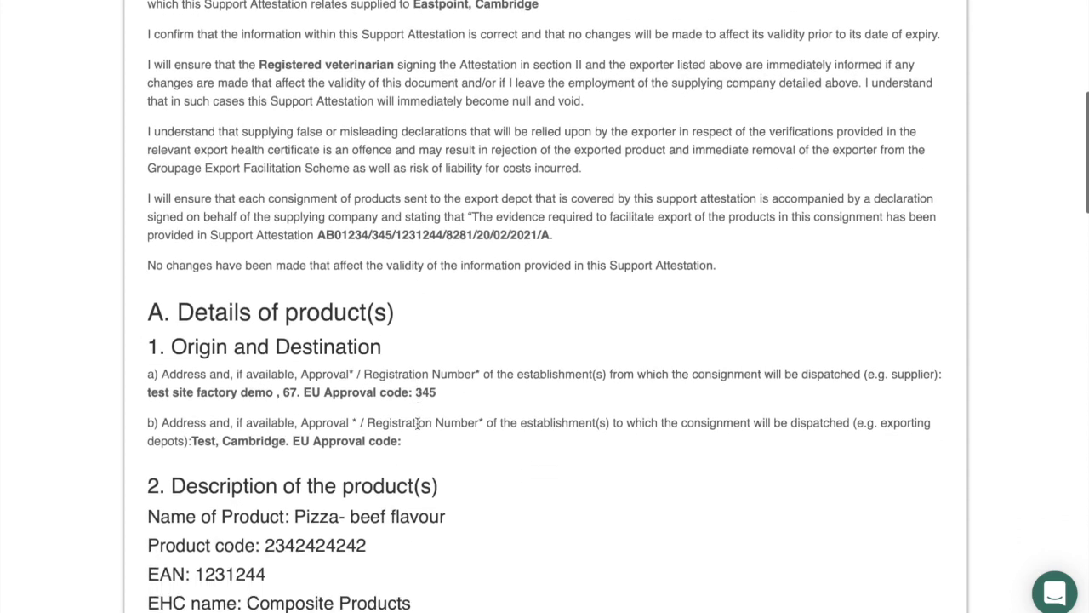
scroll(417, 428, "down", 5)
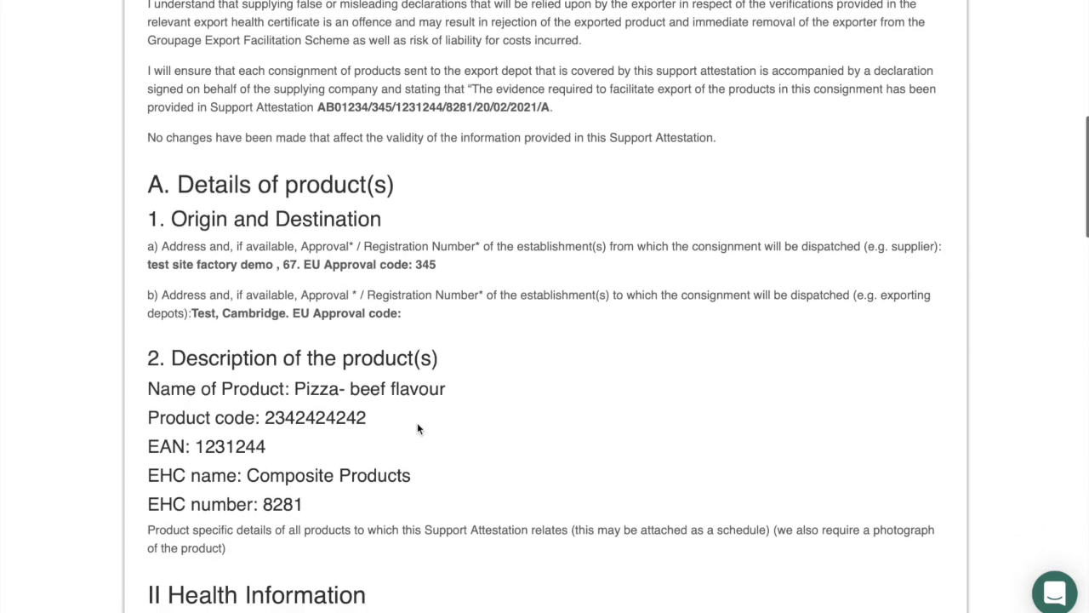
scroll(417, 428, "down", 10)
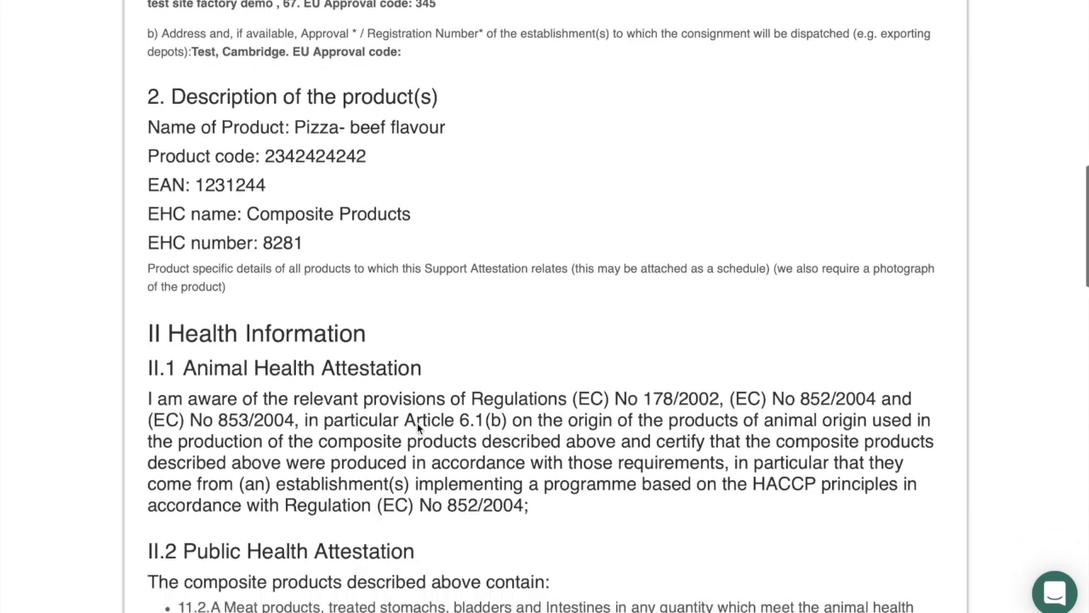
scroll(417, 428, "down", 7)
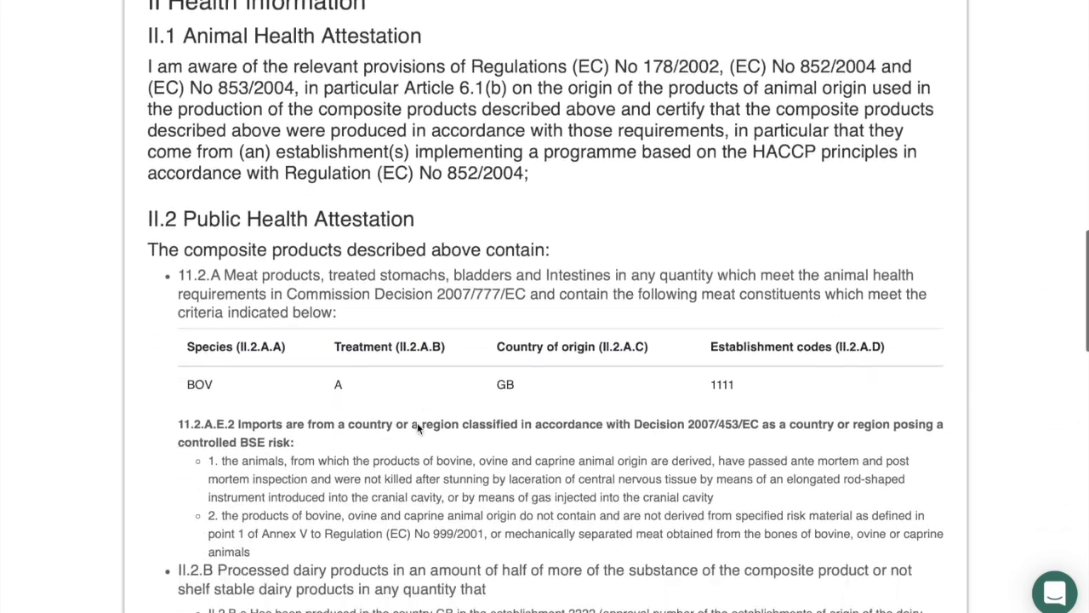
scroll(417, 427, "down", 7)
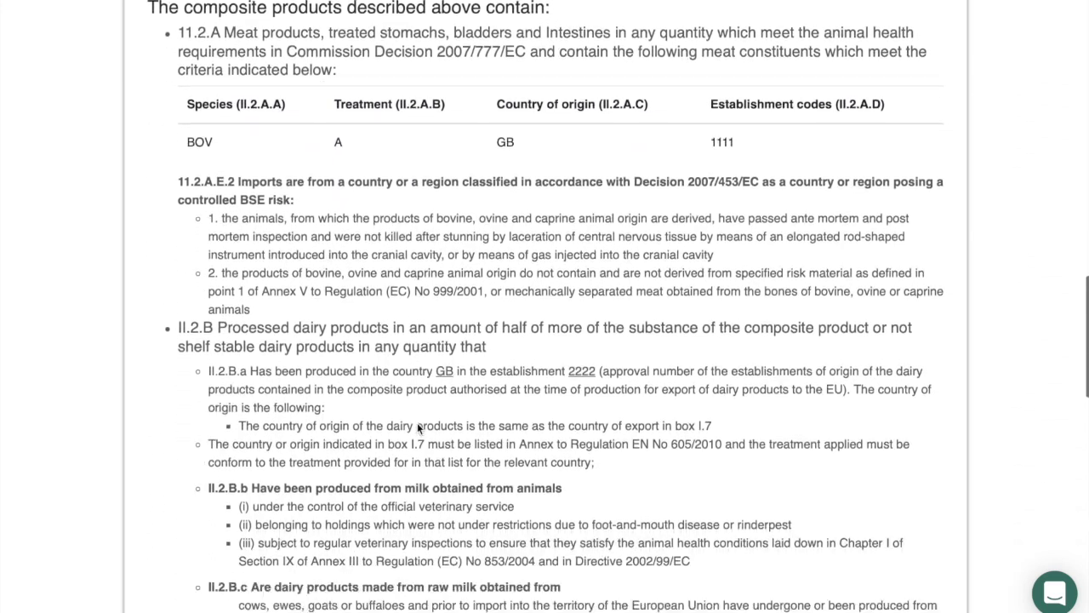
scroll(417, 428, "down", 4)
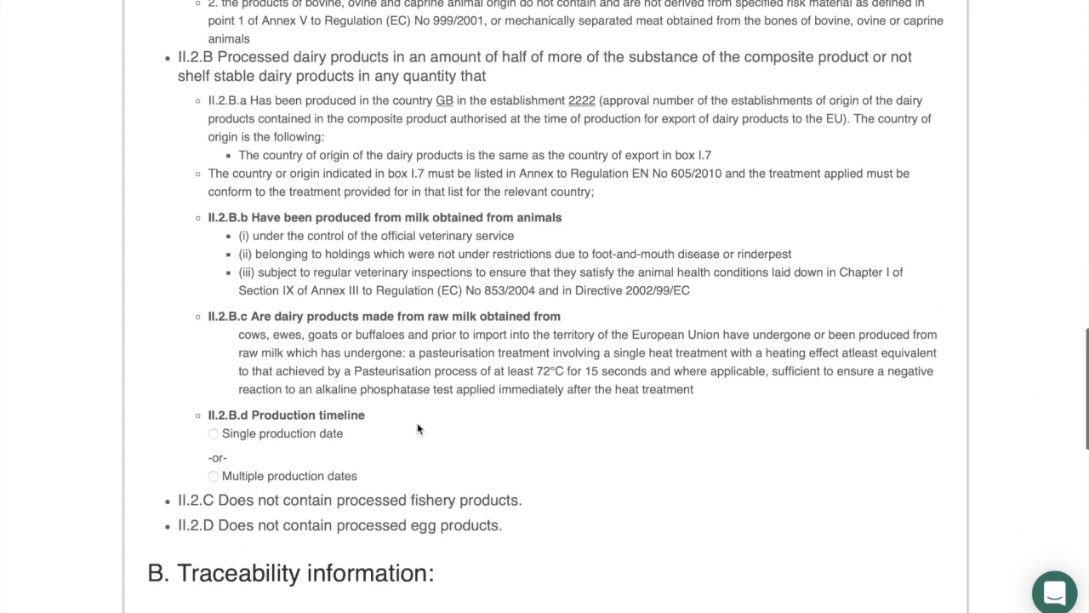
Step: Enter "BEST BEFORE DATE - 30 DAYS" as the traceability procedure for all products
scroll(417, 428, "down", 5)
scroll(417, 424, "down", 3)
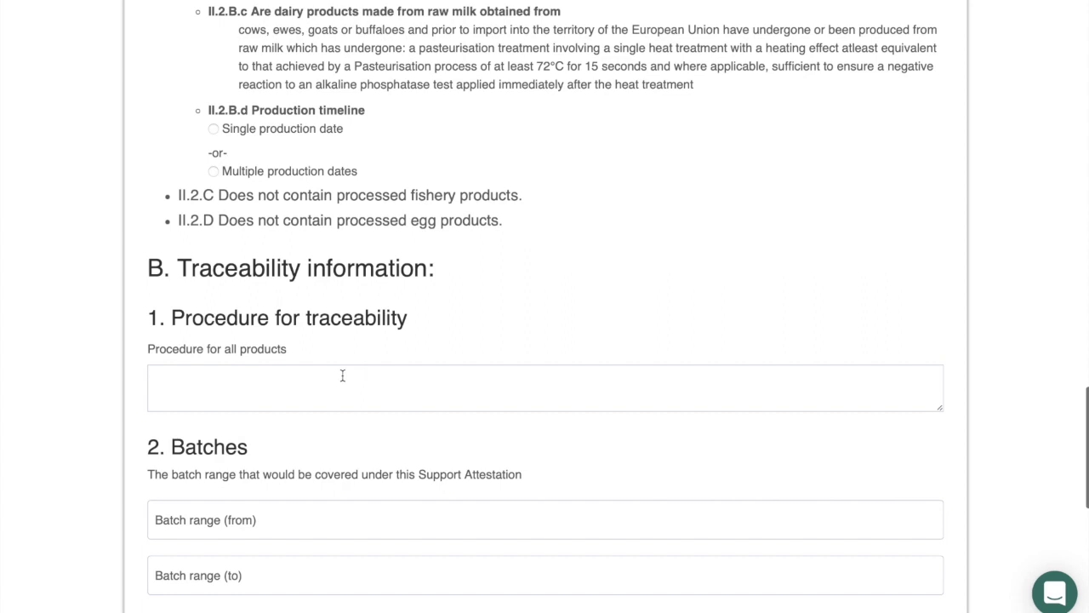
left_click(328, 383)
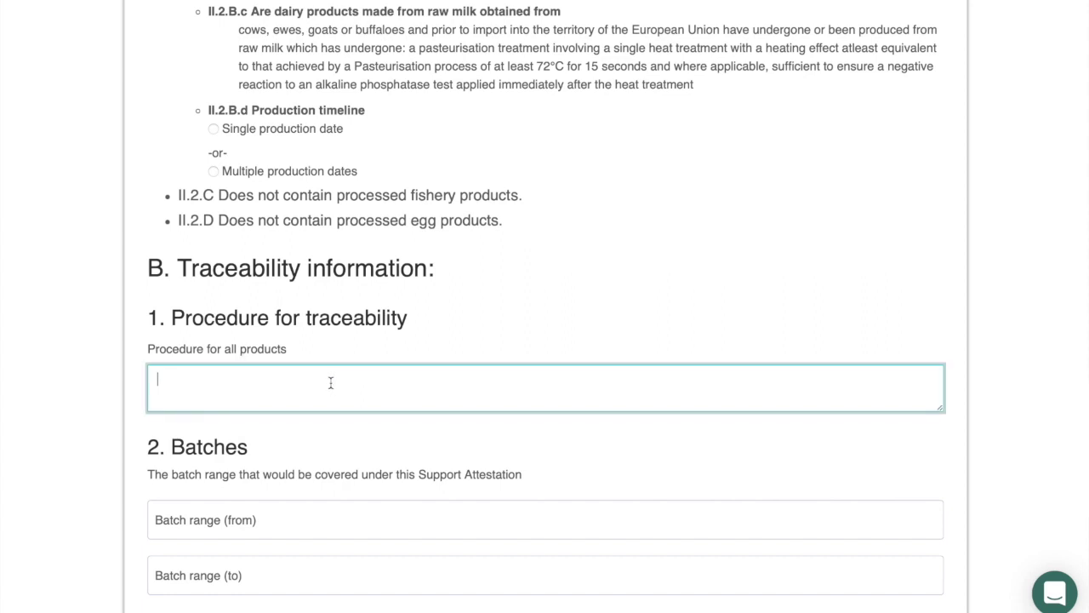
type("BEST BEFORE DATE")
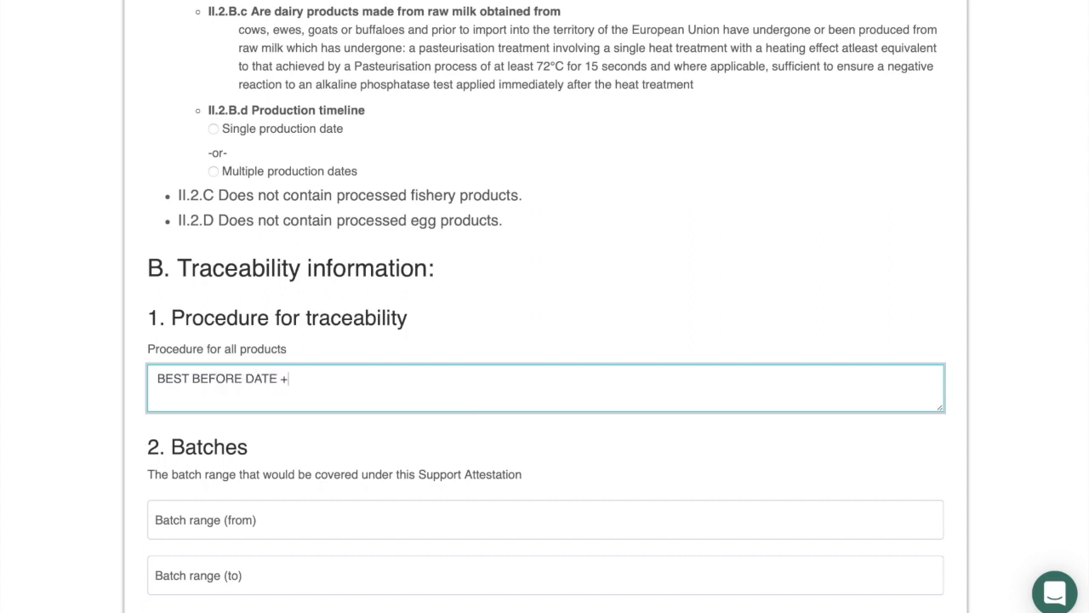
type(" + 30 DAY")
key("BackSpace")
key("BackSpace")
key("BackSpace")
key("BackSpace")
type("30C")
key("BackSpace")
type("DAYS")
Step: Set the batch range covered by the support attestation from 1/2/21 to 30/2/21
scroll(335, 444, "down", 1)
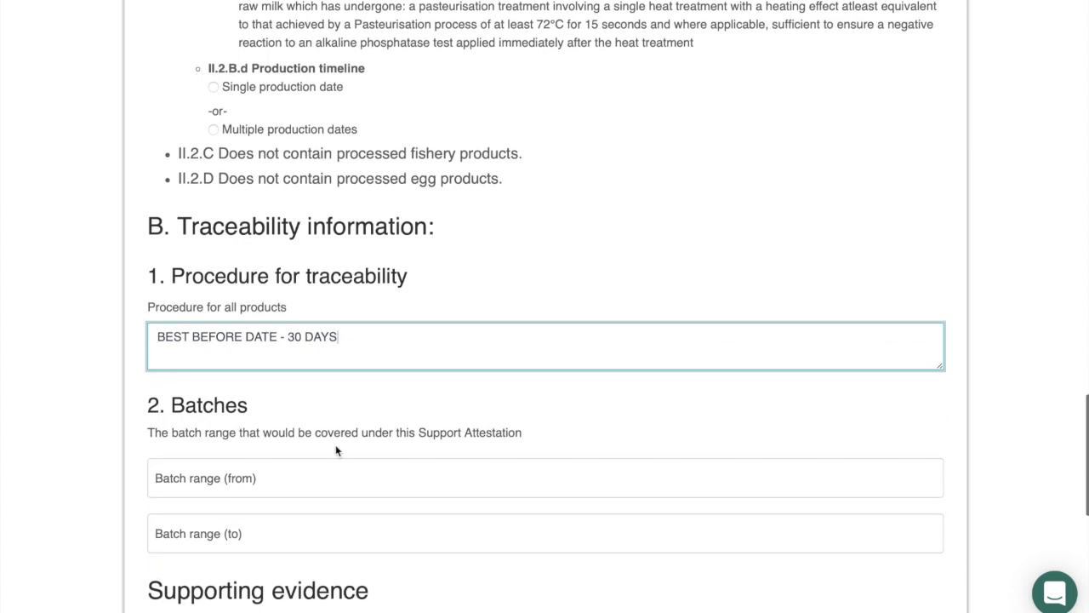
left_click(266, 475)
type("1")
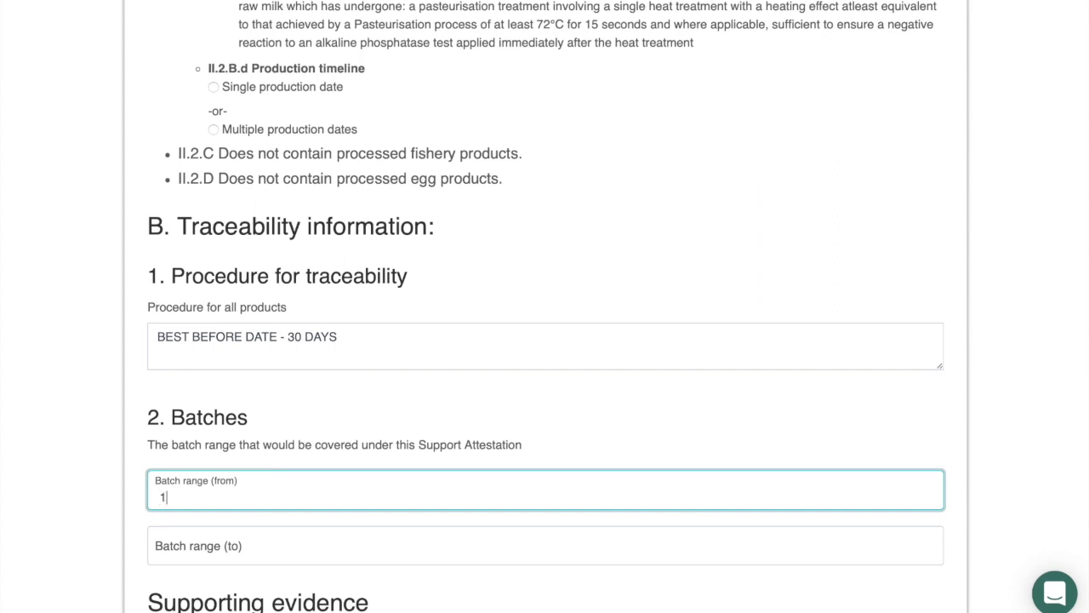
type("/2/21")
scroll(255, 494, "down", 1)
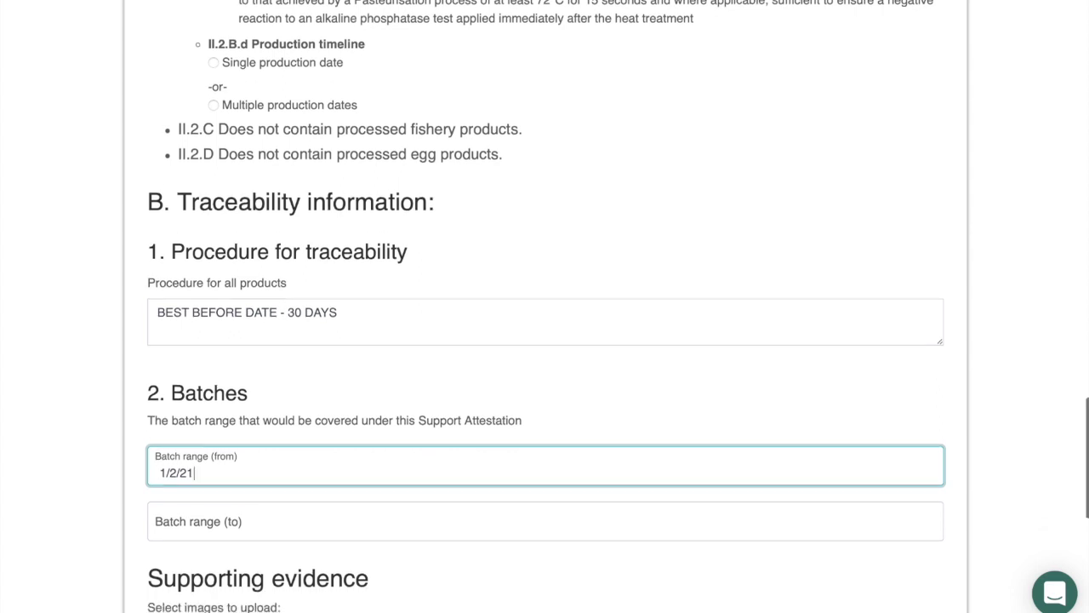
left_click(202, 513)
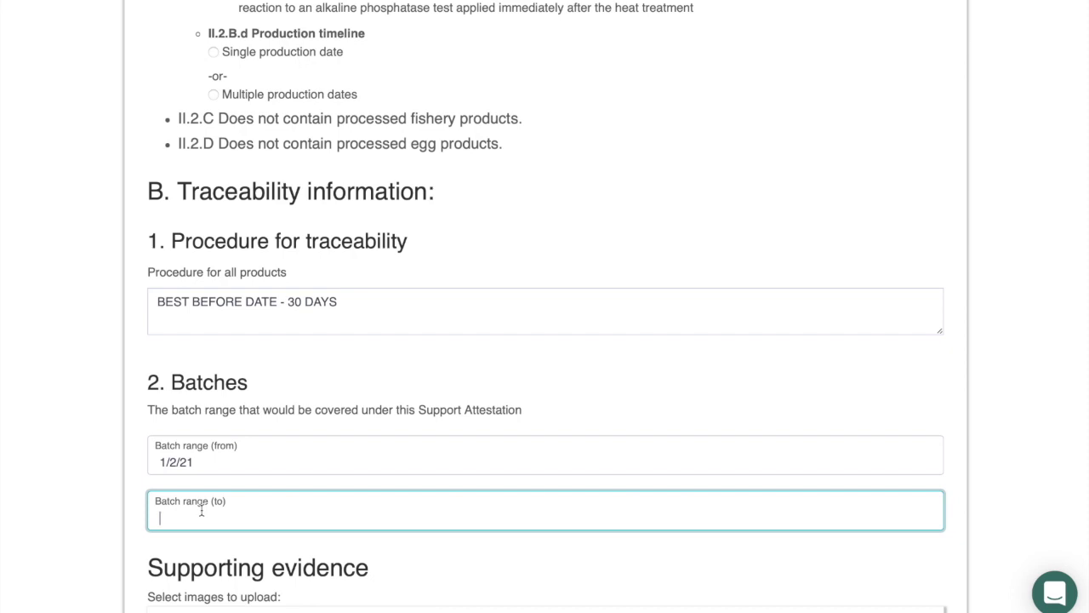
type("30/2/21")
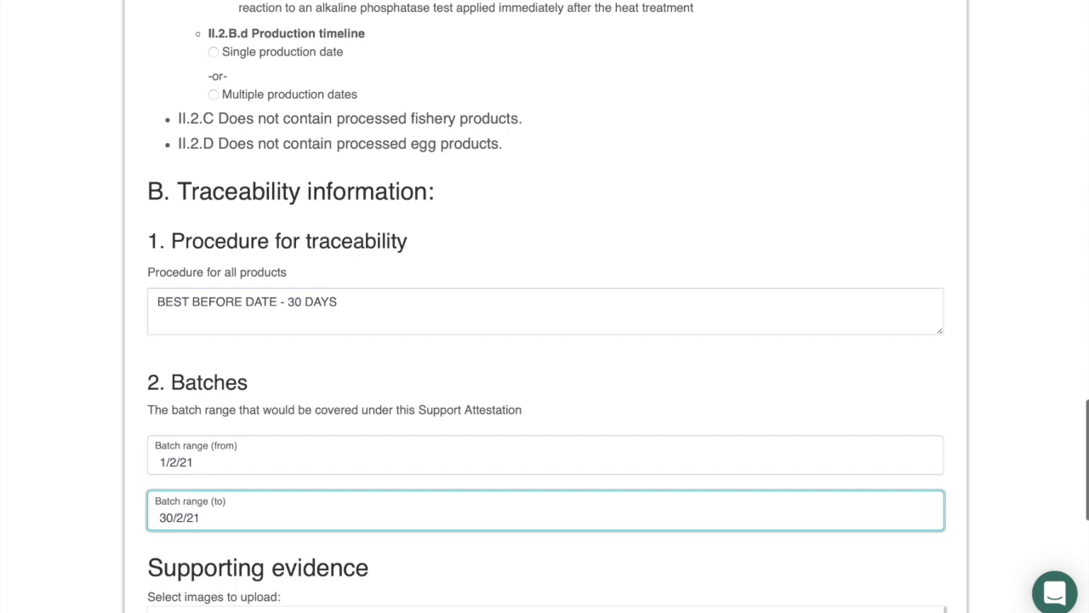
Step: Assign the vet inspection to the first vet listed, leaving the supporting evidence images empty
scroll(544, 341, "down", 3)
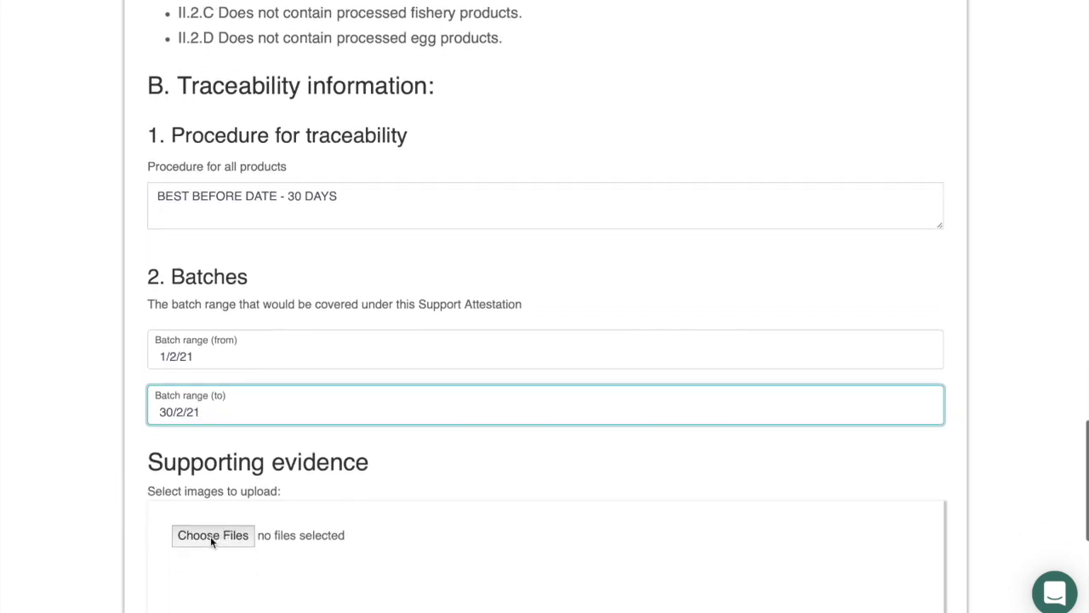
scroll(210, 536, "down", 3)
scroll(211, 540, "down", 1)
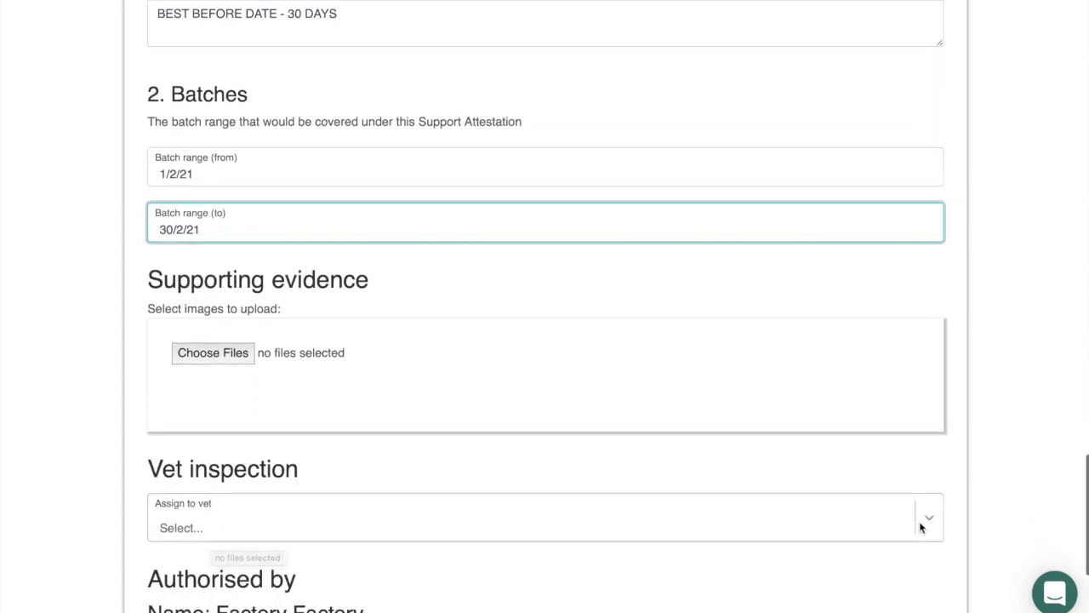
left_click(928, 518)
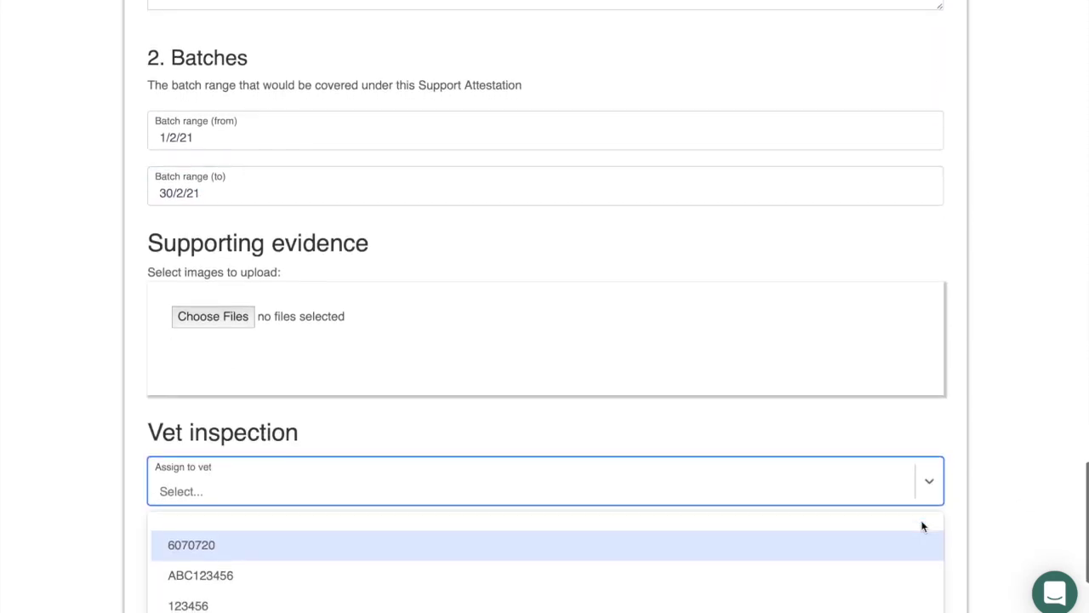
left_click(679, 545)
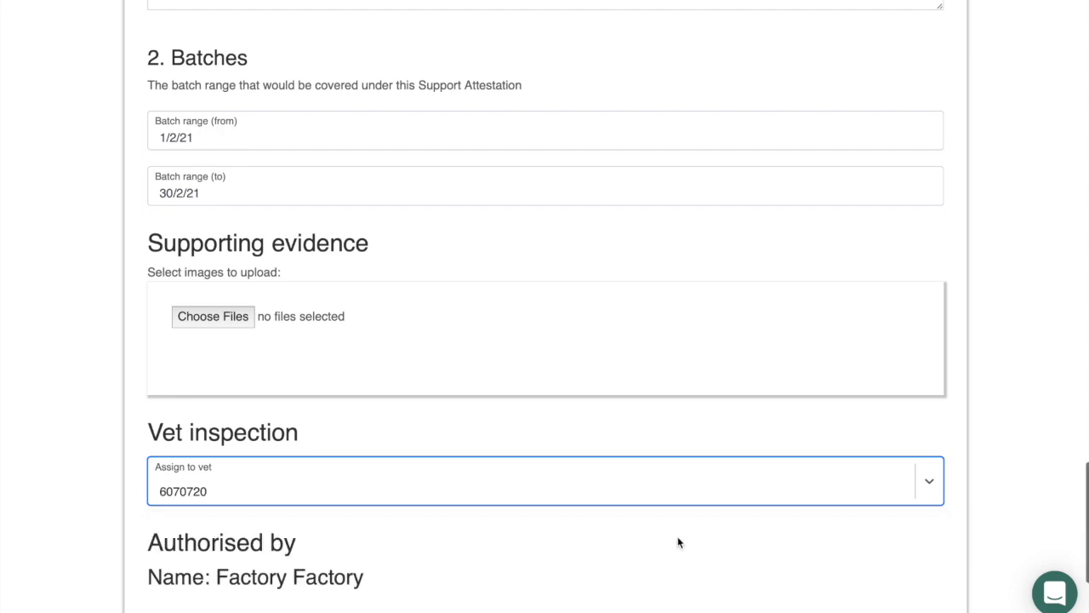
Step: Agree to electronically sign the declaration now and try to save the attestation request
scroll(678, 542, "down", 5)
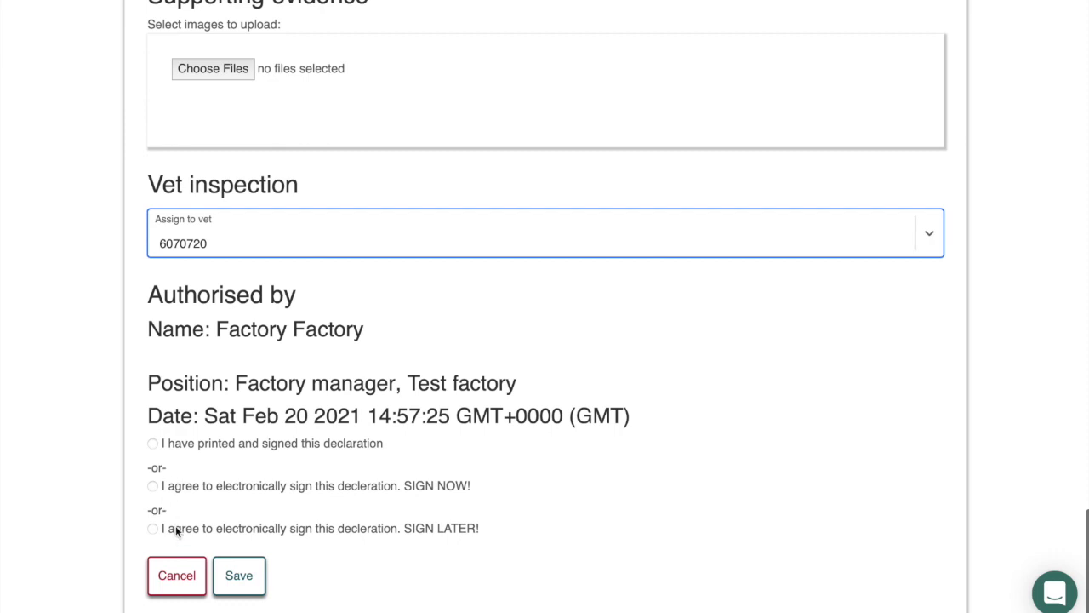
left_click(153, 486)
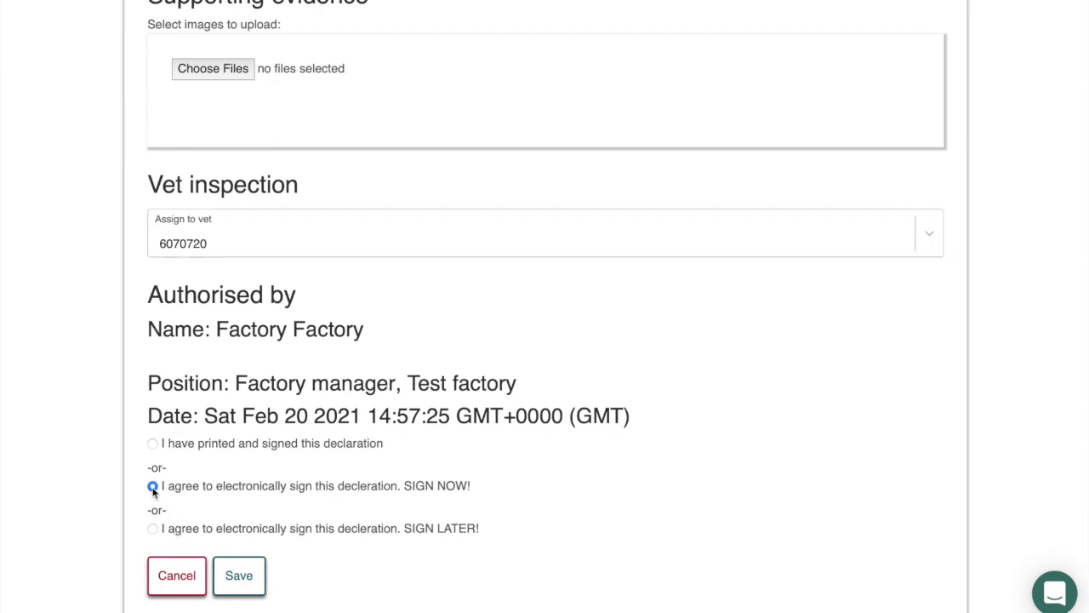
left_click(240, 576)
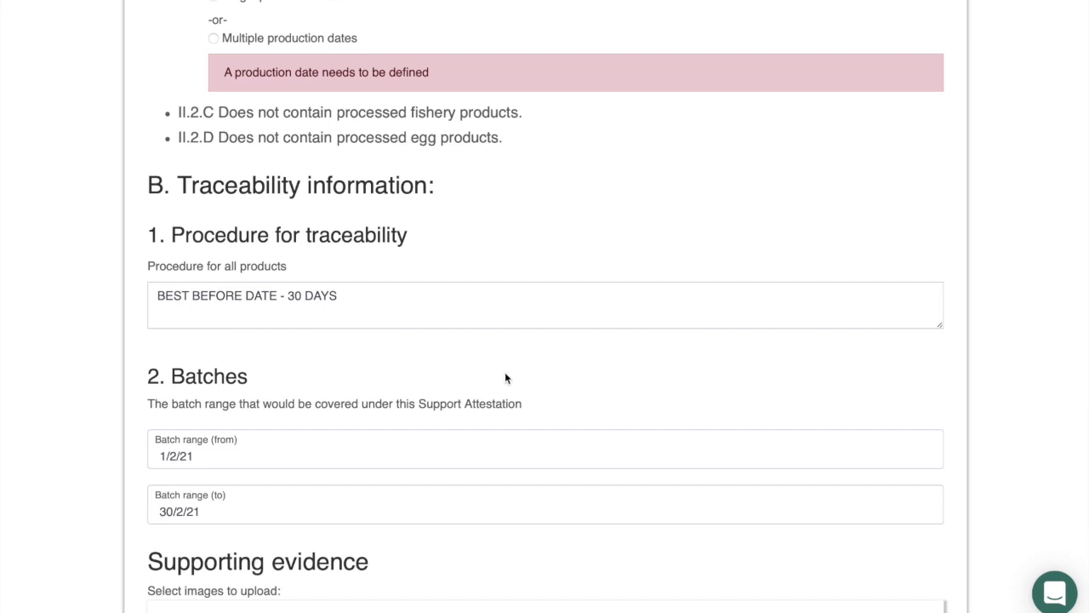
Step: Set multiple dairy production dates from 2021-02-02 to 2021-02-19 and save the support attestation request for signing
scroll(505, 374, "up", 3)
scroll(505, 375, "up", 3)
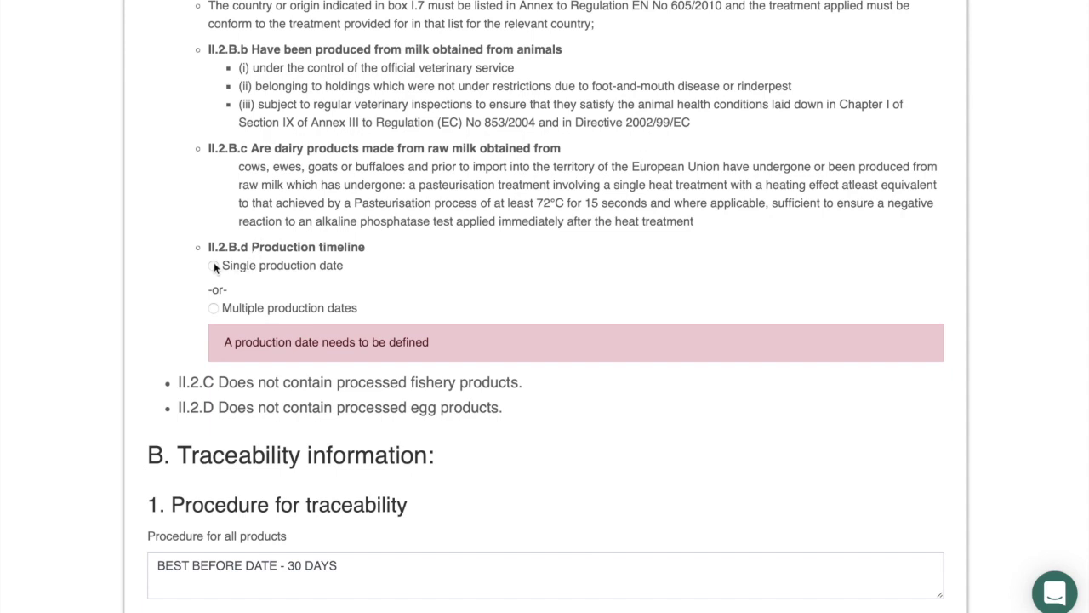
left_click(214, 308)
left_click(288, 364)
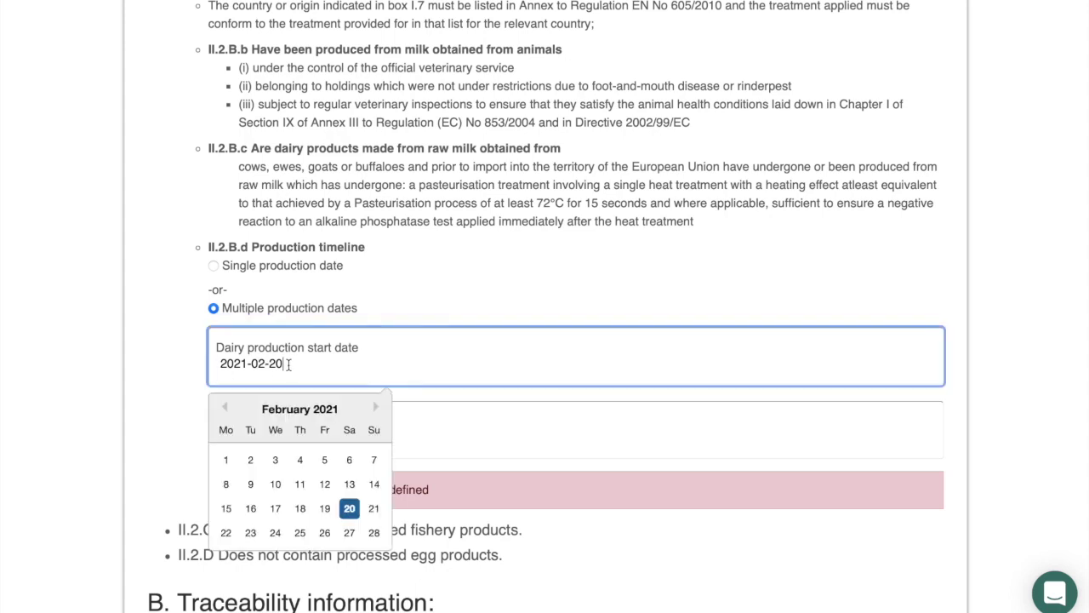
left_click(248, 461)
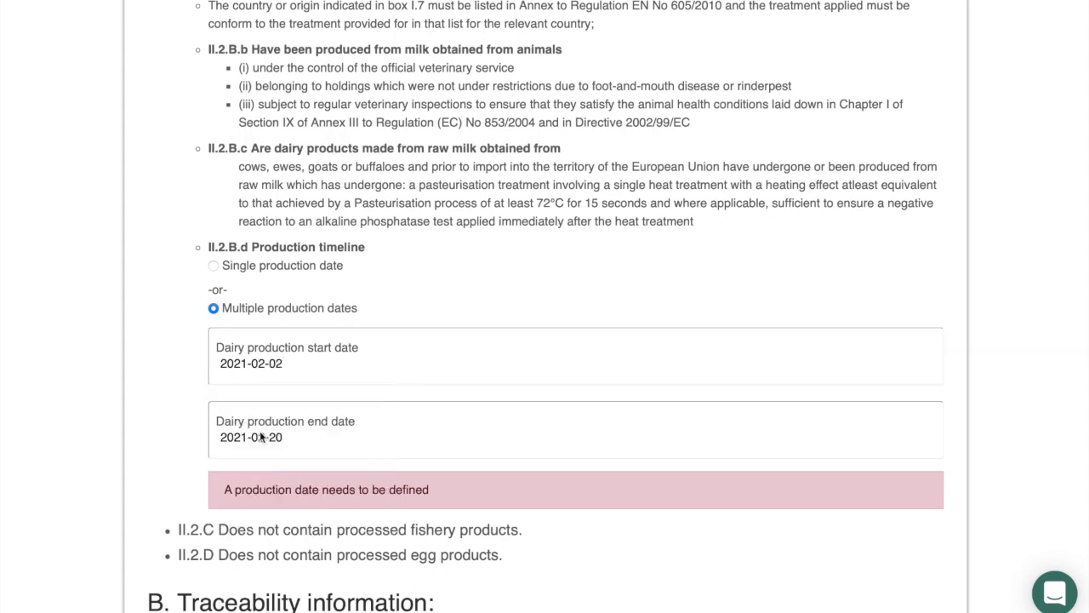
left_click(259, 436)
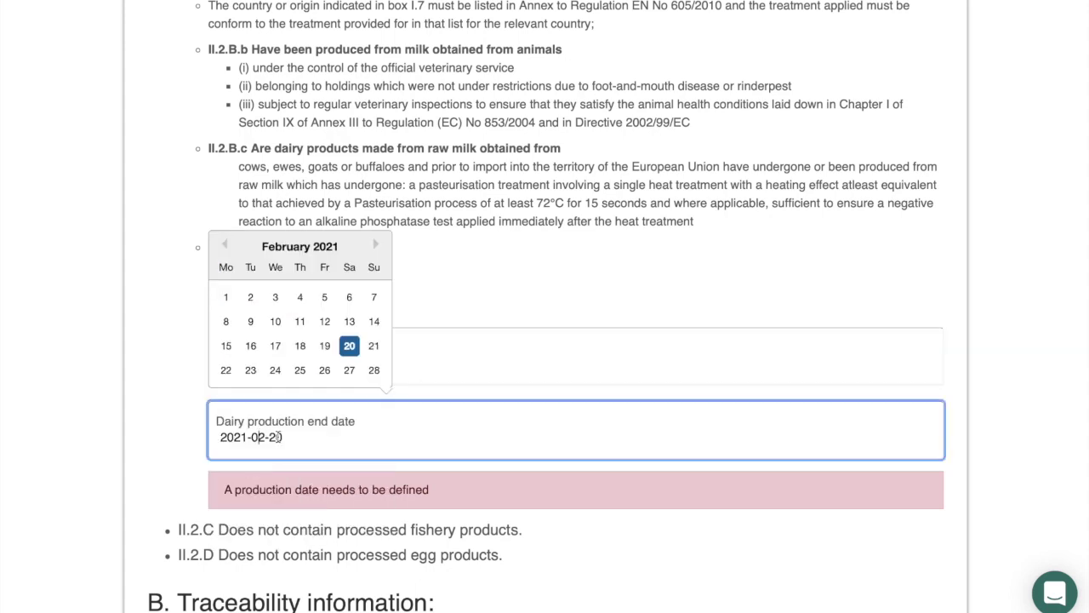
left_click(325, 346)
scroll(384, 440, "down", 1)
scroll(386, 441, "down", 8)
scroll(385, 441, "down", 3)
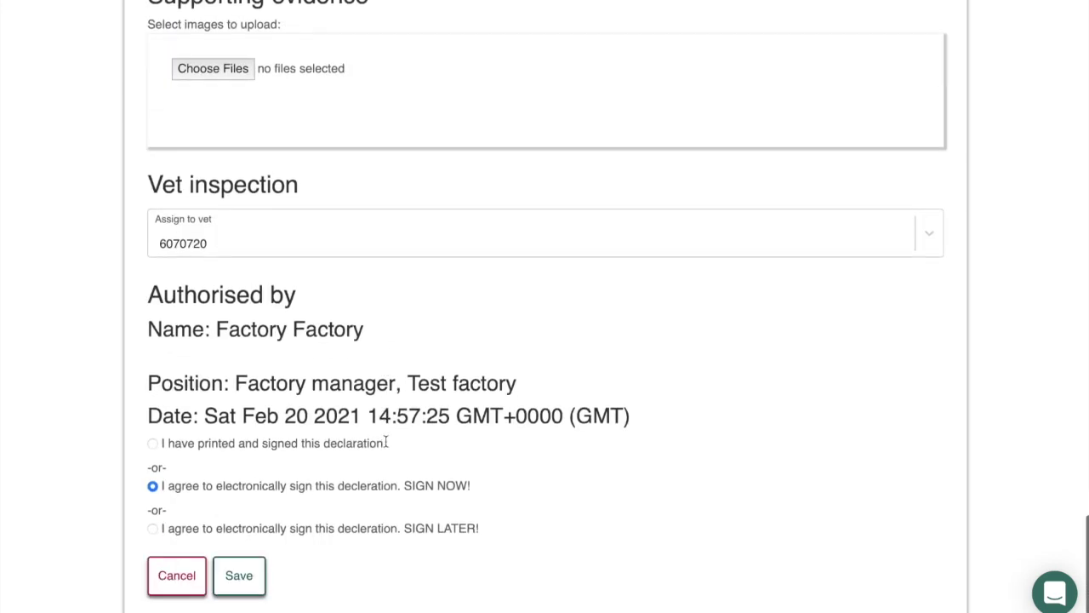
left_click(257, 579)
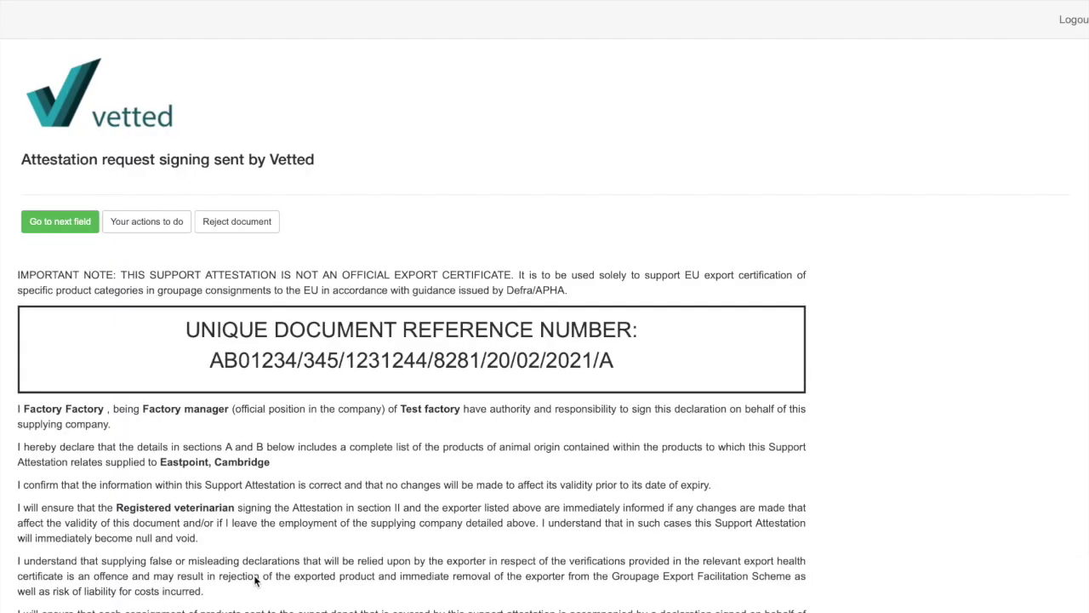
Step: Review the generated attestation document from its declaration and product details down to the electronic signature field
scroll(253, 575, "down", 2)
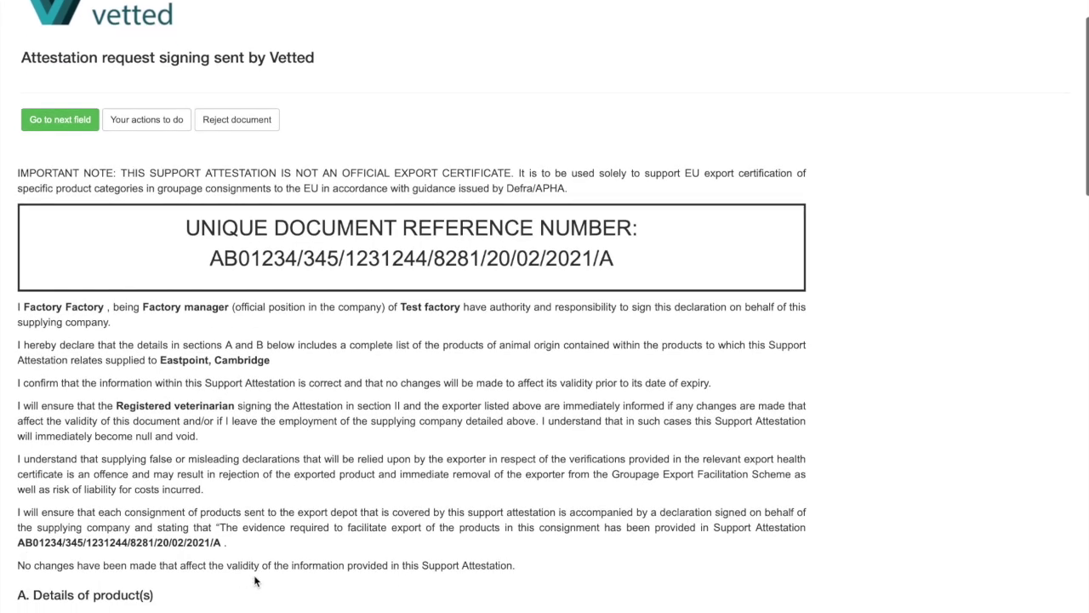
scroll(256, 581, "down", 3)
scroll(253, 574, "down", 3)
scroll(254, 581, "down", 3)
scroll(254, 580, "up", 6)
scroll(254, 580, "up", 2)
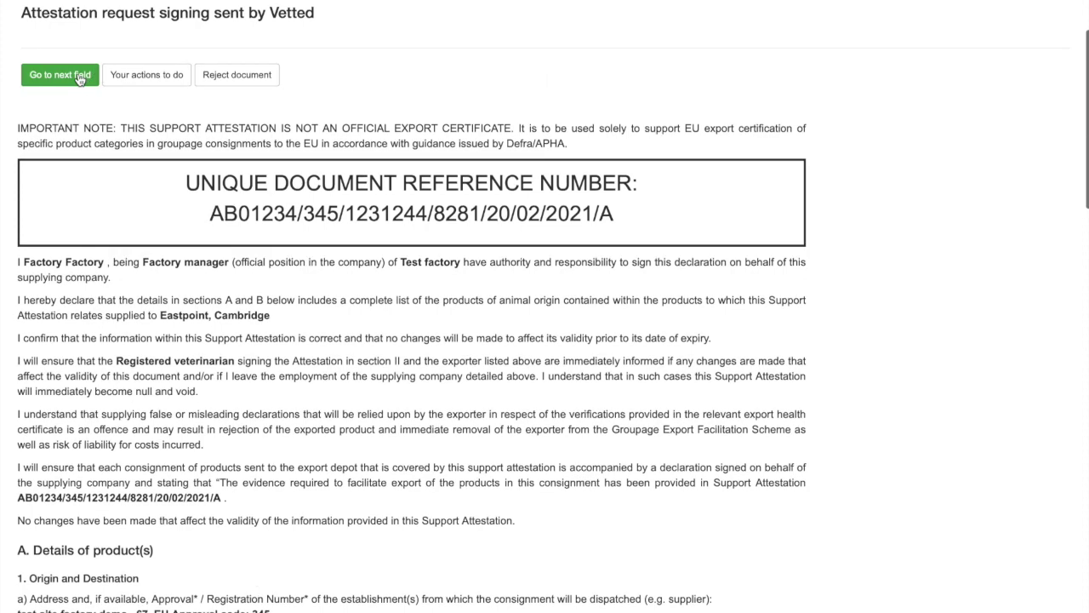
scroll(167, 230, "down", 4)
scroll(167, 231, "down", 5)
scroll(166, 234, "down", 6)
scroll(167, 231, "down", 1)
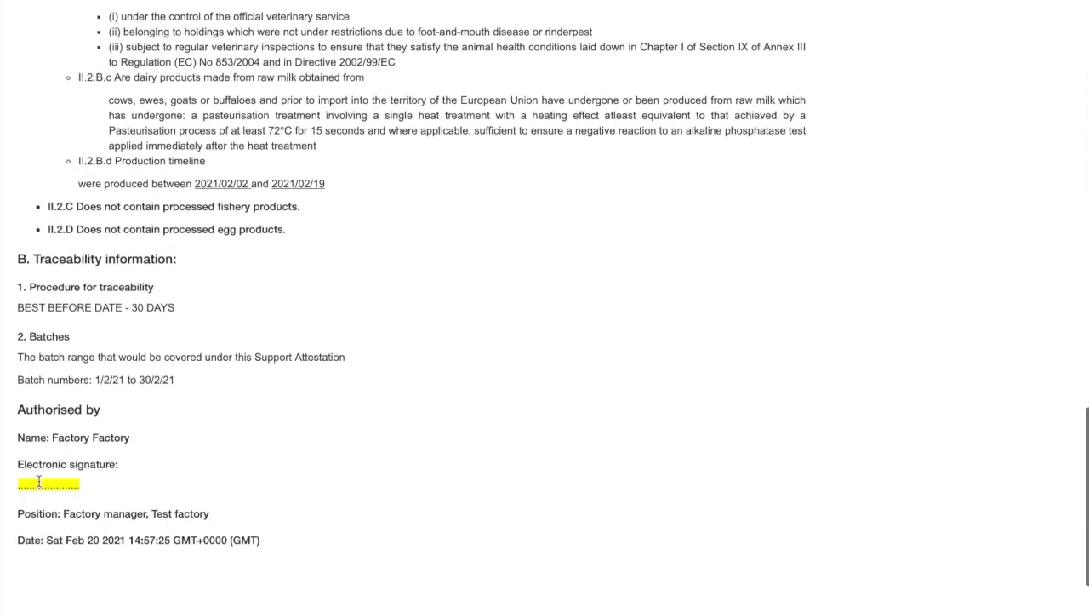
Step: Sign the attestation electronically with the typed name "TEST SIGNATURE" and submit the signature
left_click(38, 481)
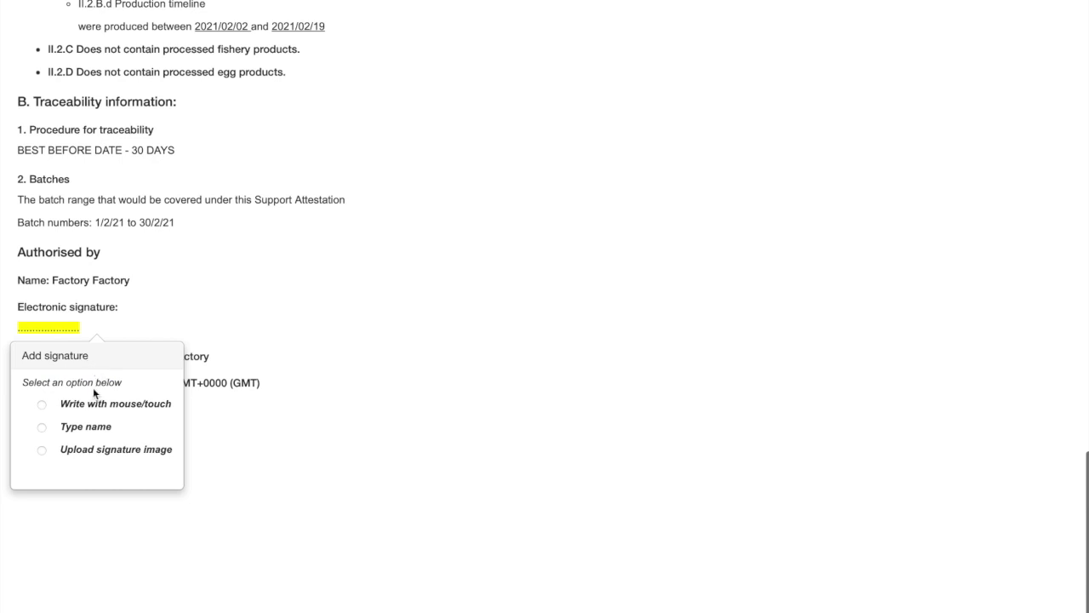
left_click(43, 430)
left_click(55, 469)
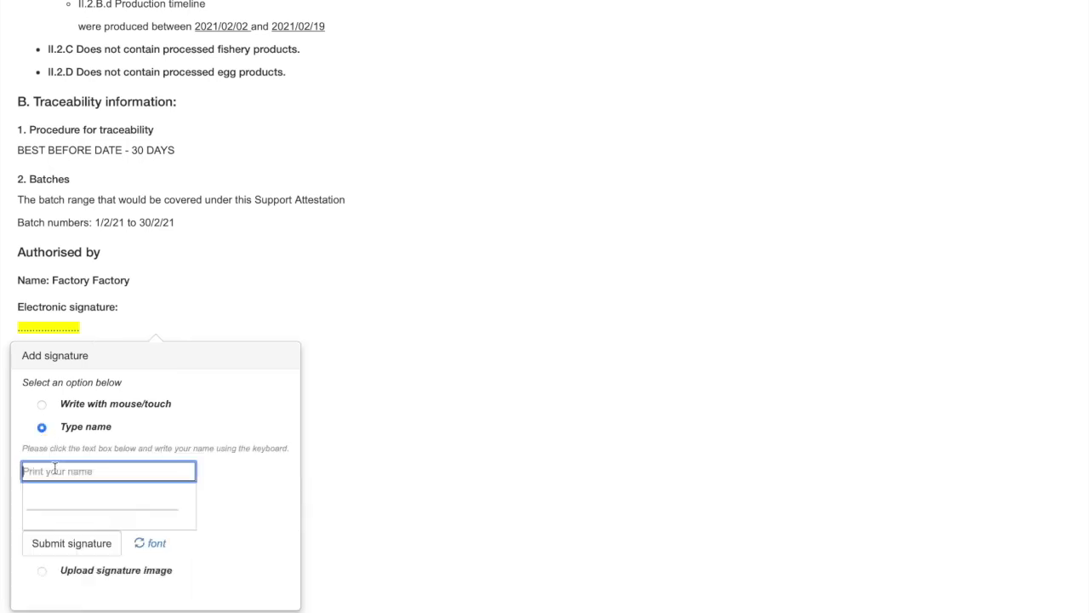
type("TTC")
key("BackSpace")
key("BackSpace")
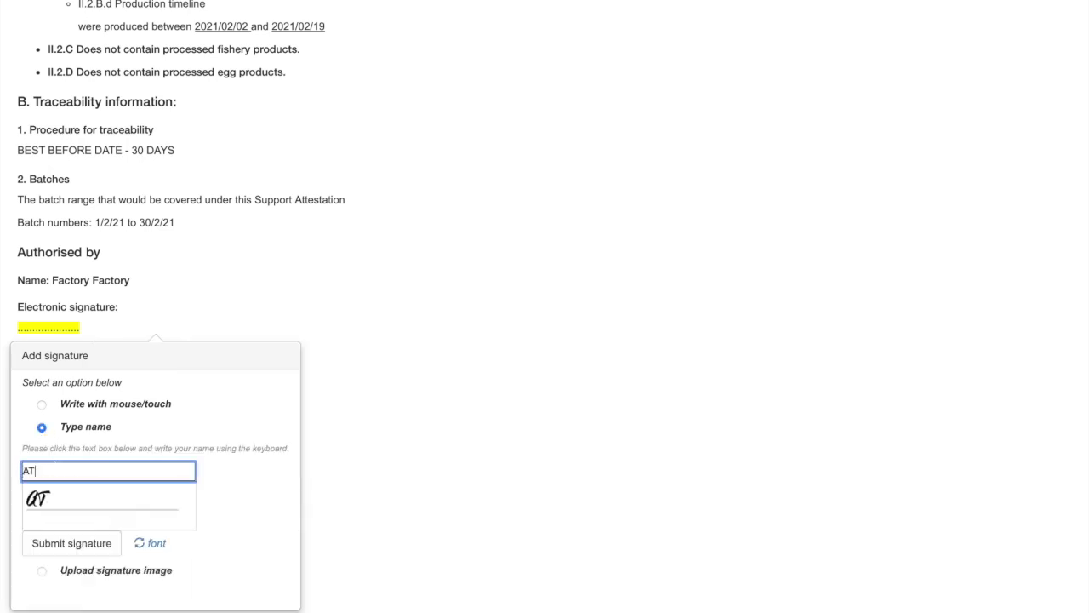
type("EST SIGNATURE")
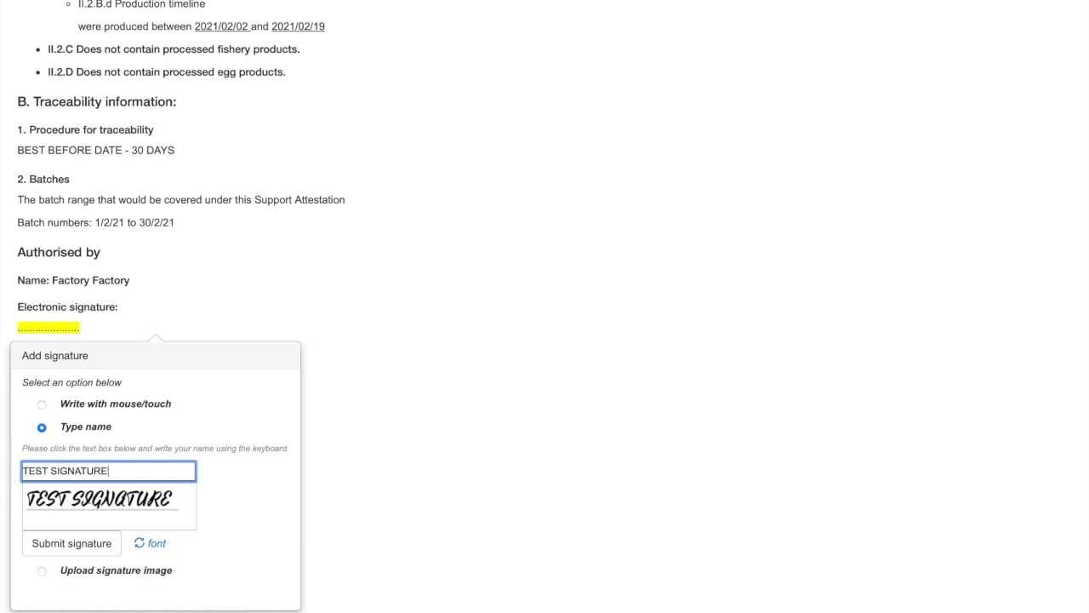
left_click(66, 545)
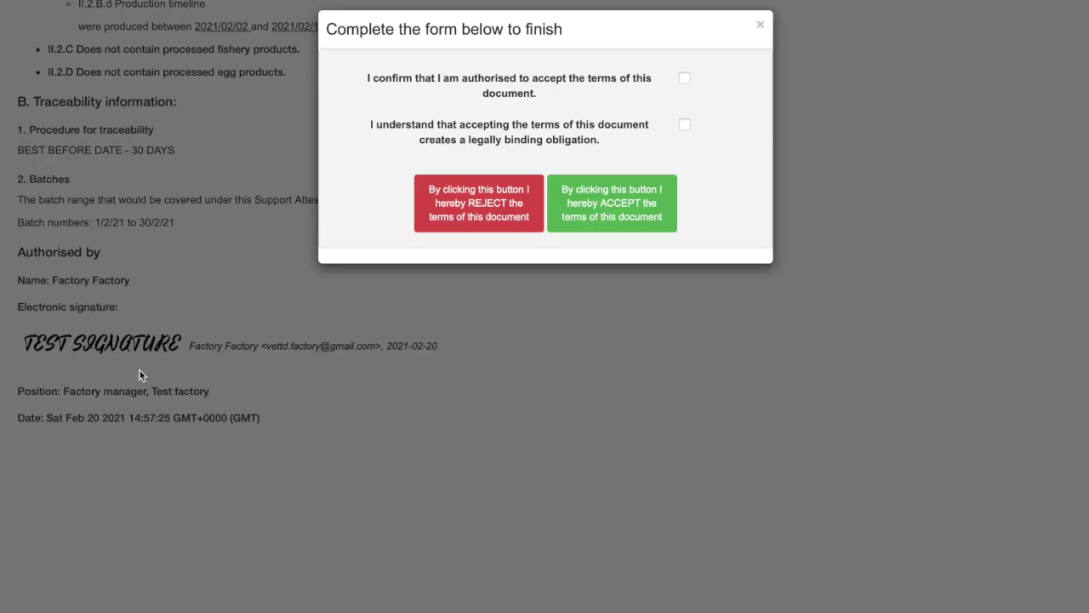
Step: Confirm the authorisation and the legally binding obligation, and accept the terms of the document
left_click(685, 77)
left_click(685, 125)
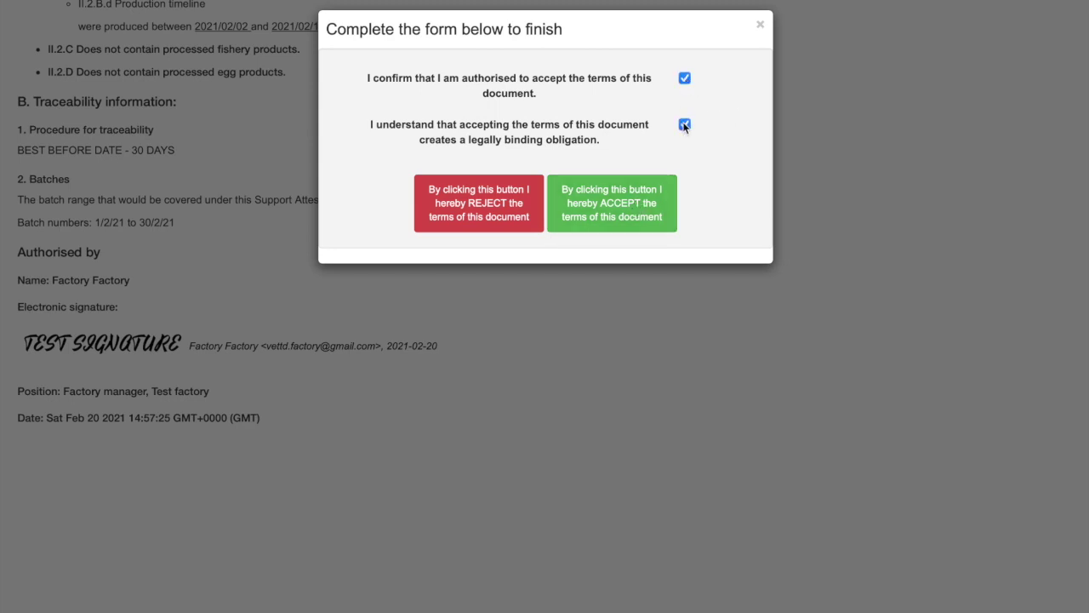
left_click(622, 205)
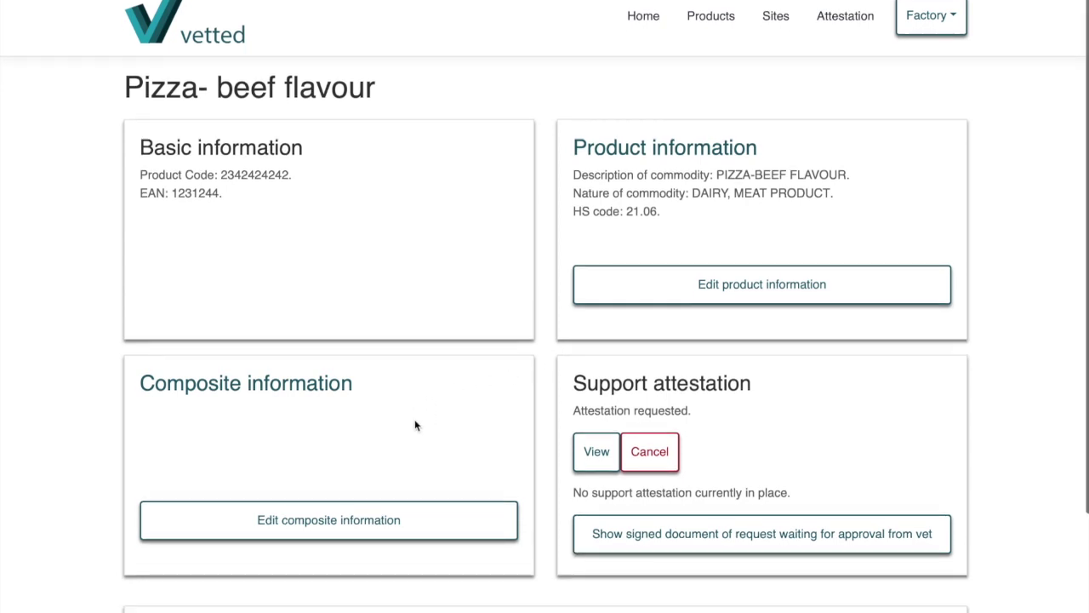
Step: Check the support attestation options and the attestation history on the Pizza- beef flavour product page
scroll(415, 426, "down", 1)
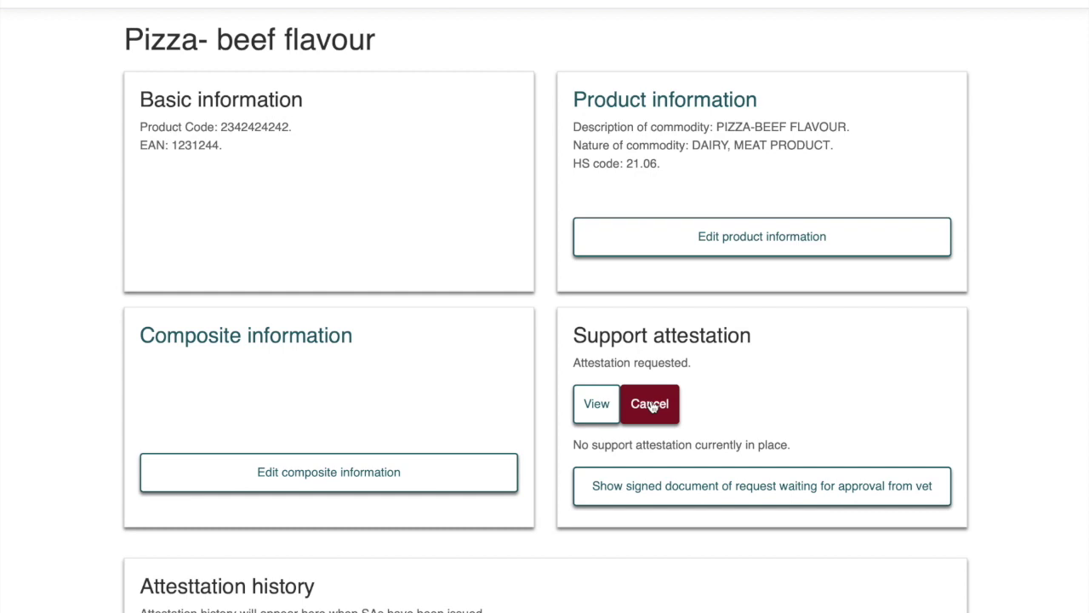
scroll(717, 465, "down", 2)
scroll(718, 466, "down", 2)
scroll(717, 465, "up", 1)
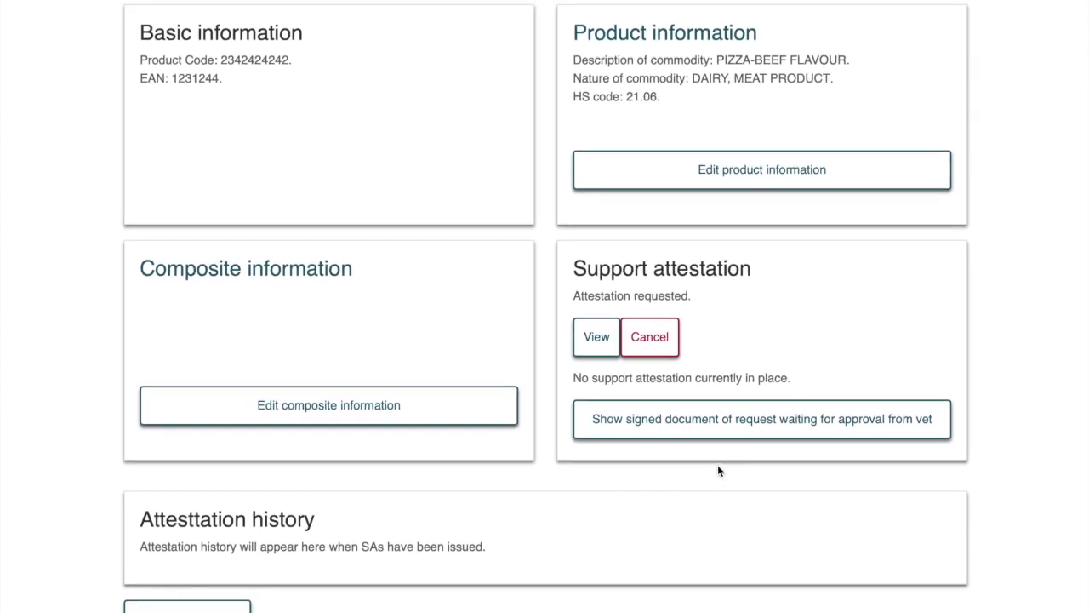
scroll(718, 470, "down", 1)
scroll(717, 466, "down", 1)
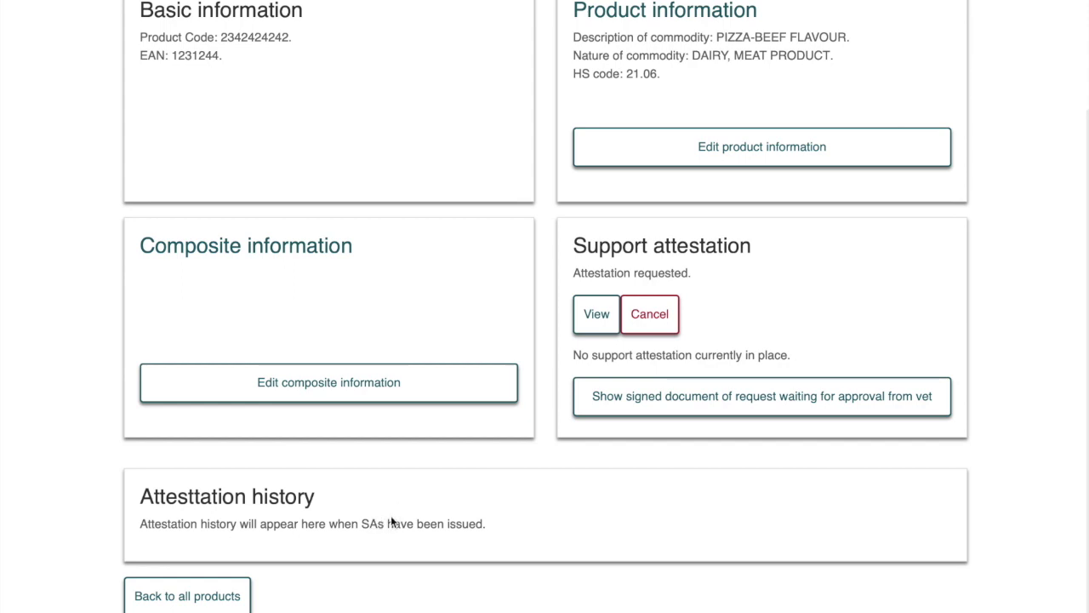
Step: View the attestation requests with their dates, statuses and assigned vets, and return to the home page
scroll(391, 520, "up", 3)
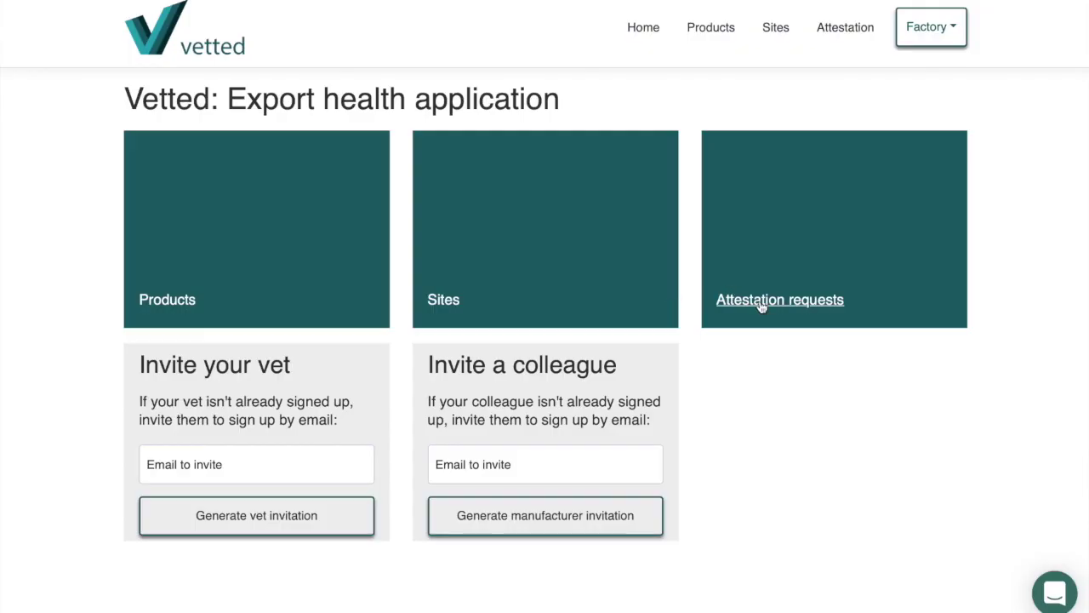
left_click(761, 304)
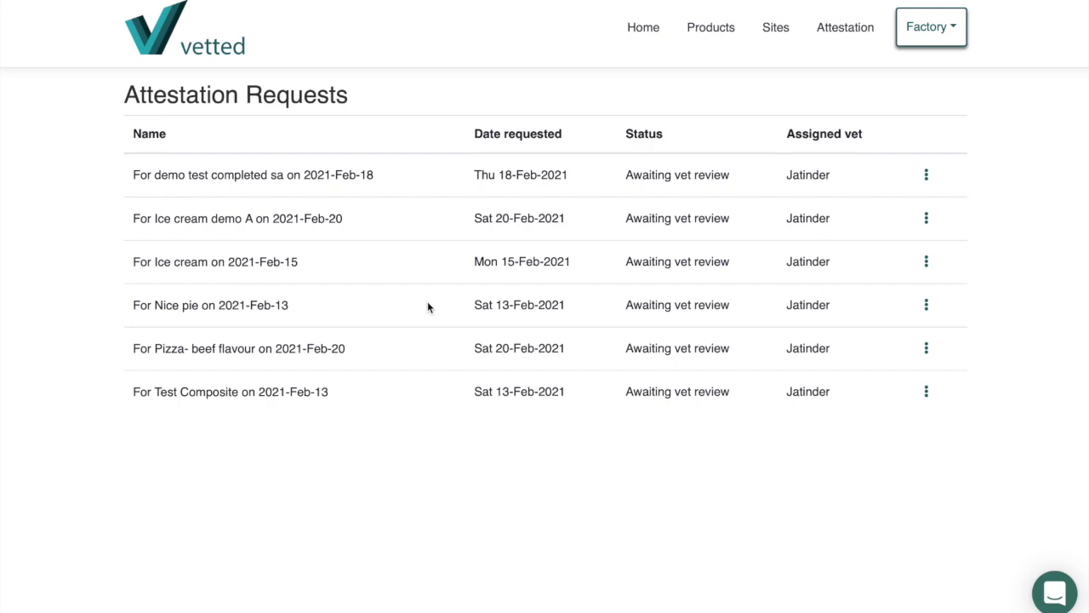
left_click(640, 35)
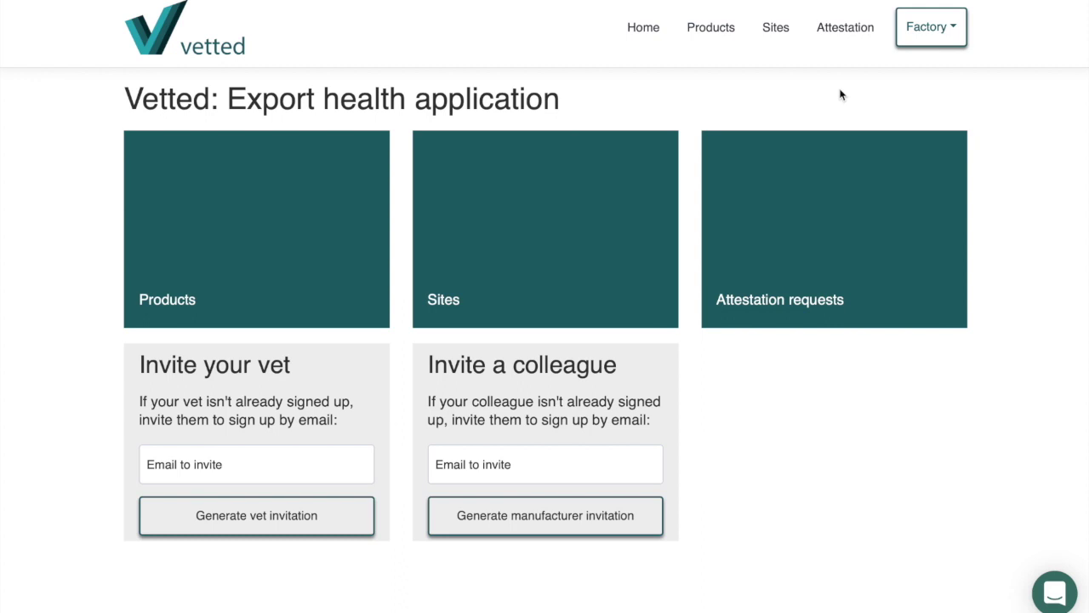
Step: Examine the products list for its support attestation validity dates and return to the home page
left_click(175, 301)
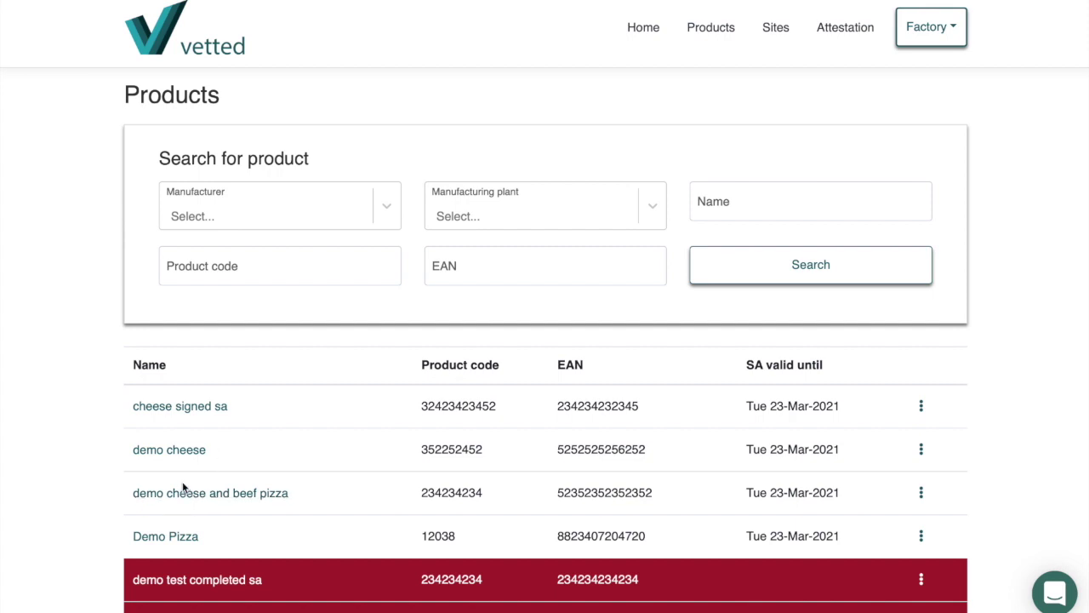
scroll(218, 451, "down", 3)
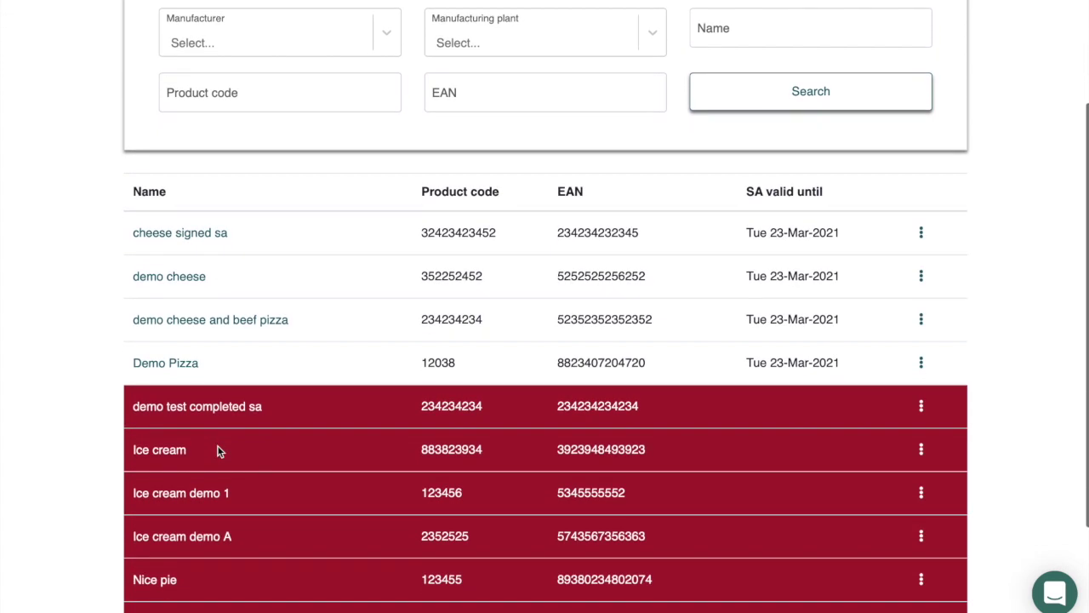
scroll(218, 451, "up", 3)
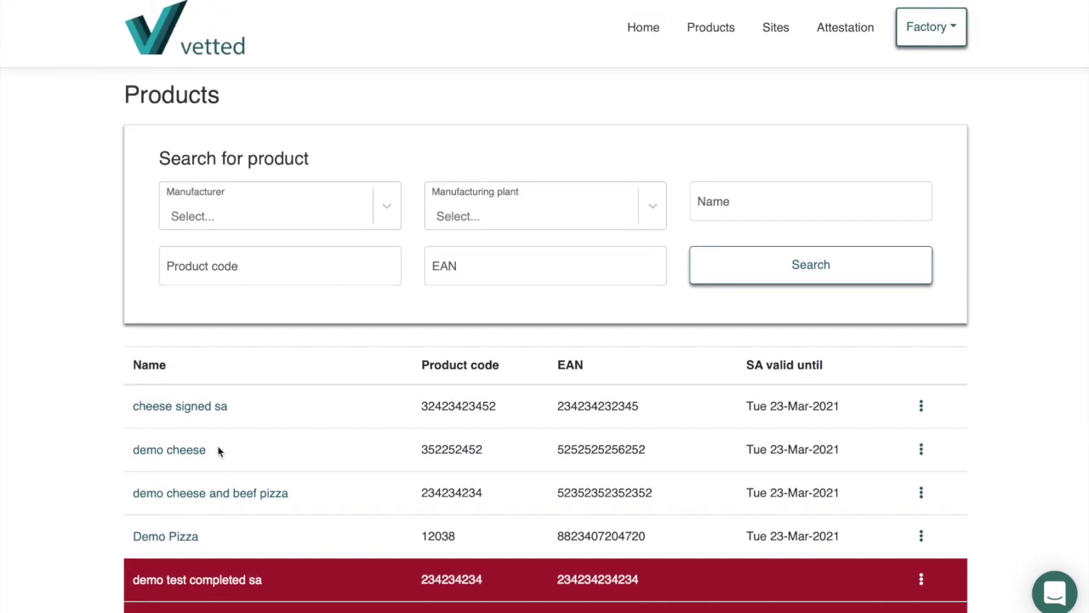
left_click(645, 29)
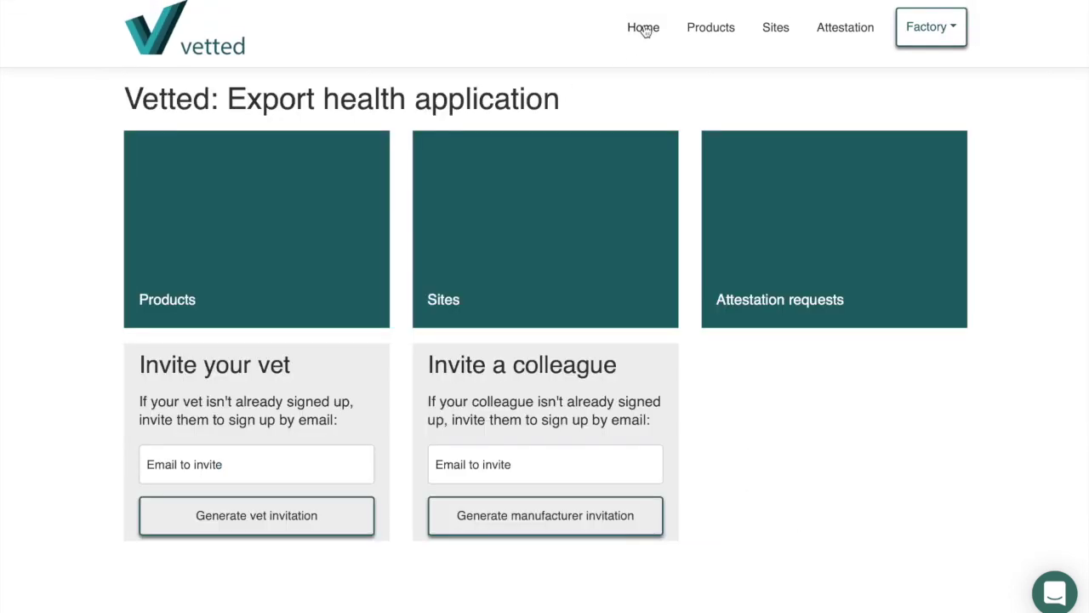